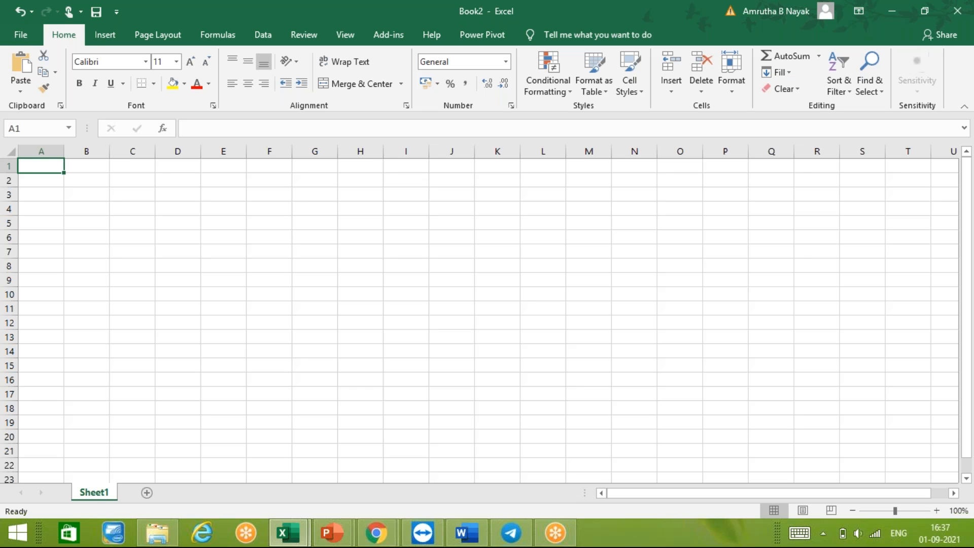
- Enter the lowercase column heading "id no" in cell A1
{"action": "key", "text": "F2"}
{"action": "type", "text": "id no"}
{"action": "key", "text": "ctrl+Return"}
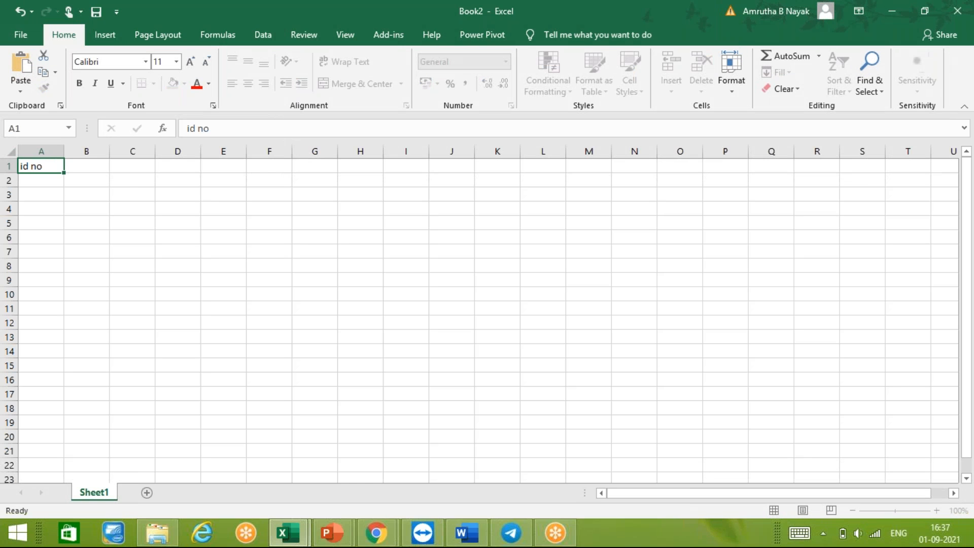
- Enter the column heading NAMES in uppercase in cell B1
{"action": "left_click", "coordinate": [86, 166]}
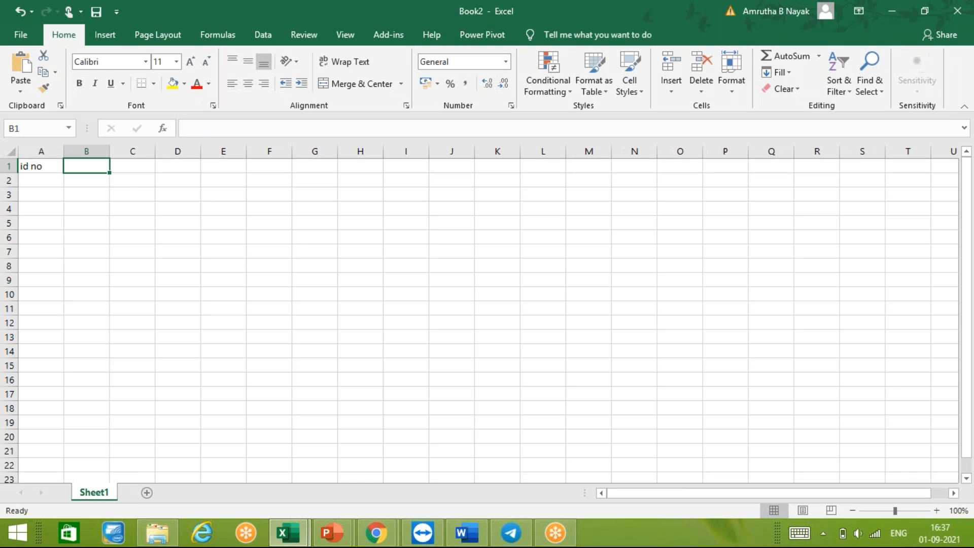
{"action": "type", "text": "f"}
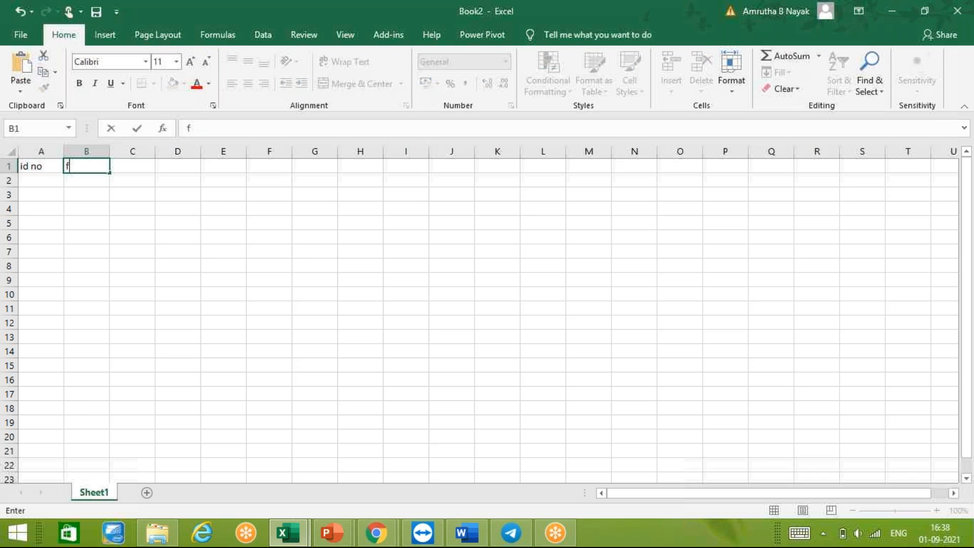
{"action": "type", "text": "irst"}
{"action": "key", "text": "BackSpace"}
{"action": "key", "text": "BackSpace"}
{"action": "key", "text": "BackSpace"}
{"action": "key", "text": "BackSpace"}
{"action": "key", "text": "BackSpace"}
{"action": "type", "text": "NAMES"}
{"action": "key", "text": "ctrl+Return"}
- Replace the heading in A1 with ID NO and add the heading EMAIL in C1
{"action": "left_click", "coordinate": [41, 166]}
{"action": "type", "text": "I"}
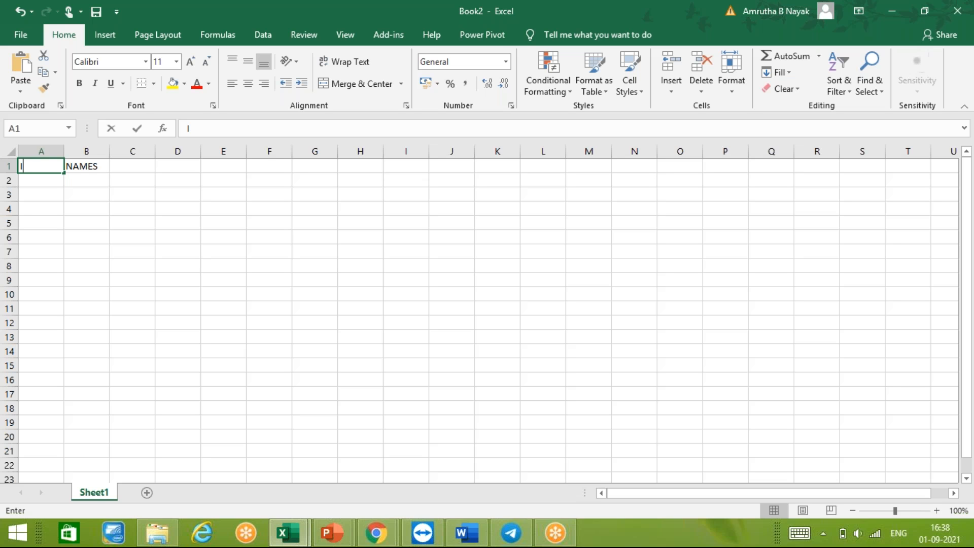
{"action": "type", "text": "D NO"}
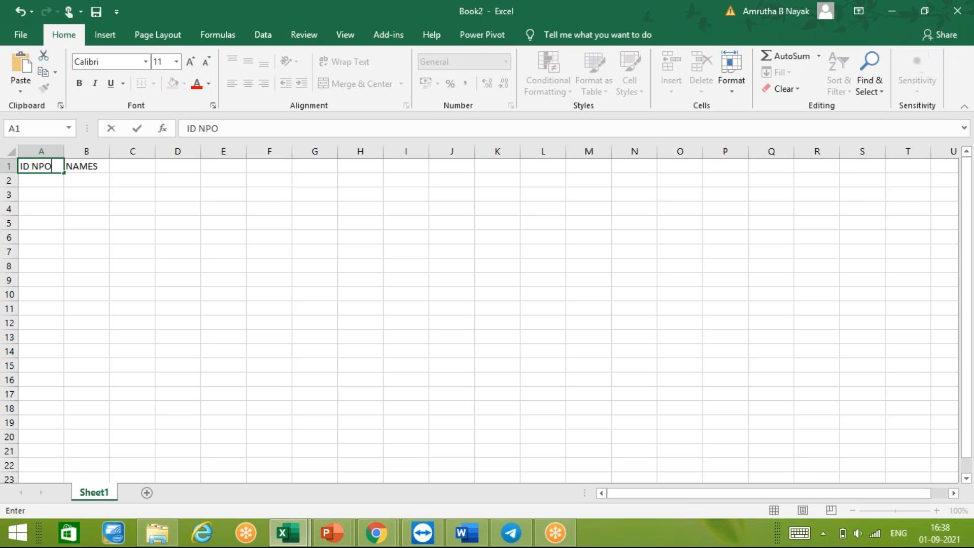
{"action": "key", "text": "Tab"}
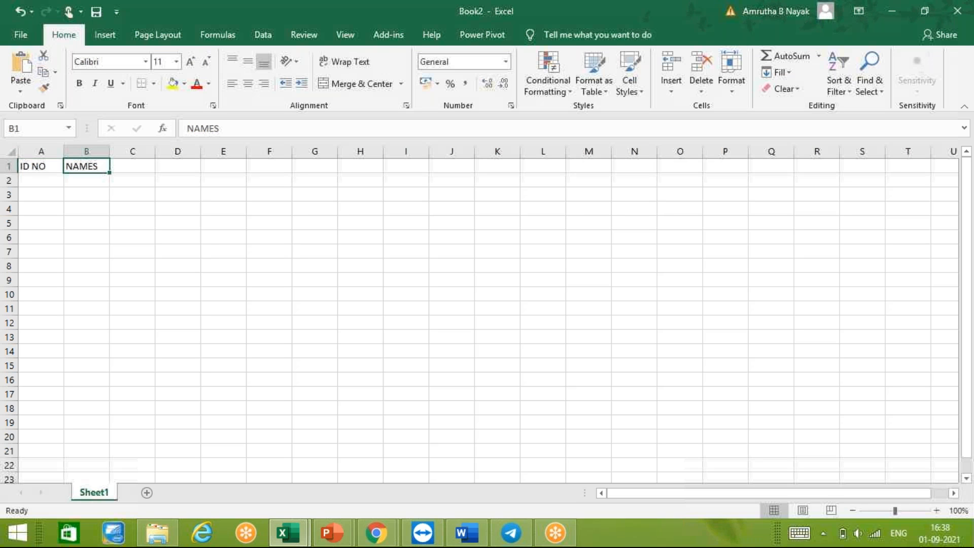
{"action": "key", "text": "Tab"}
{"action": "type", "text": "E"}
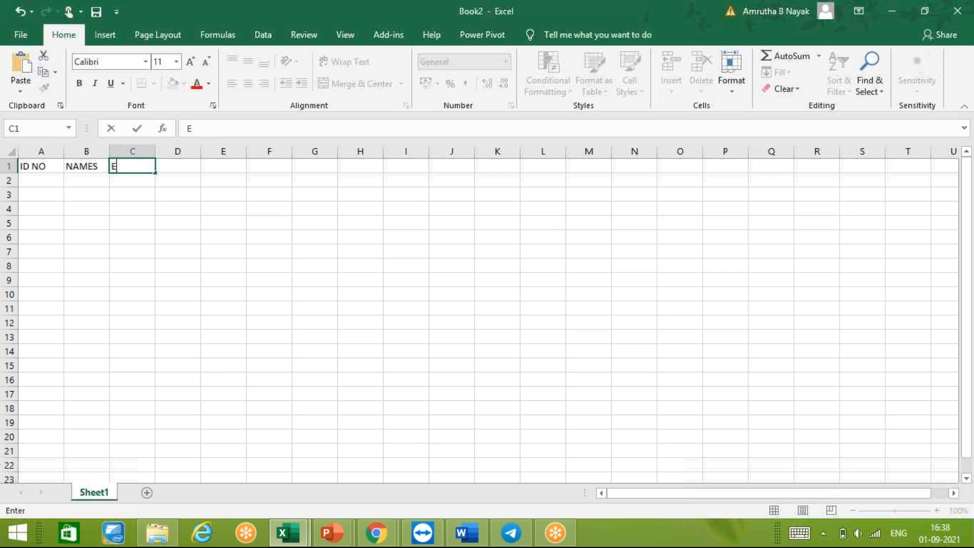
{"action": "type", "text": "MAIL"}
{"action": "key", "text": "Tab"}
- Enter the letter D in cell G22
{"action": "left_click", "coordinate": [314, 465]}
{"action": "type", "text": "DEPA"}
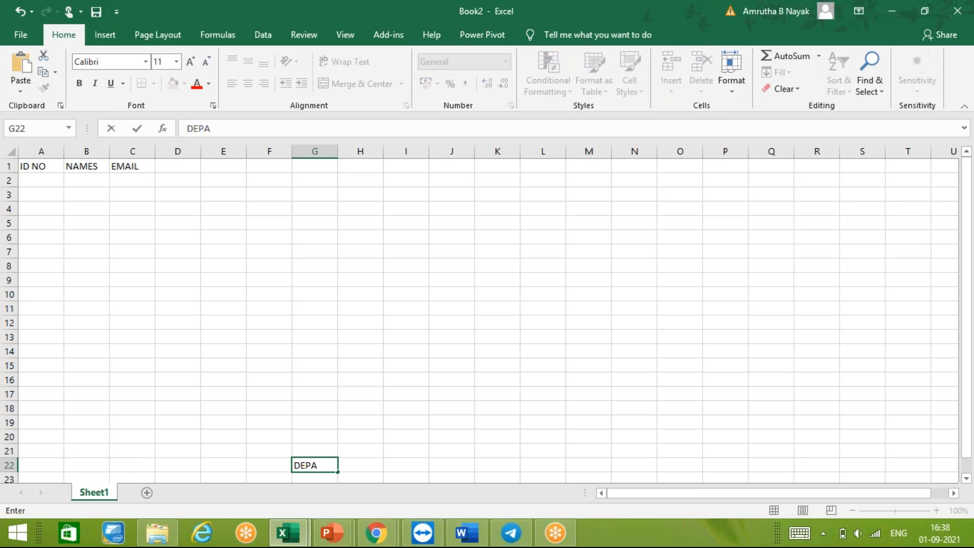
{"action": "key", "text": "BackSpace"}
{"action": "key", "text": "BackSpace"}
{"action": "key", "text": "BackSpace"}
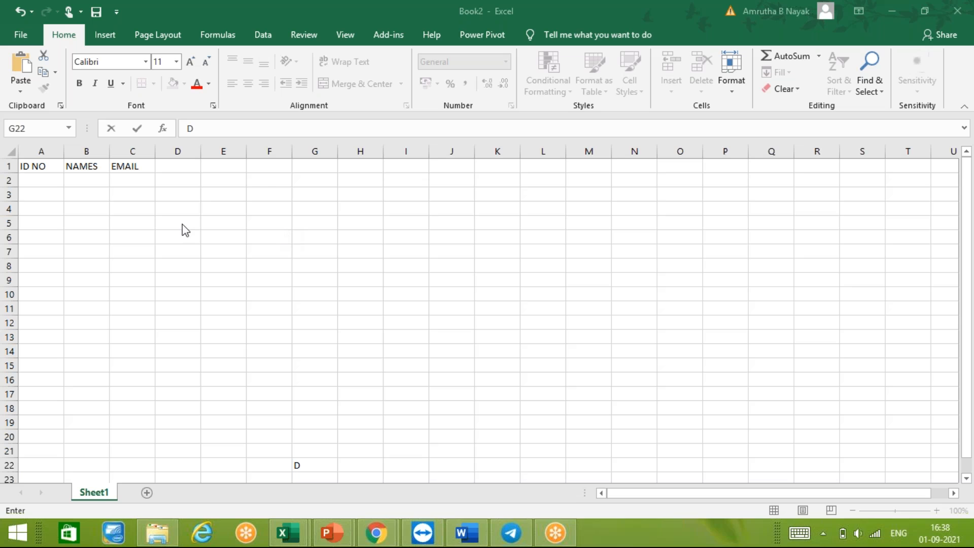
- Enter the column heading DEPARTMENT in cell D1
{"action": "left_click", "coordinate": [184, 165]}
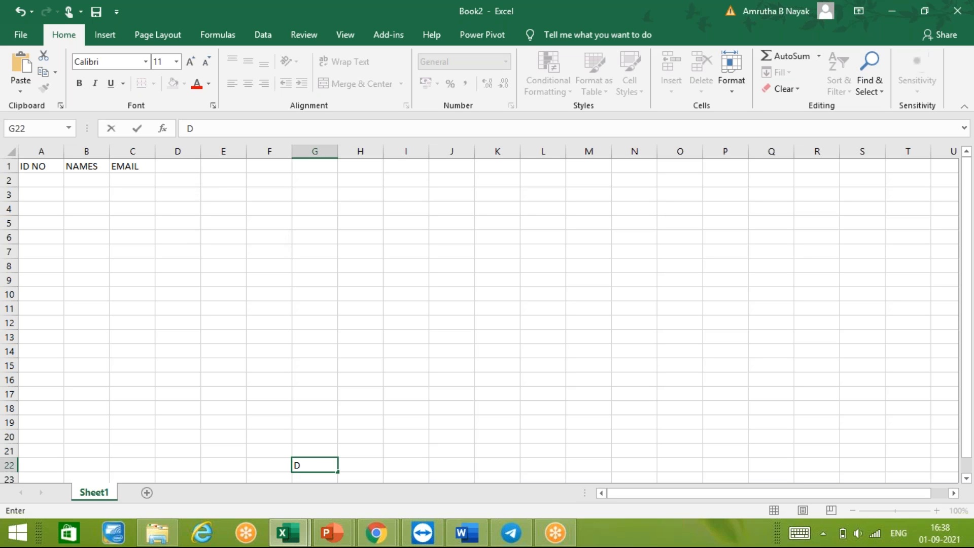
{"action": "left_click", "coordinate": [183, 166]}
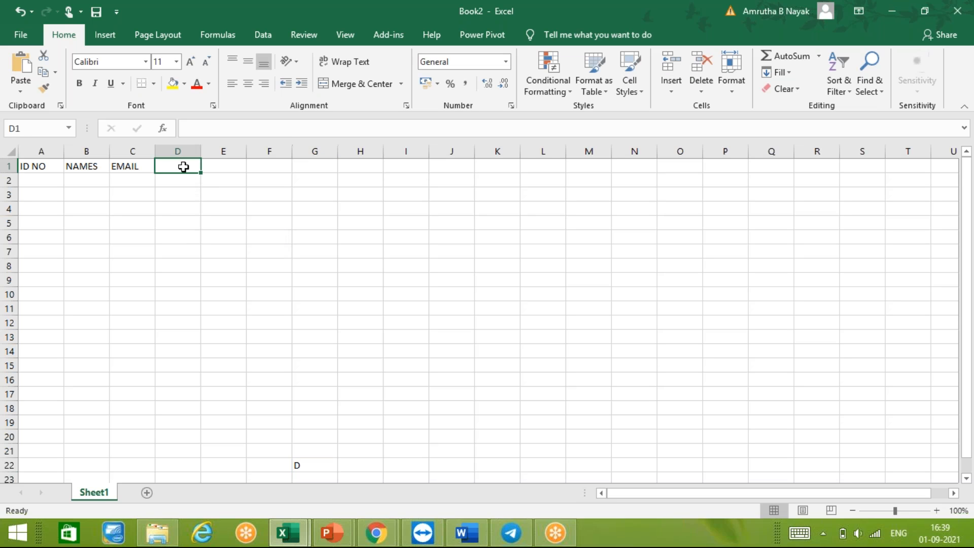
{"action": "type", "text": "DE"}
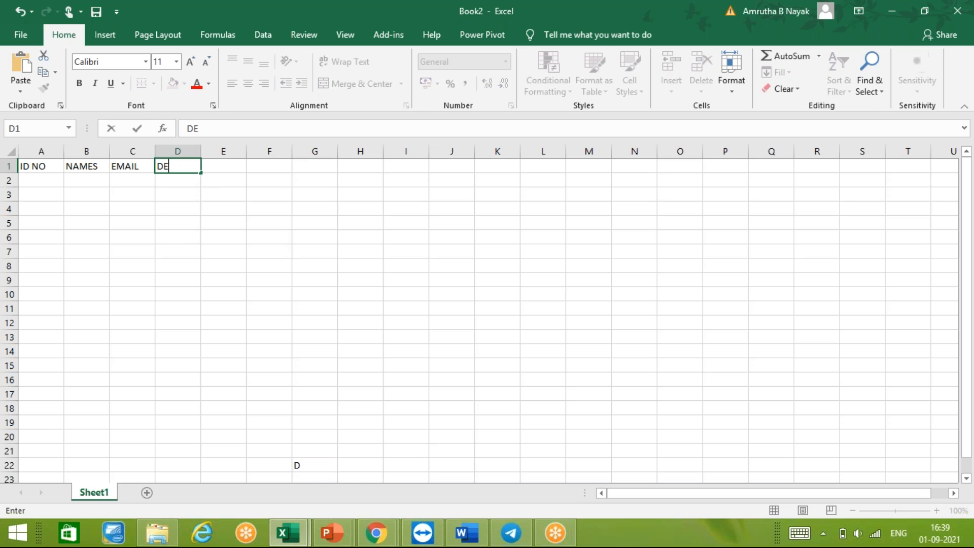
{"action": "type", "text": "PARTMENT"}
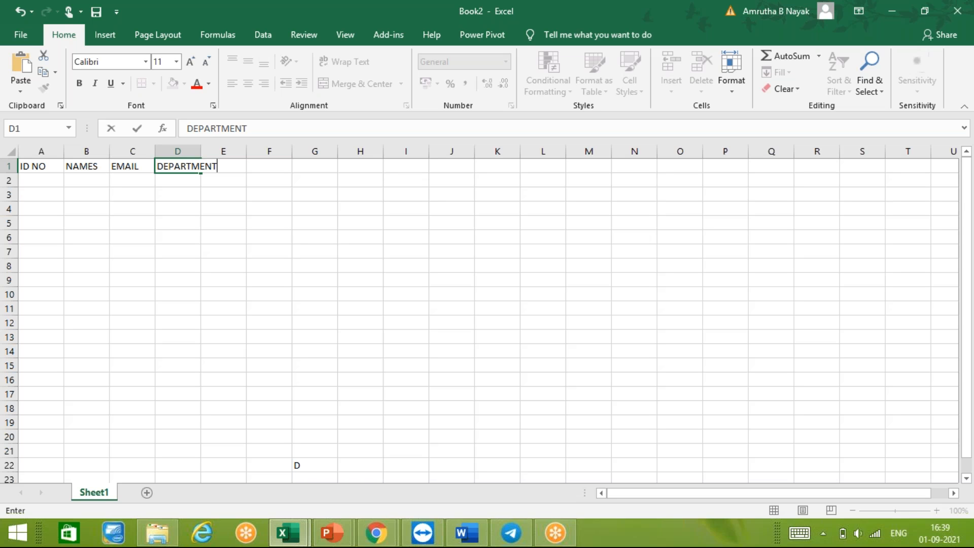
{"action": "key", "text": "Return"}
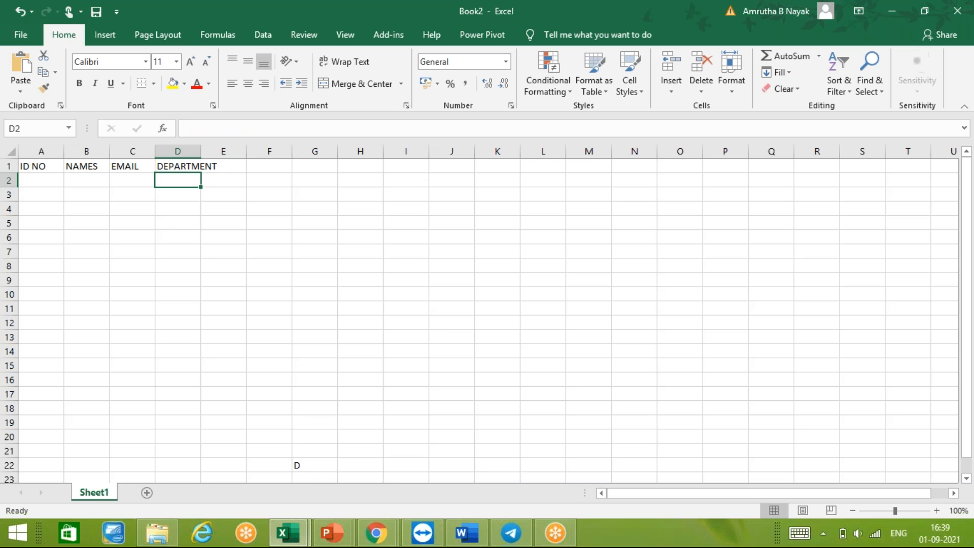
- Fill cells A2 to A8 under ID NO with seven three-digit ID numbers
{"action": "key", "text": "Left"}
{"action": "key", "text": "Left"}
{"action": "key", "text": "Left"}
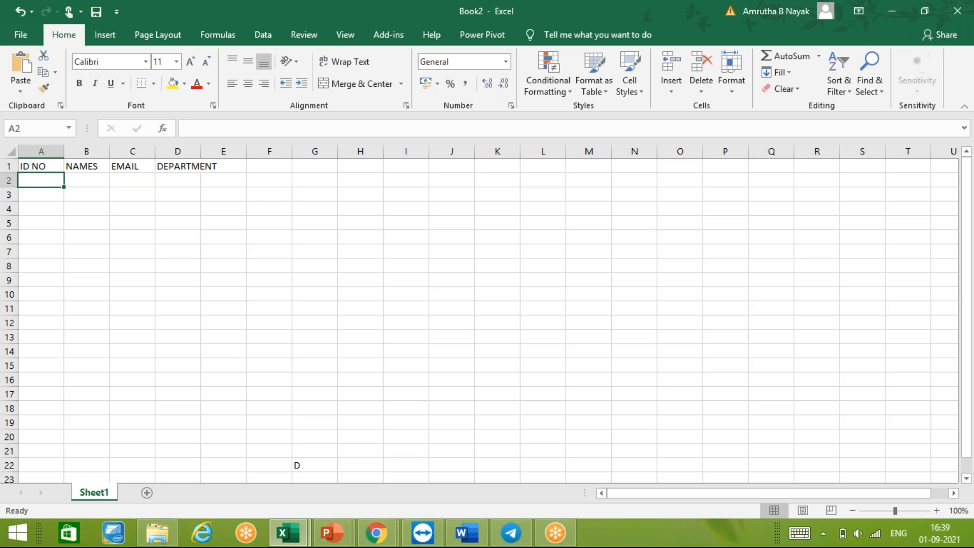
{"action": "type", "text": "894"}
{"action": "key", "text": "Return"}
{"action": "type", "text": "615"}
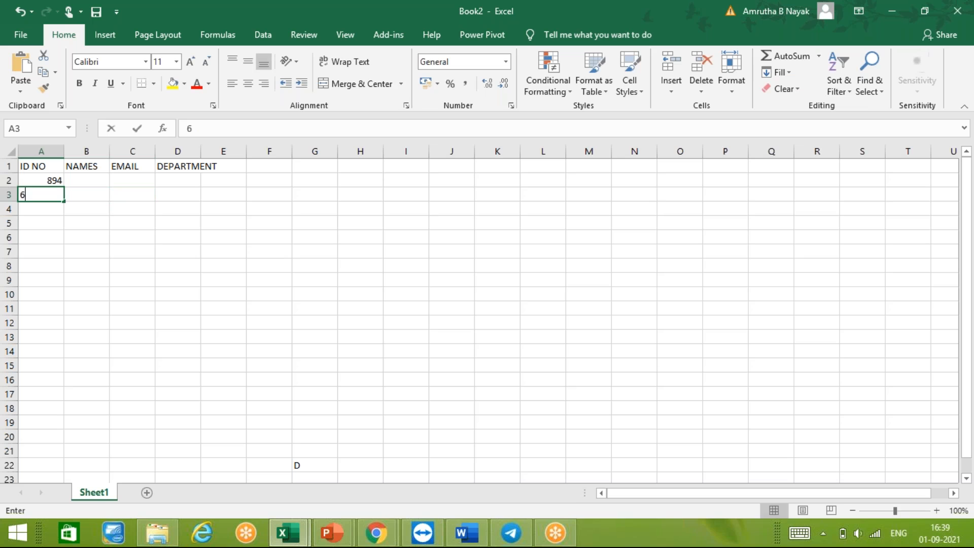
{"action": "key", "text": "Return"}
{"action": "type", "text": "254"}
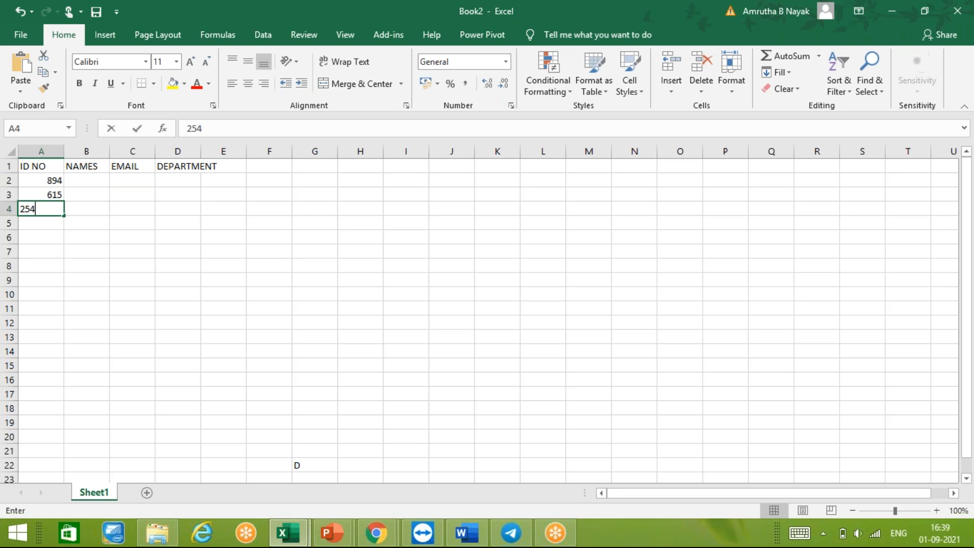
{"action": "key", "text": "Return"}
{"action": "type", "text": "876"}
{"action": "key", "text": "Return"}
{"action": "type", "text": "185"}
{"action": "key", "text": "Return"}
{"action": "type", "text": "964"}
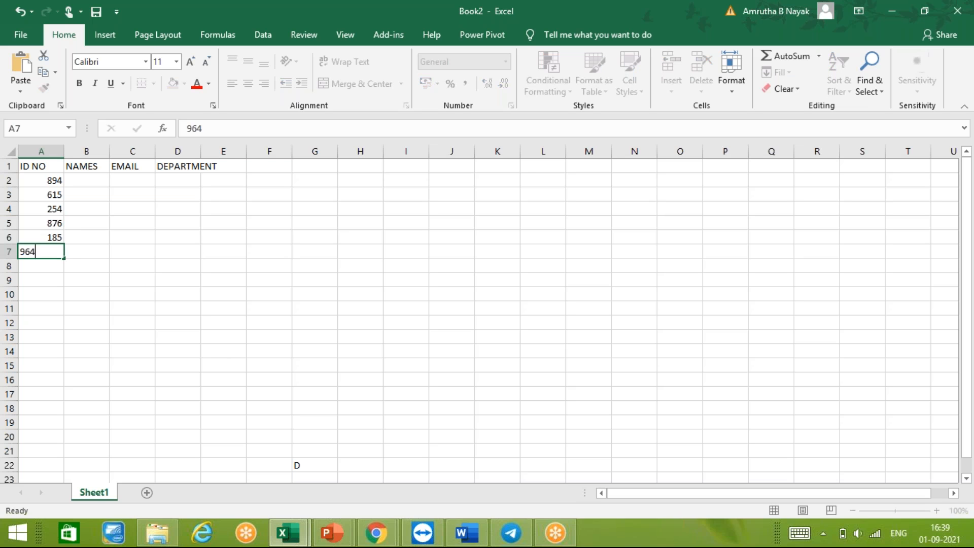
{"action": "key", "text": "Return"}
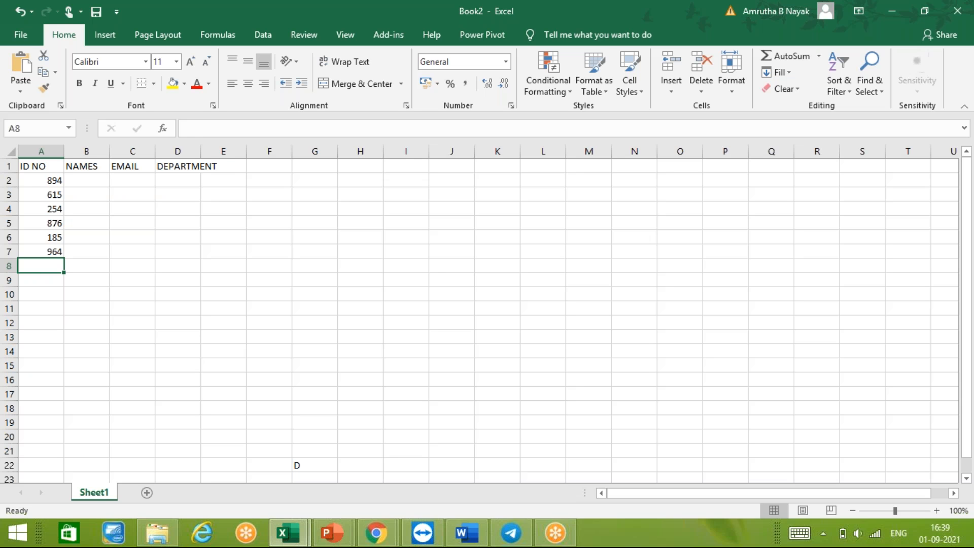
{"action": "type", "text": "610"}
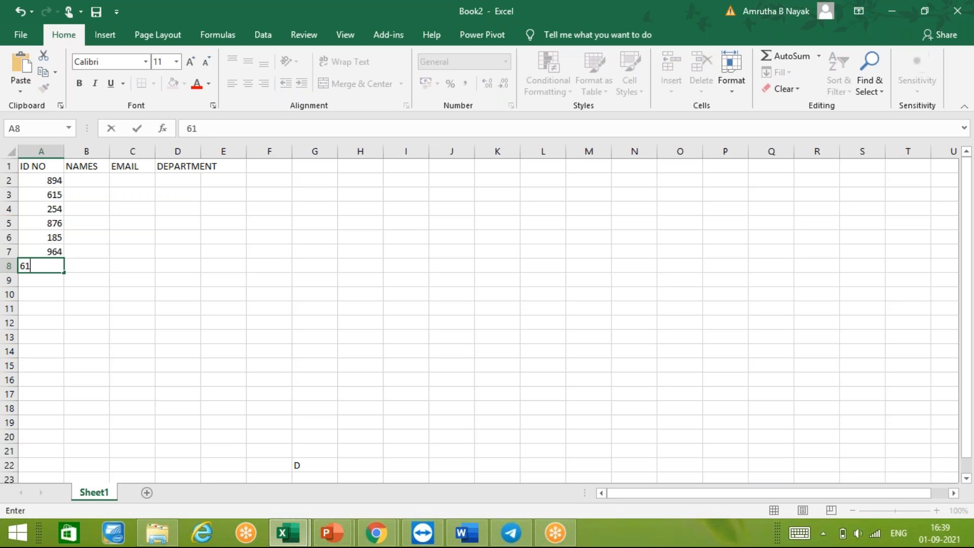
{"action": "key", "text": "Tab"}
- Fill cells B2 to B8 under NAMES with seven first names, one beside each ID number
{"action": "key", "text": "Up"}
{"action": "key", "text": "Up"}
{"action": "key", "text": "Up"}
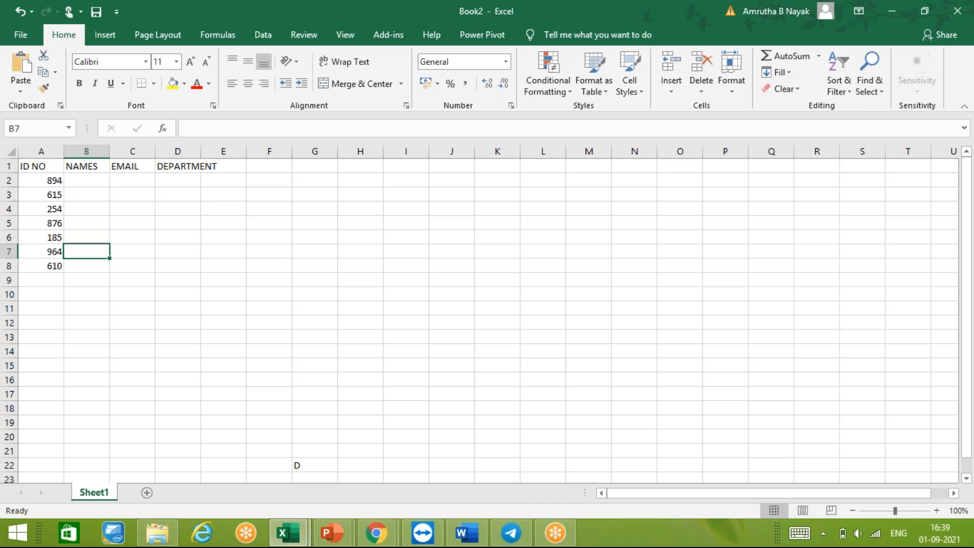
{"action": "key", "text": "Up"}
{"action": "key", "text": "Up"}
{"action": "key", "text": "Up"}
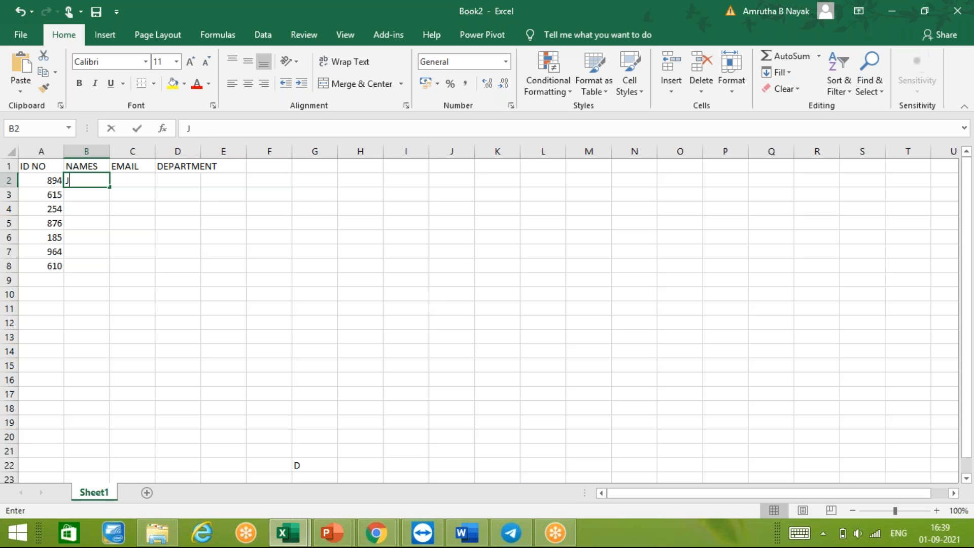
{"action": "type", "text": "JULIE"}
{"action": "key", "text": "Return"}
{"action": "type", "text": "MIKKU"}
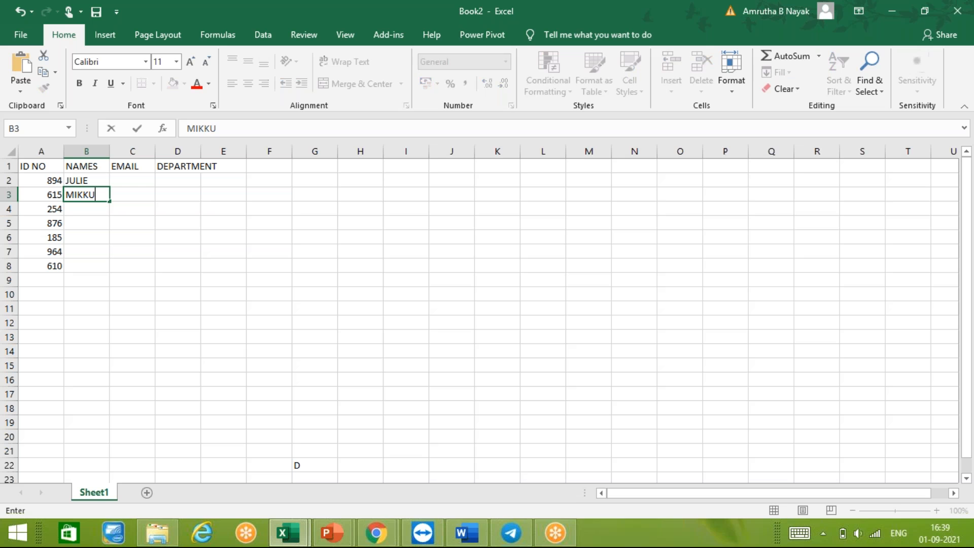
{"action": "key", "text": "Return"}
{"action": "type", "text": "TEDDY"}
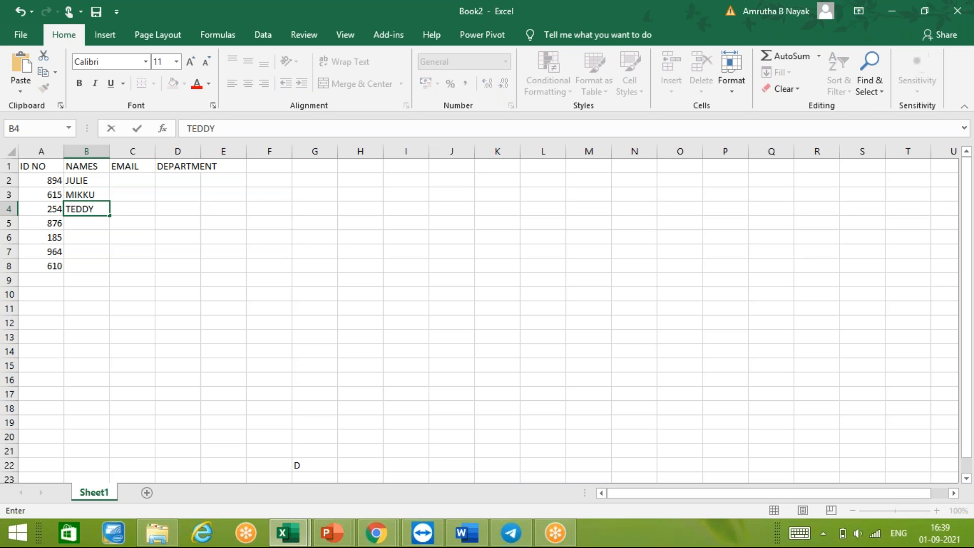
{"action": "key", "text": "Return"}
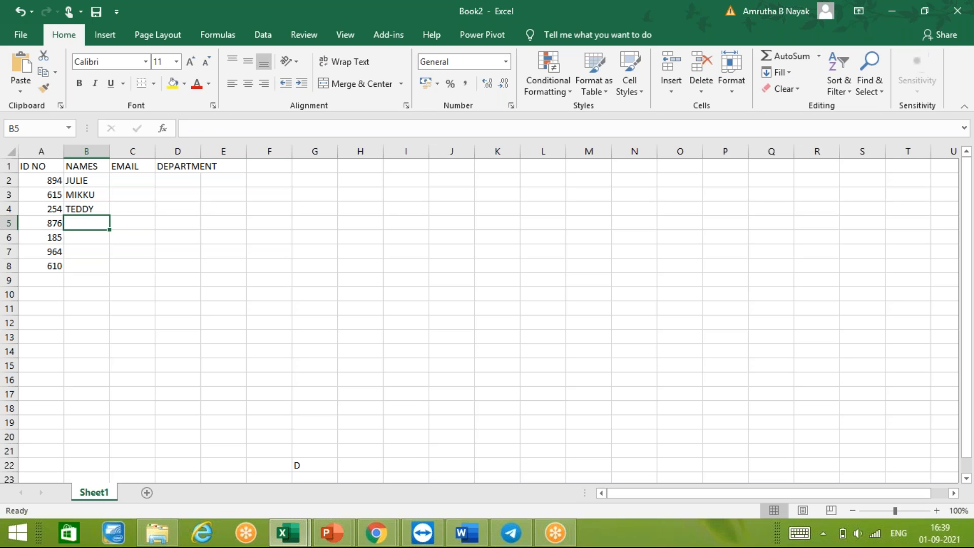
{"action": "type", "text": "ADRIAN"}
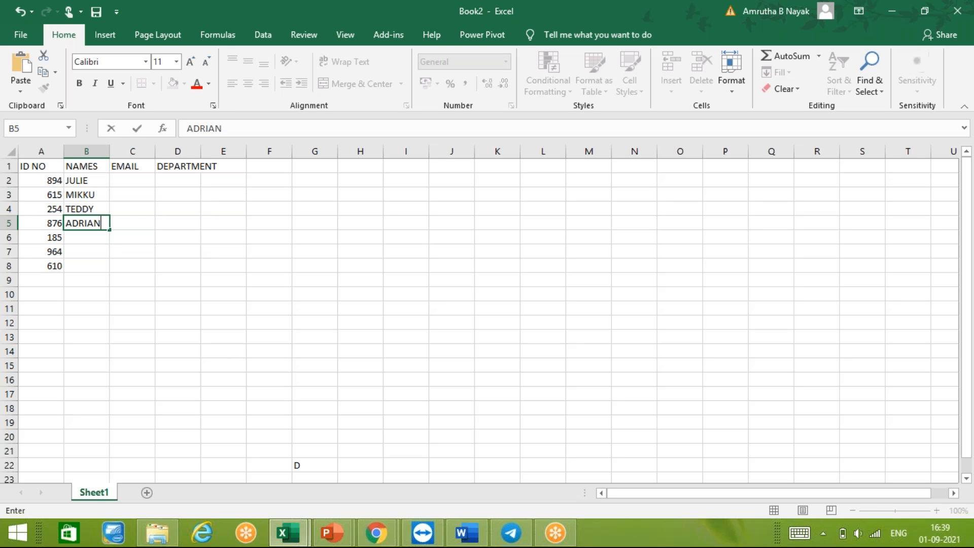
{"action": "key", "text": "Return"}
{"action": "type", "text": "SAAVI"}
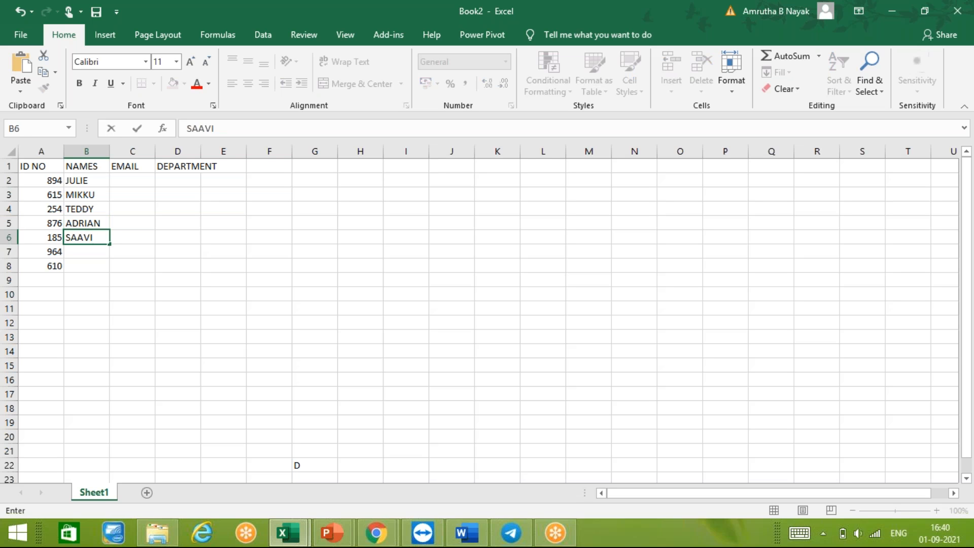
{"action": "key", "text": "Return"}
{"action": "type", "text": "RAAVI"}
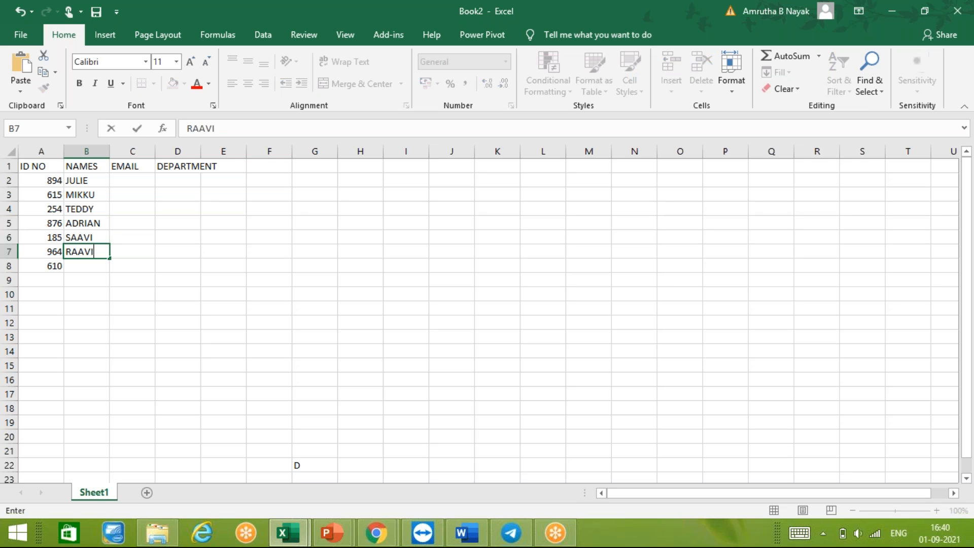
{"action": "key", "text": "Return"}
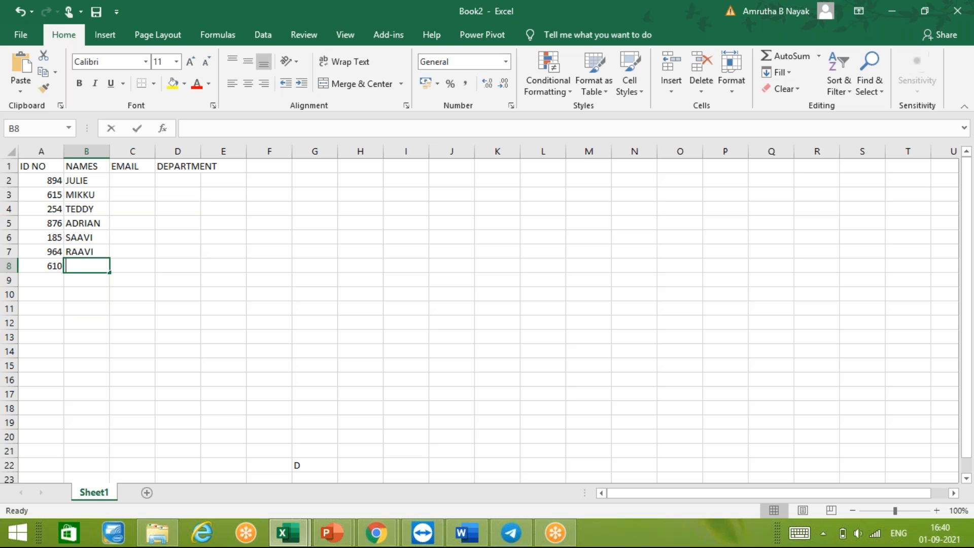
{"action": "type", "text": "STEVEN"}
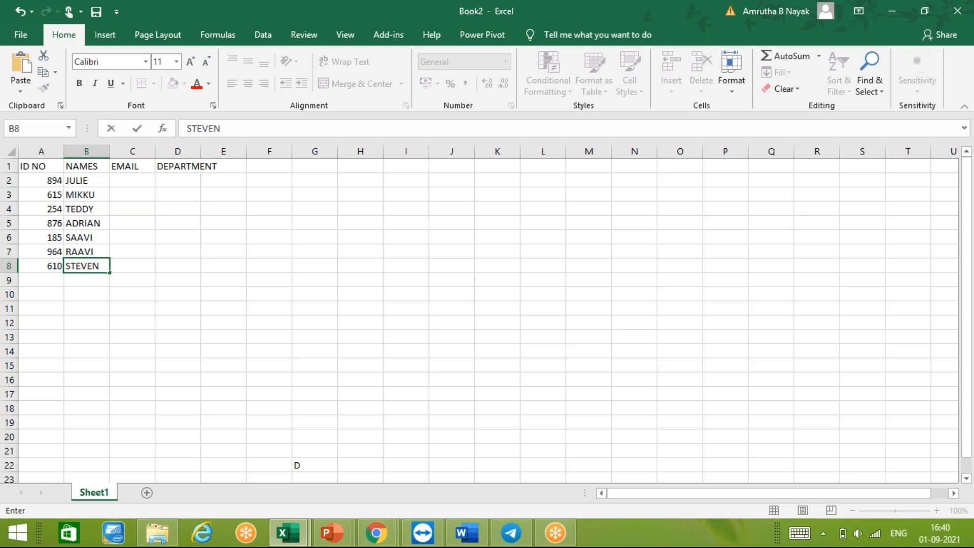
{"action": "key", "text": "Tab"}
- Enter the first person's Gmail address in cell C2 under EMAIL
{"action": "key", "text": "Up"}
{"action": "key", "text": "Up"}
{"action": "key", "text": "Up"}
{"action": "key", "text": "Up"}
{"action": "key", "text": "Up"}
{"action": "key", "text": "Up"}
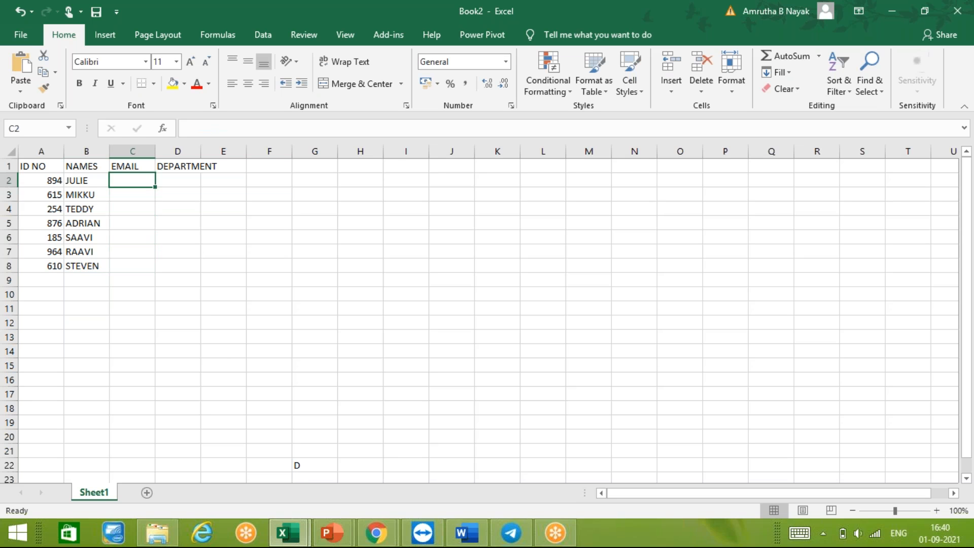
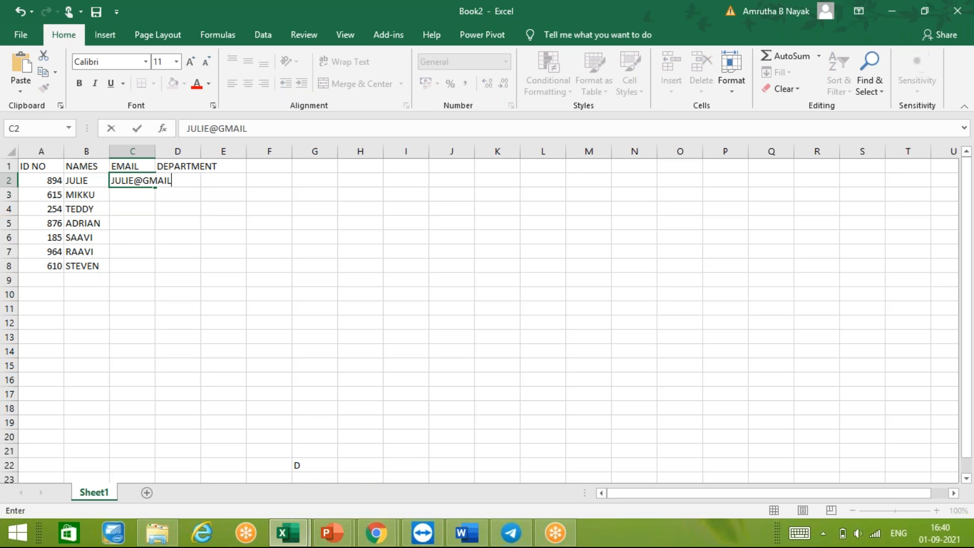
{"action": "key", "text": "Return"}
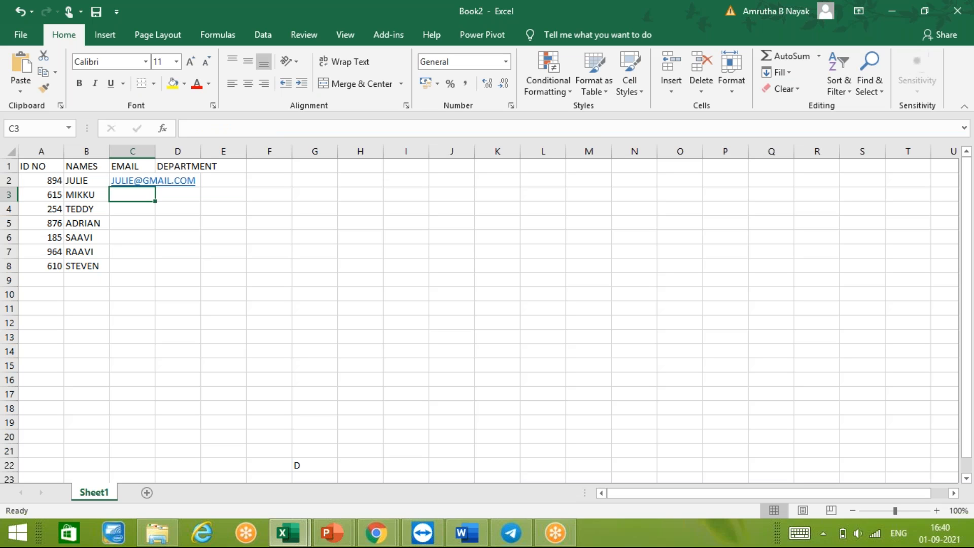
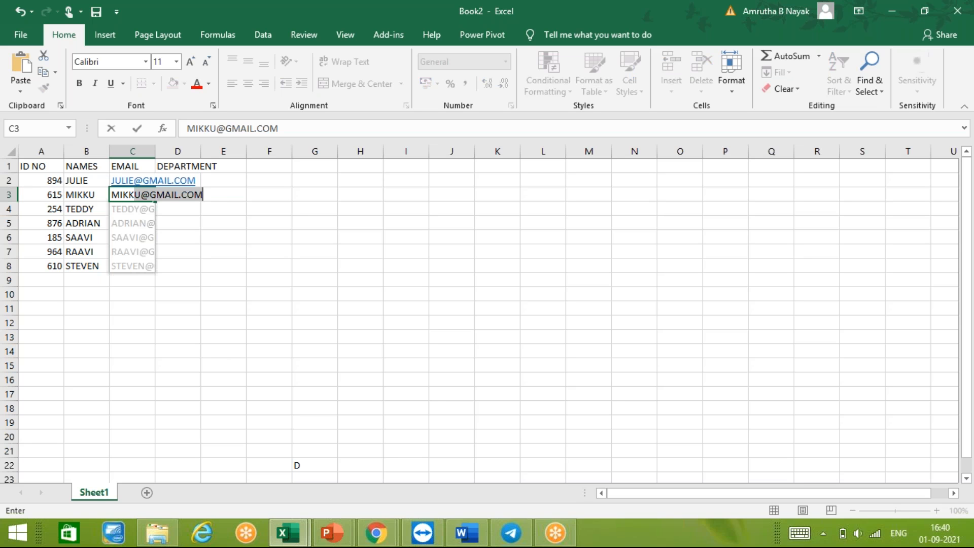
- Flash-fill cells C3 to C8 with Gmail addresses based on the adjacent names, and autofit column C to its contents
{"action": "key", "text": "Tab"}
{"action": "left_click", "coordinate": [187, 176]}
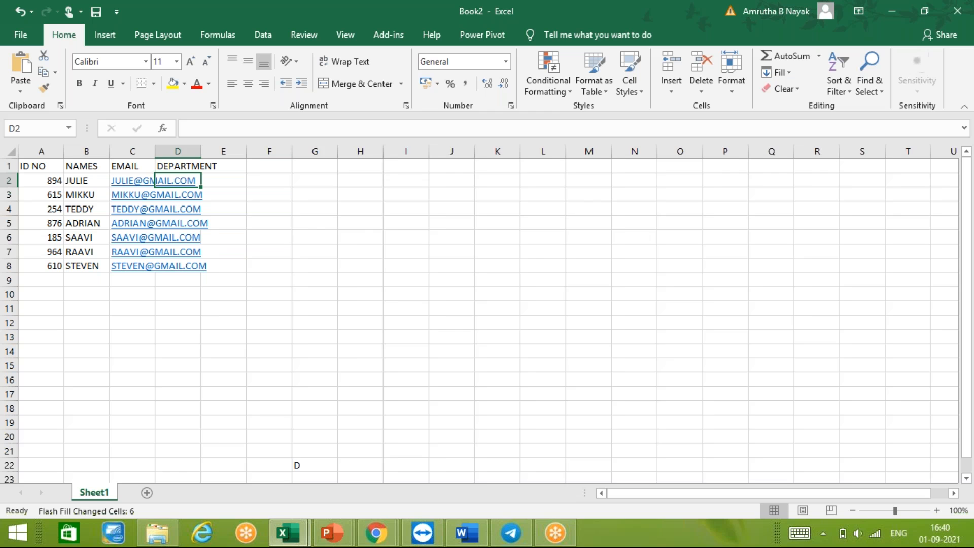
{"action": "double_click", "coordinate": [155, 152]}
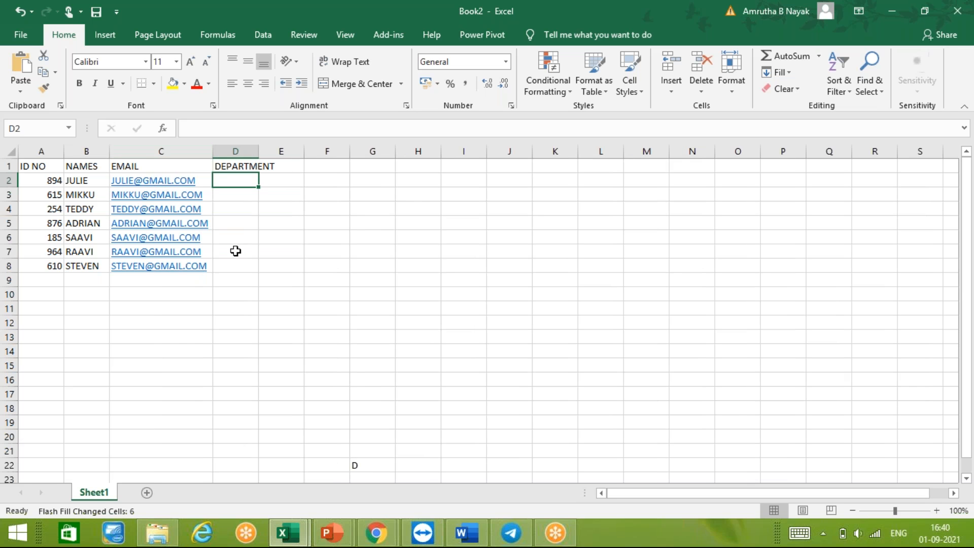
- Enter the departments SALES, ACCOUNTS and ENG in cells D2 to D4
{"action": "type", "text": "SALES"}
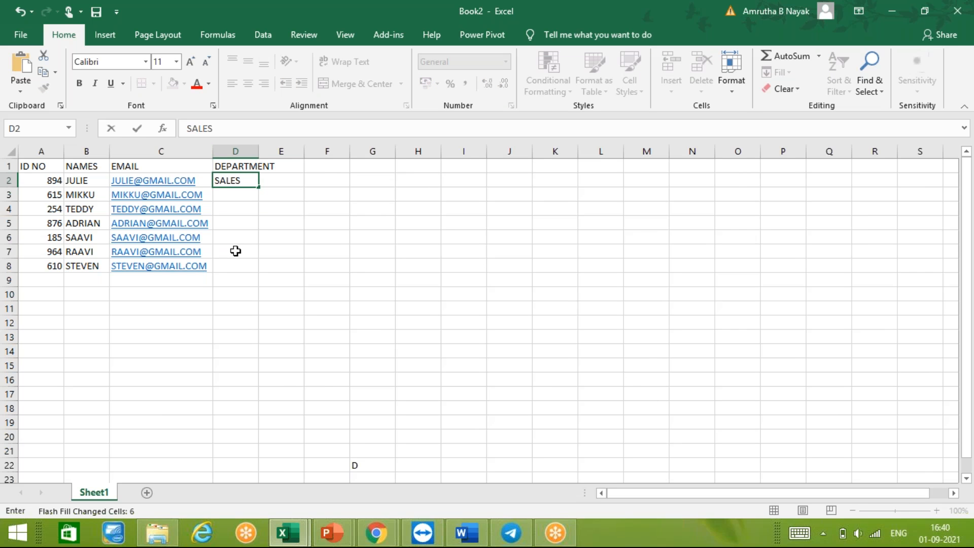
{"action": "key", "text": "Return"}
{"action": "type", "text": "ACCOUNTS"}
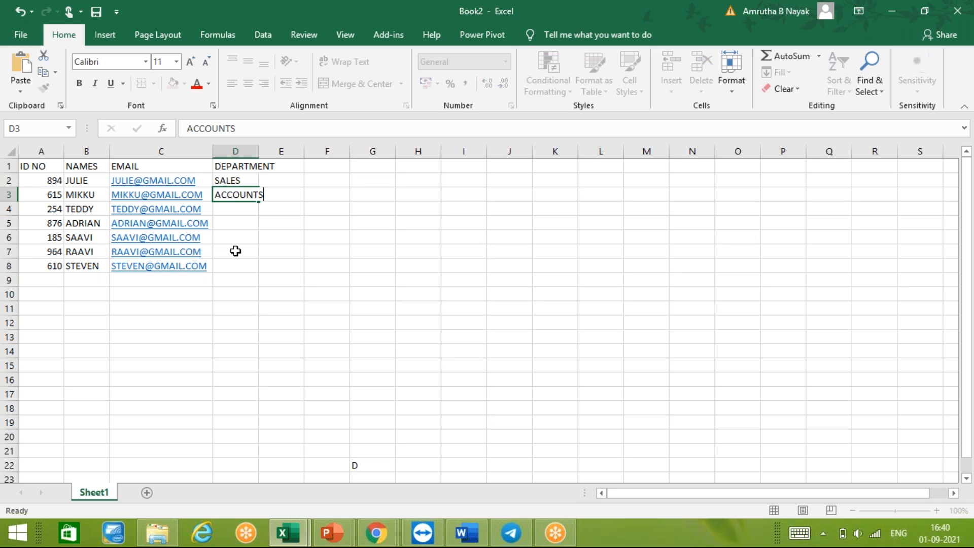
{"action": "key", "text": "Return"}
{"action": "type", "text": "ENG"}
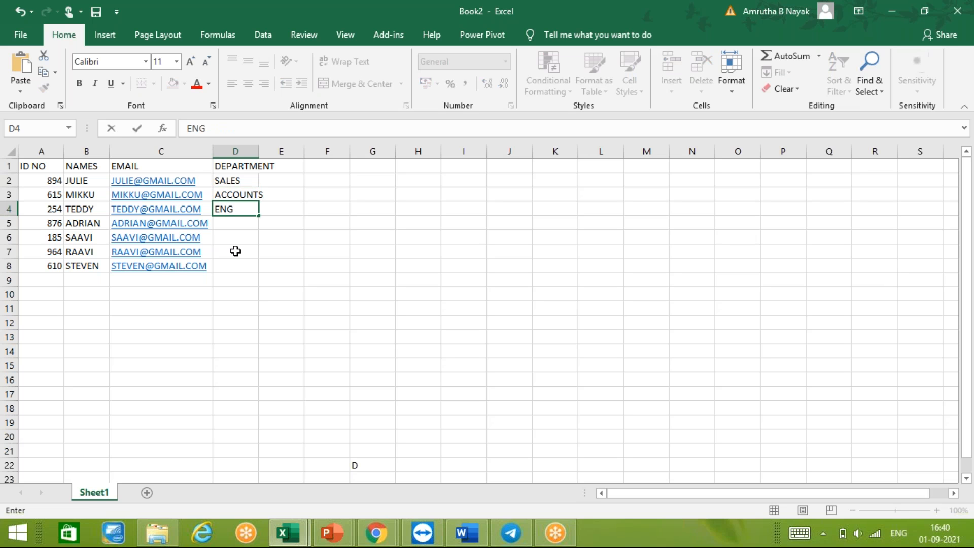
- Enter MARKETING as the fourth person's department in cell D5, correcting the spelling
{"action": "type", "text": "MART"}
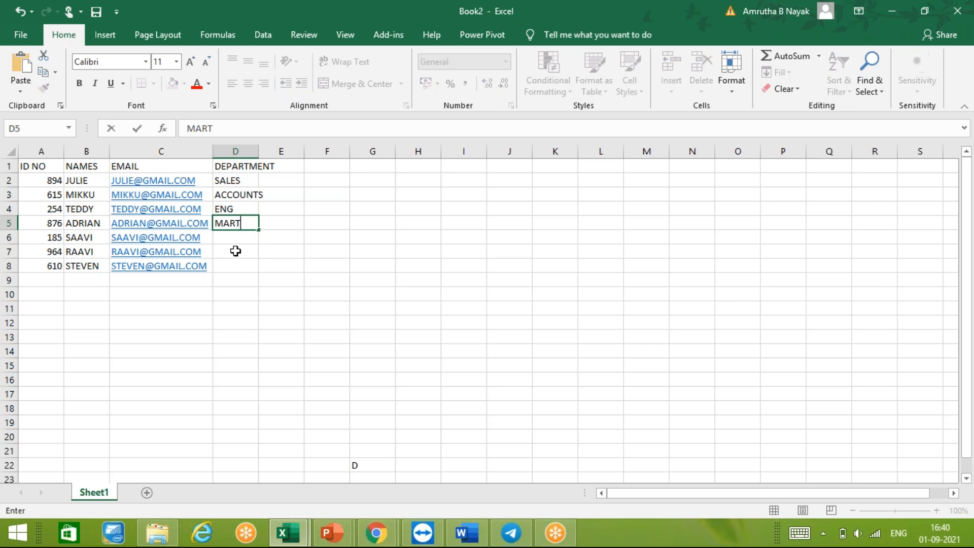
{"action": "type", "text": "="}
{"action": "key", "text": "BackSpace"}
{"action": "key", "text": "BackSpace"}
{"action": "type", "text": "KETTING"}
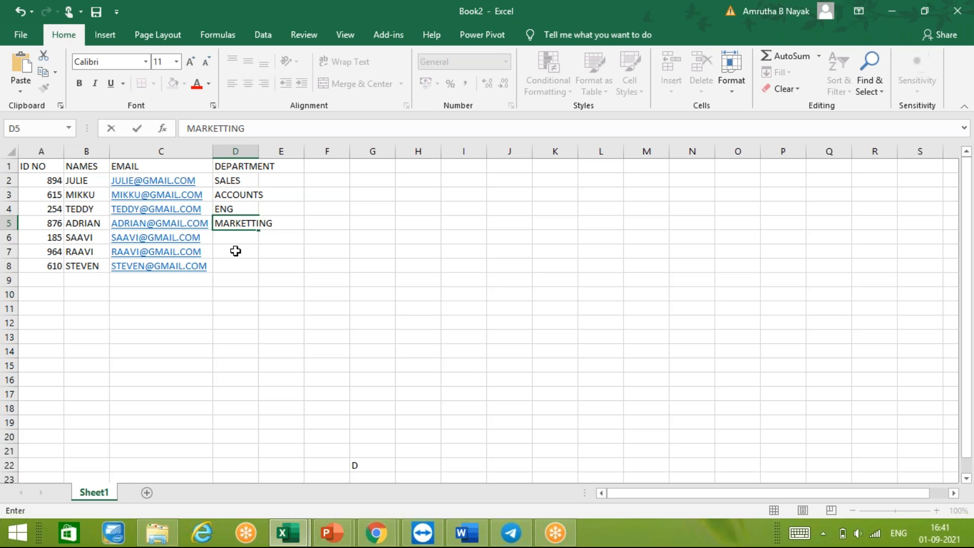
{"action": "key", "text": "Return"}
{"action": "key", "text": "Up"}
{"action": "type", "text": "M"}
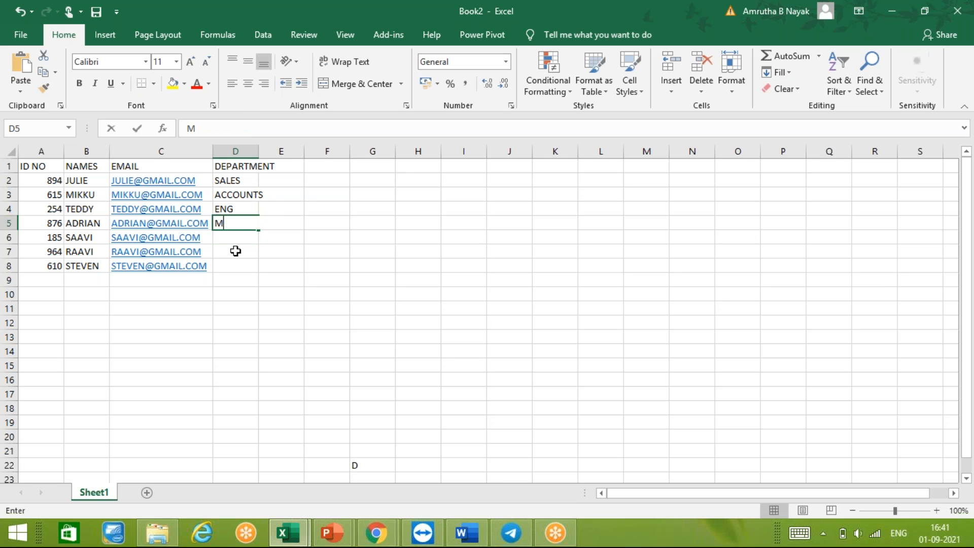
{"action": "type", "text": "ARKETING"}
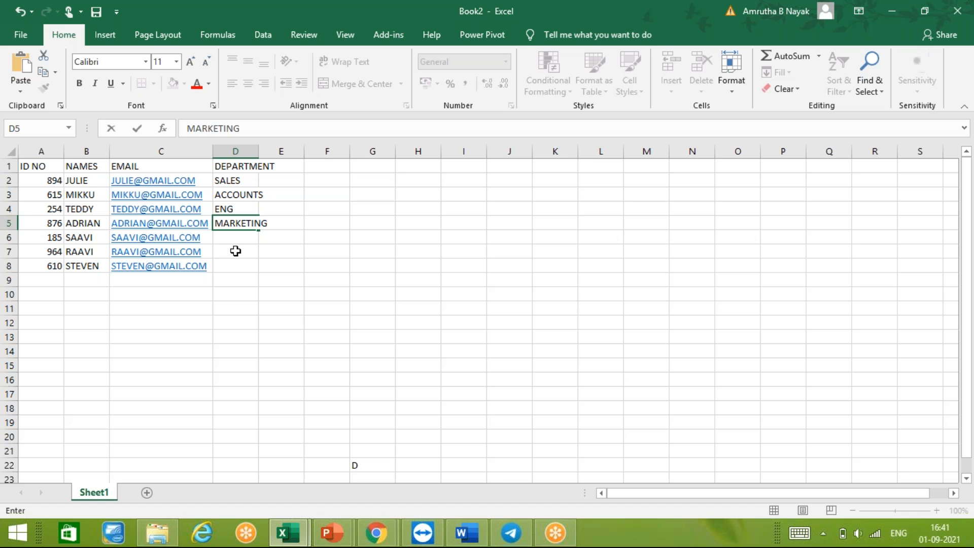
{"action": "key", "text": "Return"}
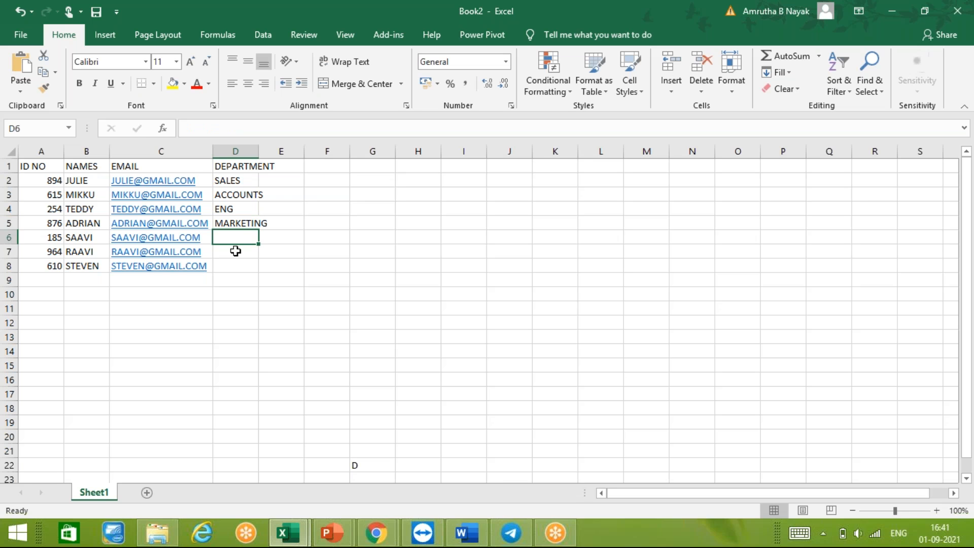
- Enter the departments SUPPORT, SALES and ACCOUNTS in cells D6 to D8, and autofit column D to its contents
{"action": "type", "text": "SUPPORT"}
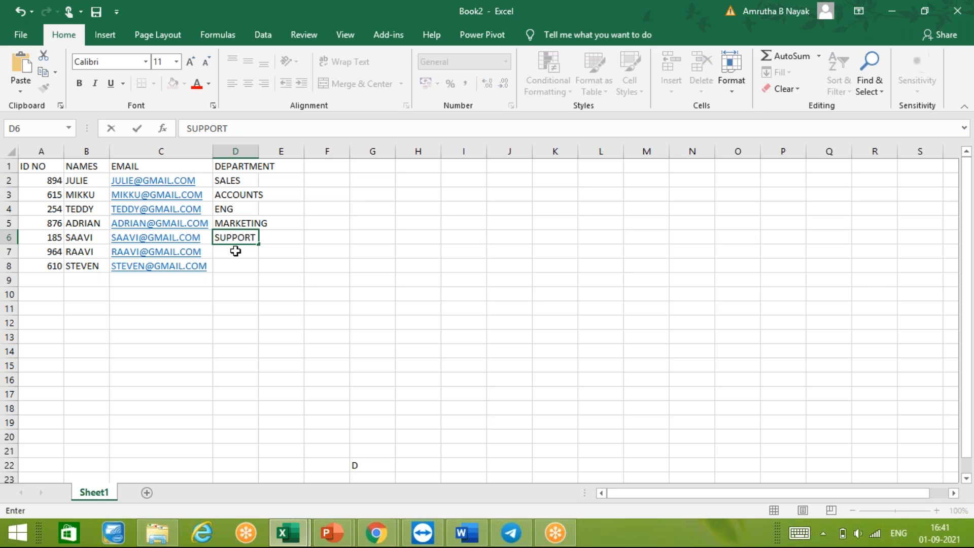
{"action": "key", "text": "Return"}
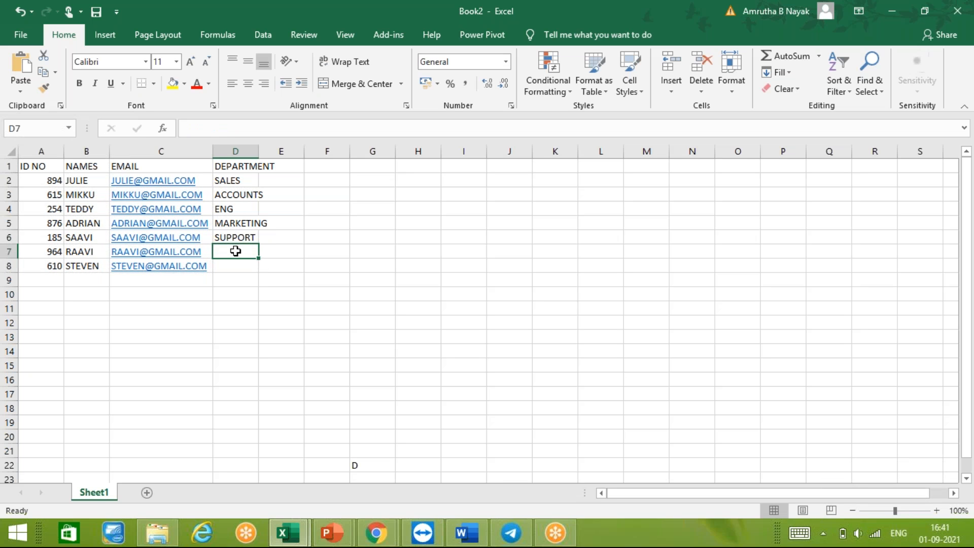
{"action": "type", "text": "SALES"}
{"action": "key", "text": "Return"}
{"action": "key", "text": "Down"}
{"action": "key", "text": "Down"}
{"action": "key", "text": "Down"}
{"action": "key", "text": "Down"}
{"action": "type", "text": "A"}
{"action": "key", "text": "BackSpace"}
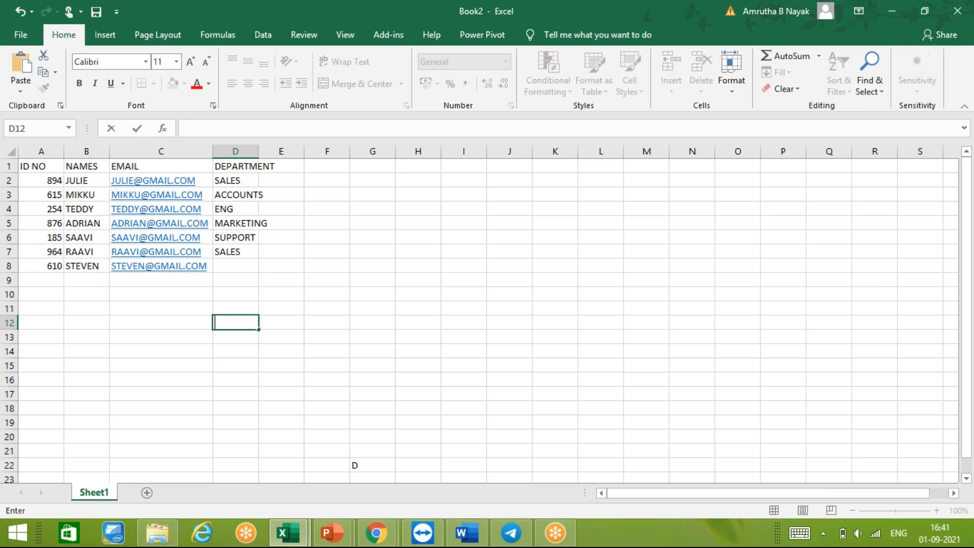
{"action": "key", "text": "Up"}
{"action": "key", "text": "Up"}
{"action": "key", "text": "Up"}
{"action": "key", "text": "Up"}
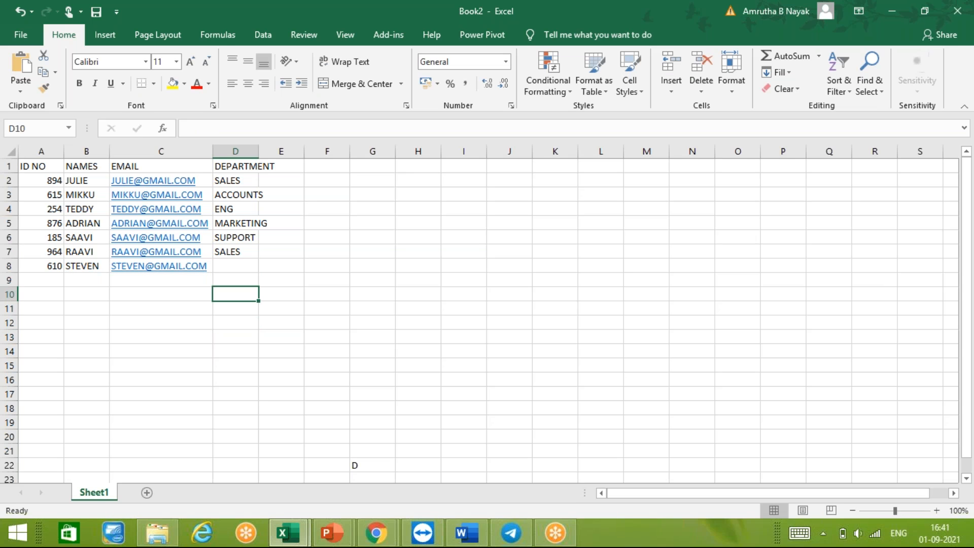
{"action": "type", "text": "ACCOUNTS"}
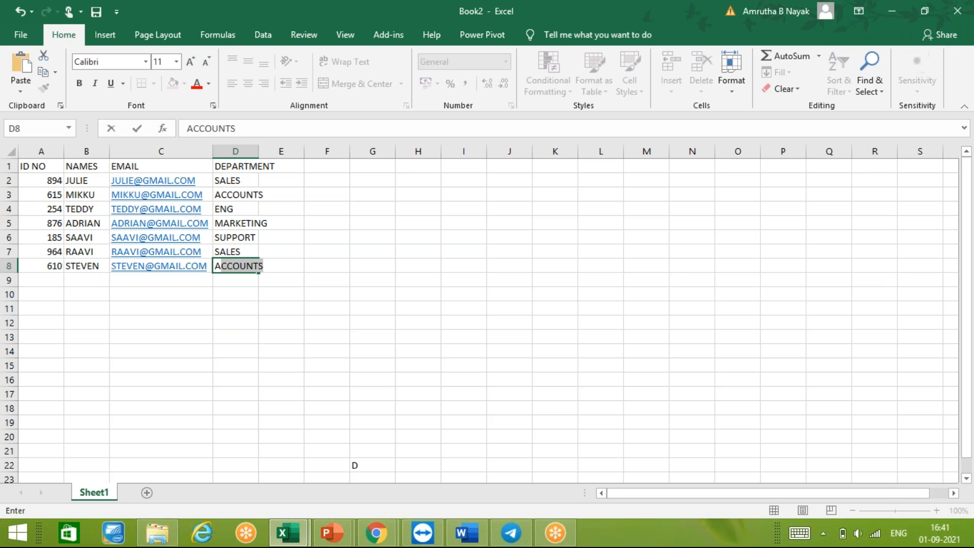
{"action": "key", "text": "Tab"}
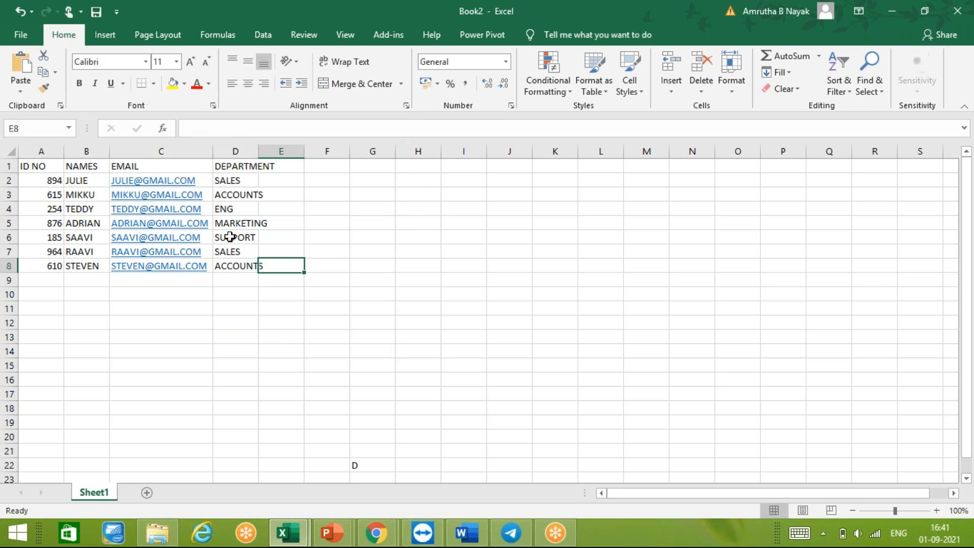
{"action": "left_click", "coordinate": [38, 163]}
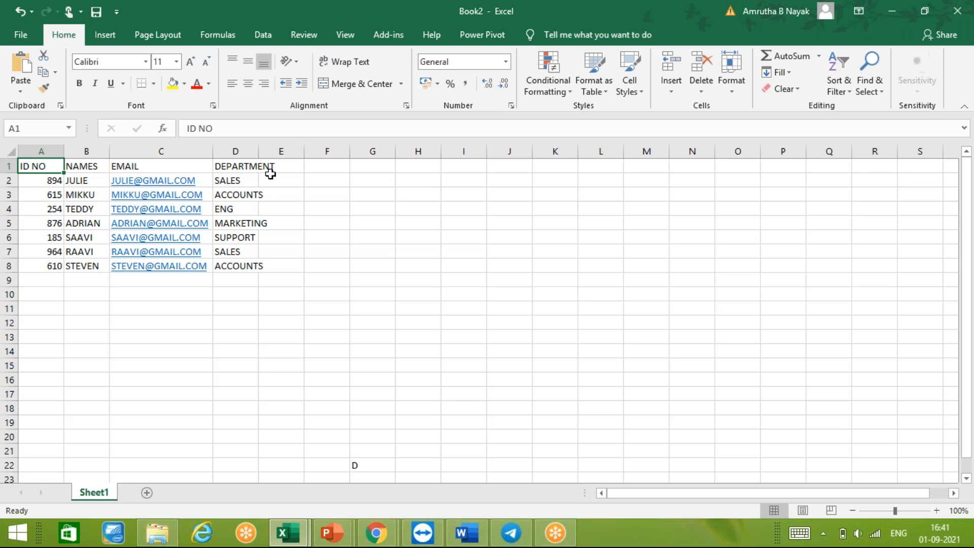
{"action": "double_click", "coordinate": [258, 149]}
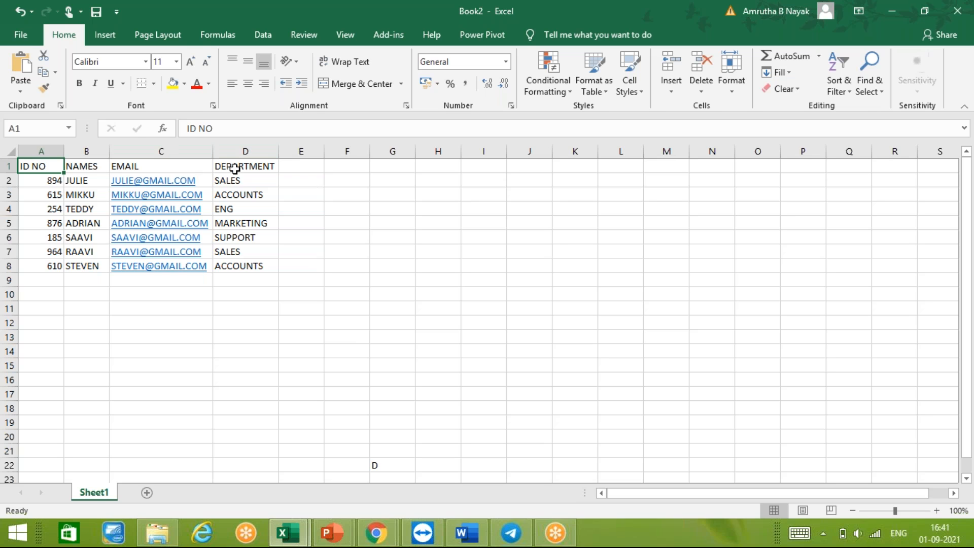
{"action": "left_click", "coordinate": [289, 166]}
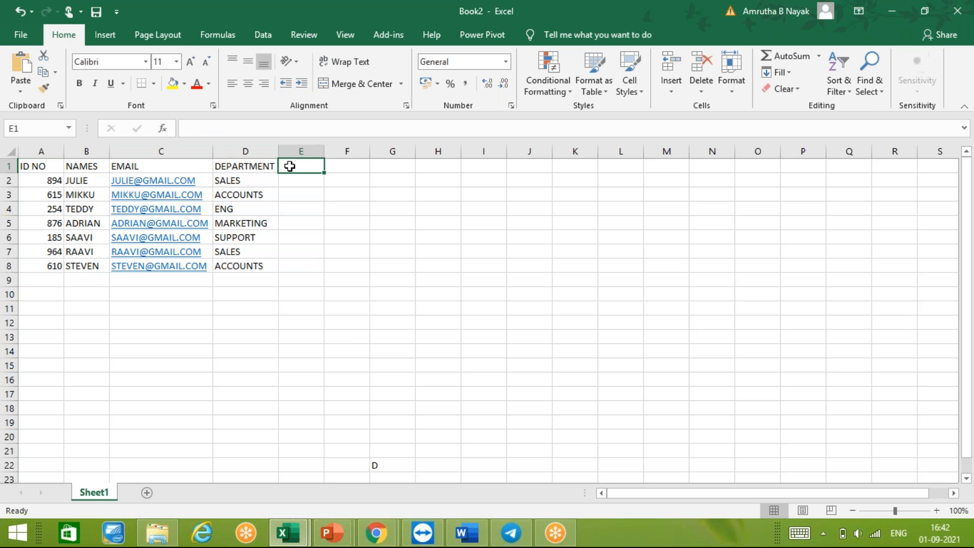
{"action": "left_click", "coordinate": [45, 164]}
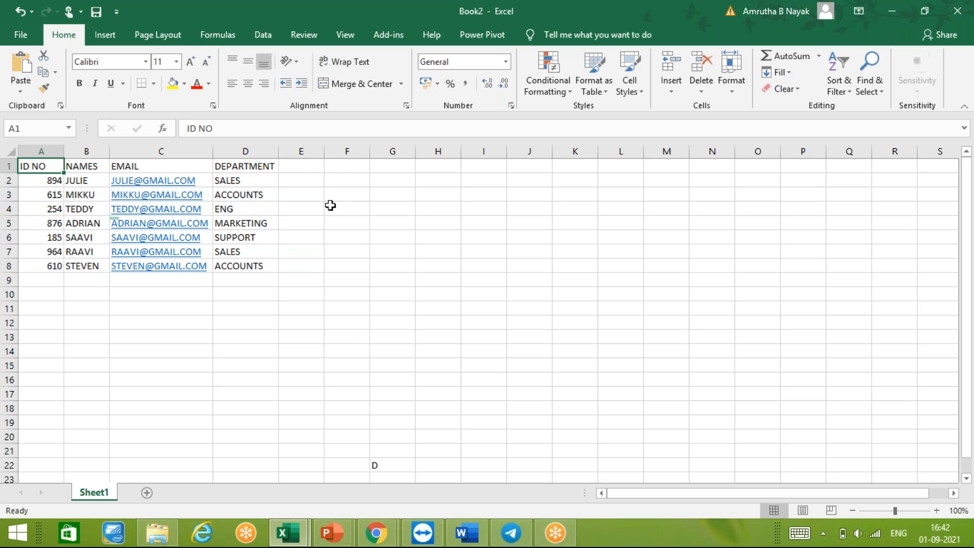
- Begin a lookup formula in cell F2 with -VLOOKUP( ready for its arguments
{"action": "left_click", "coordinate": [289, 169]}
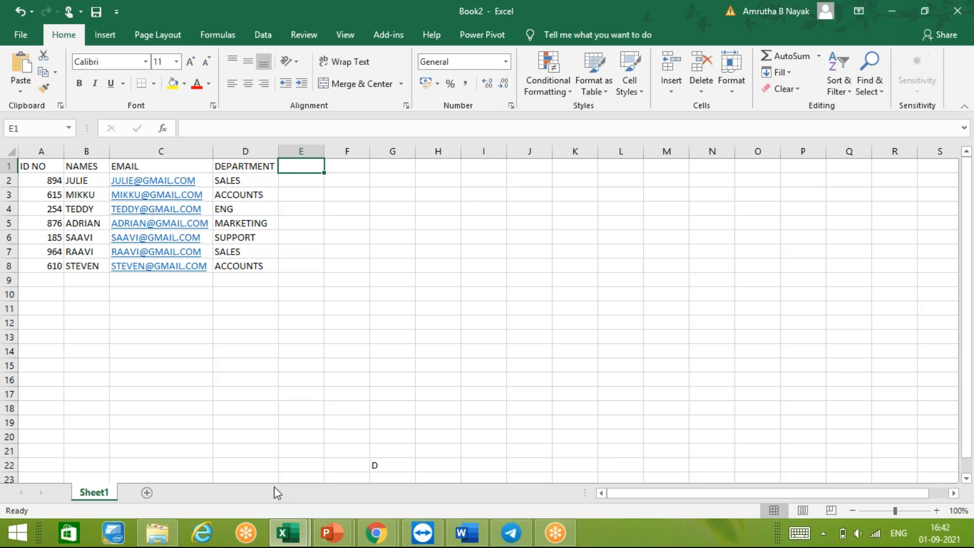
{"action": "key", "text": "Right"}
{"action": "key", "text": "Down"}
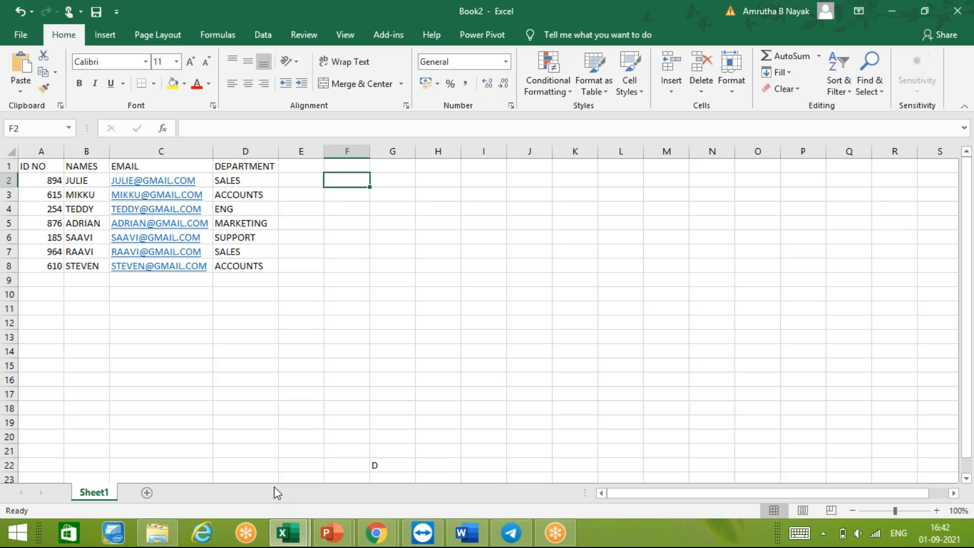
{"action": "type", "text": "-V"}
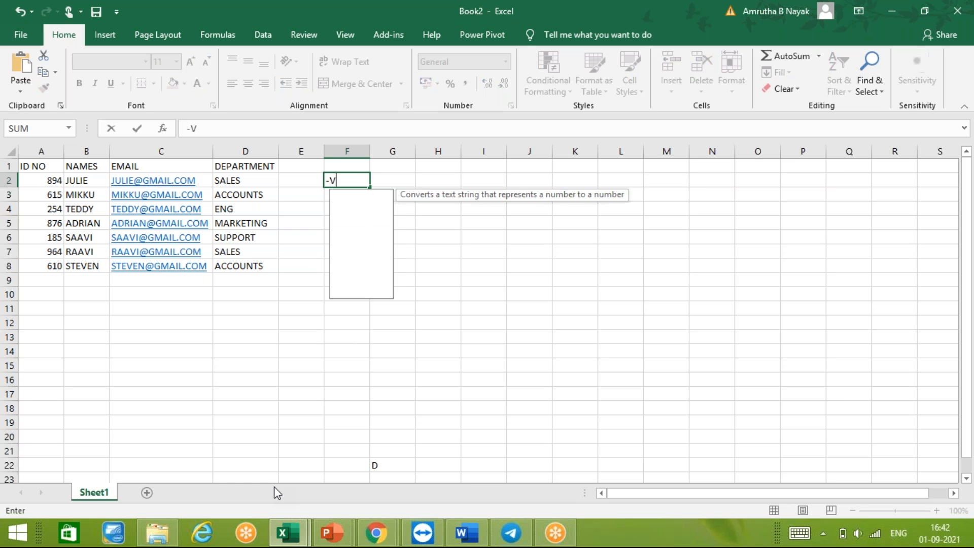
{"action": "type", "text": "LOOKUP"}
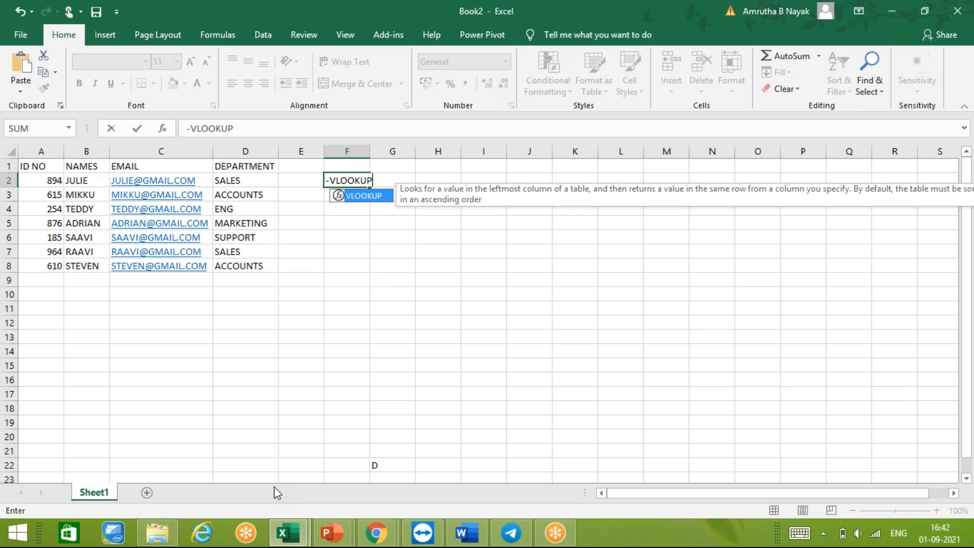
{"action": "type", "text": "("}
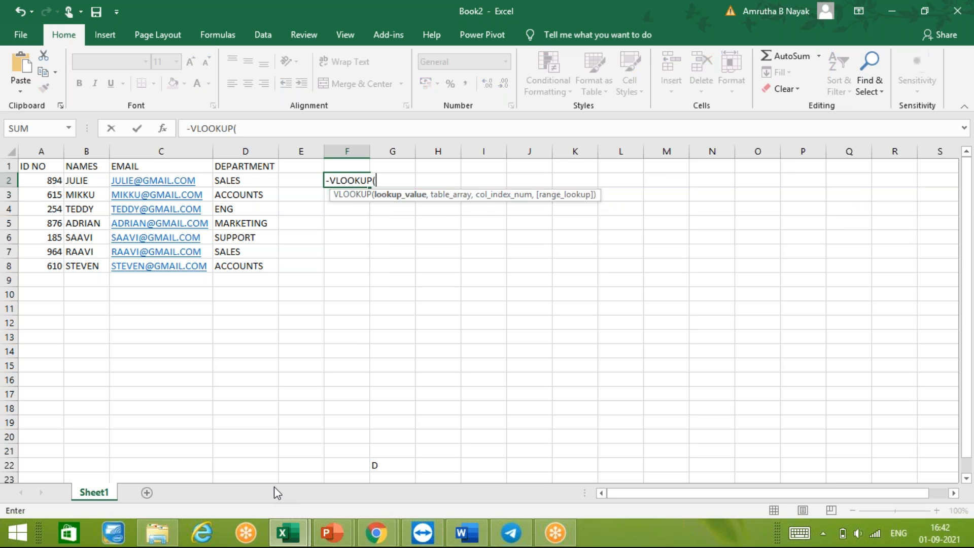
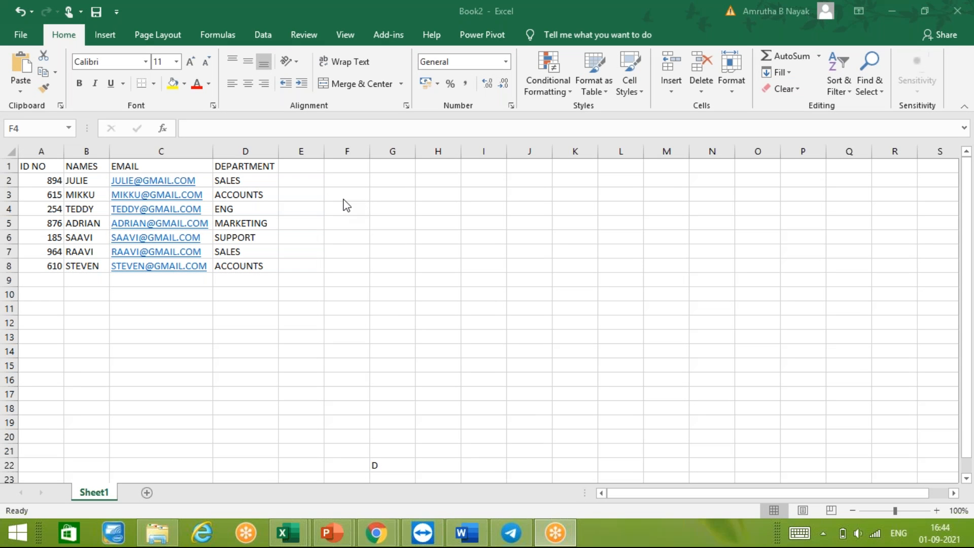
- Start a VLOOKUP formula in cell F3 with the ID number in cell A4 as the lookup value
{"action": "left_click_drag", "start_coordinate": [347, 205], "coordinate": [346, 195]}
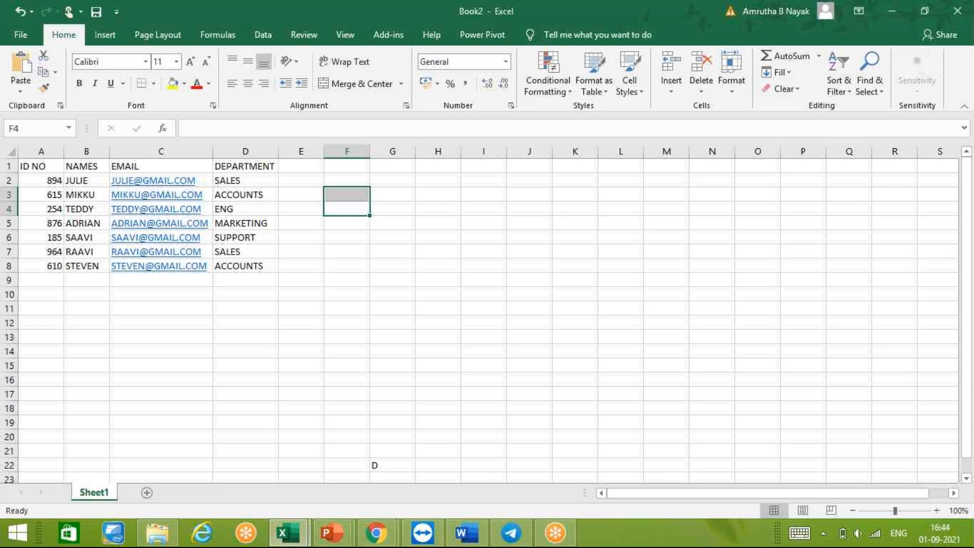
{"action": "left_click", "coordinate": [347, 195]}
{"action": "type", "text": "=VL"}
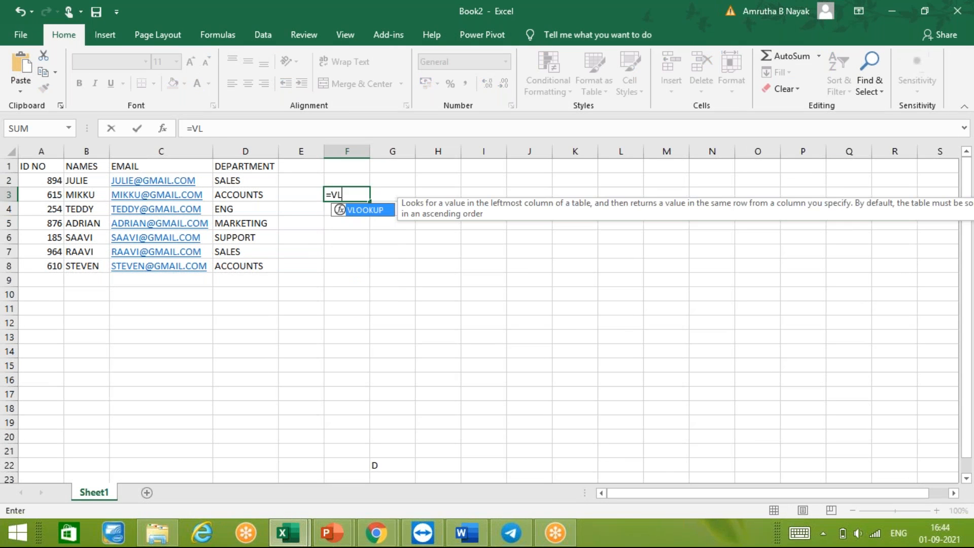
{"action": "type", "text": "OOP"}
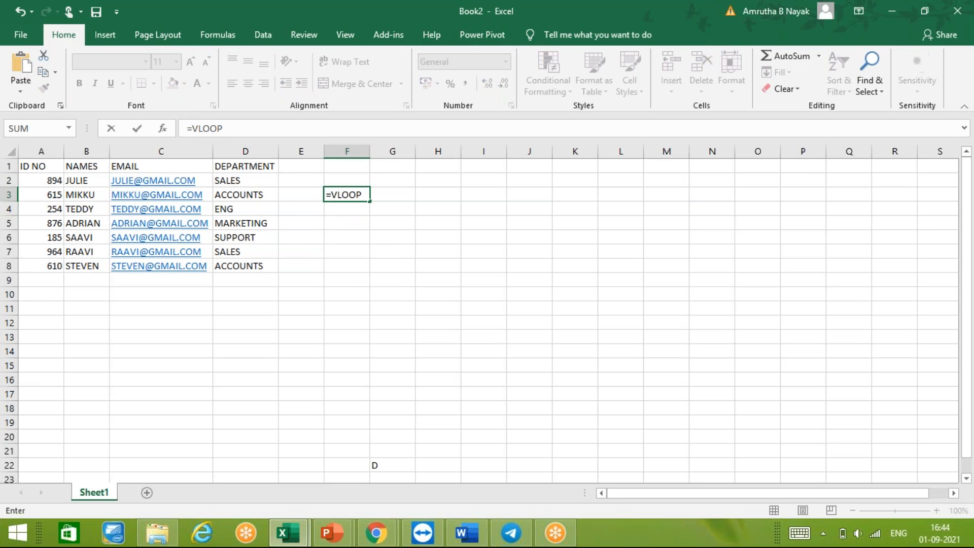
{"action": "key", "text": "BackSpace"}
{"action": "key", "text": "BackSpace"}
{"action": "key", "text": "BackSpace"}
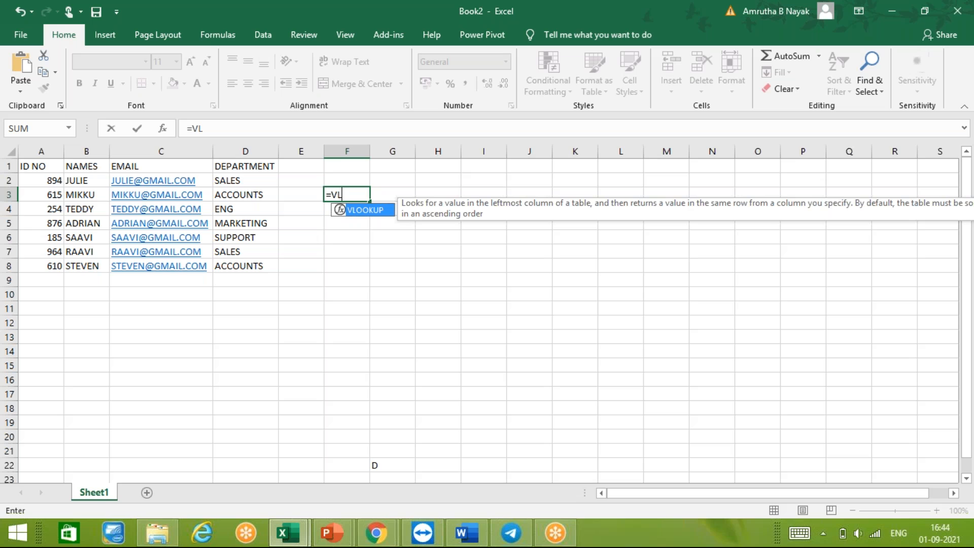
{"action": "type", "text": "OOKUP("}
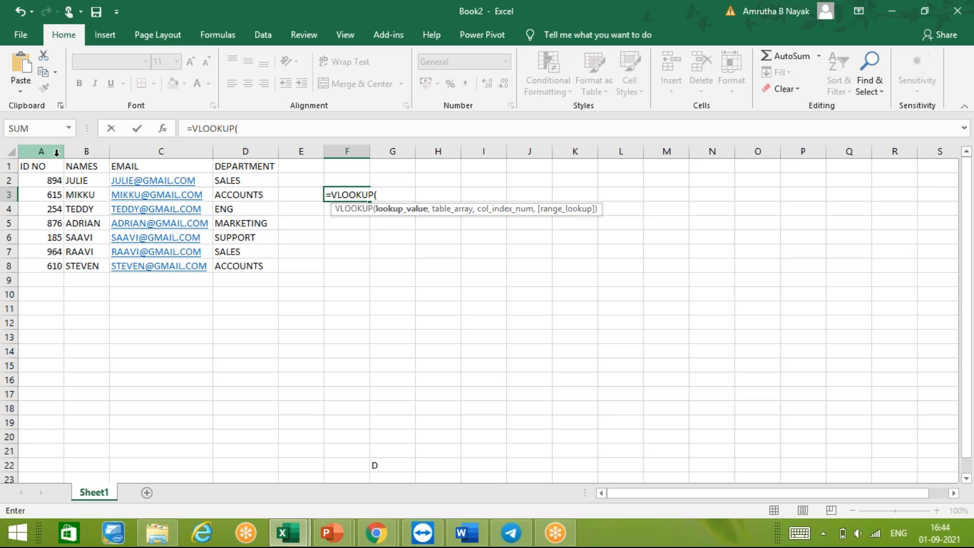
{"action": "left_click", "coordinate": [38, 210]}
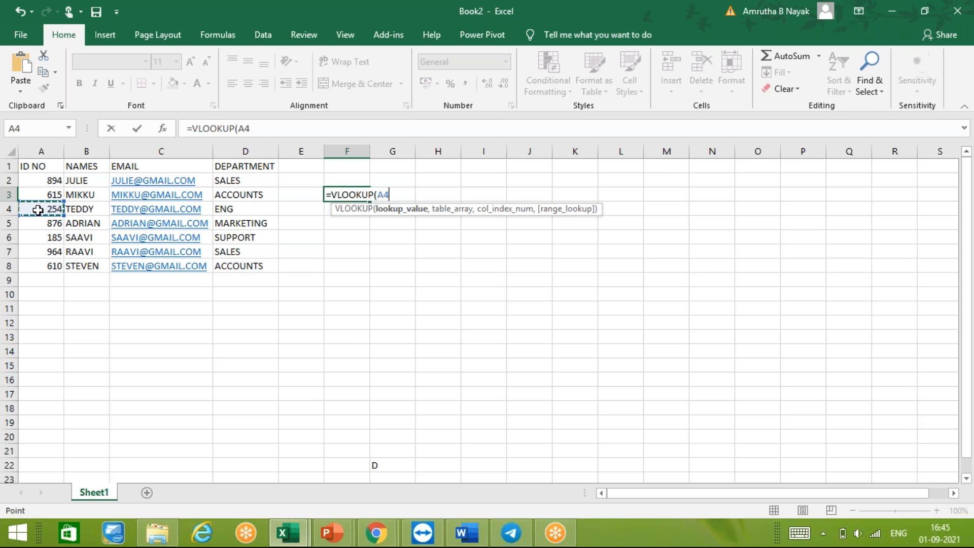
{"action": "type", "text": ","}
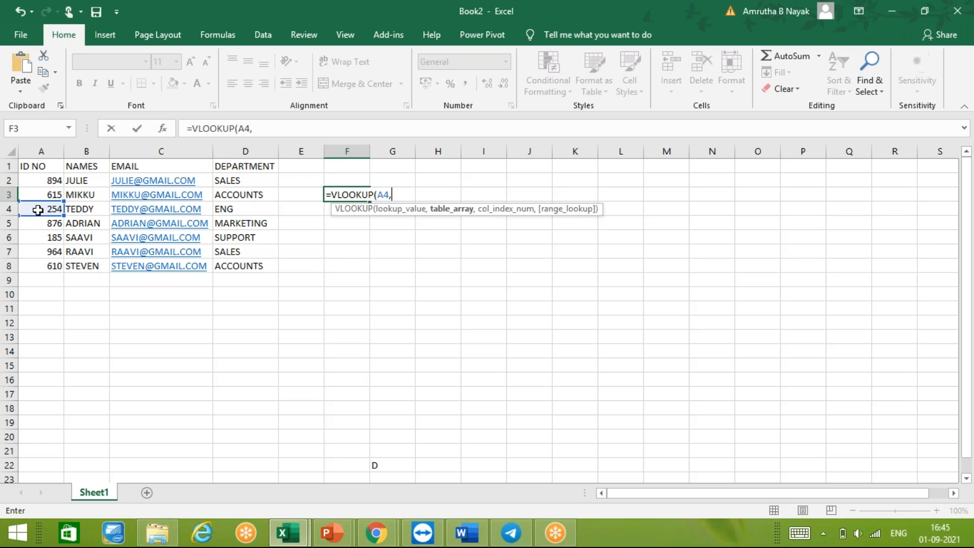
{"action": "type", "text": "A1:"}
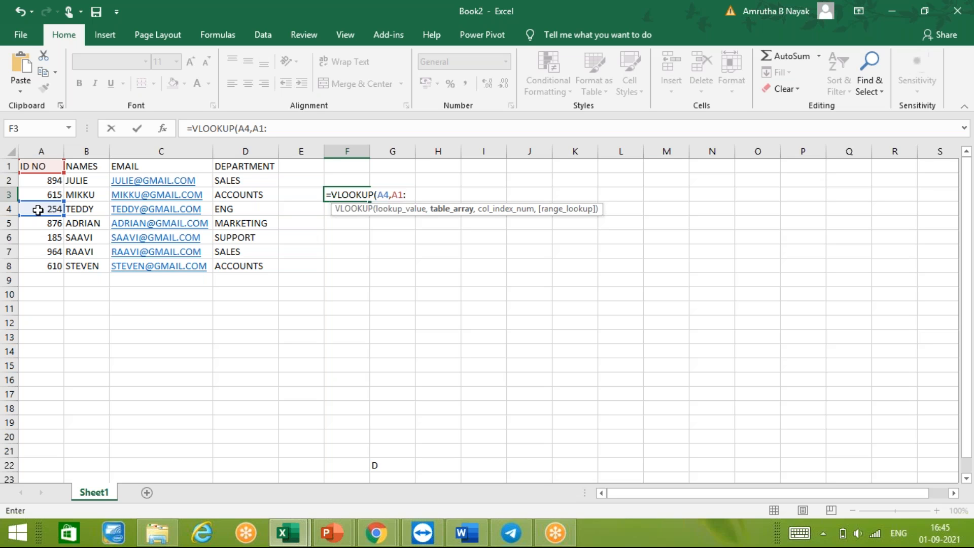
- Give the F3 lookup formula the table range A1:D8 and column index 3 for the e-mail column
{"action": "type", "text": "D"}
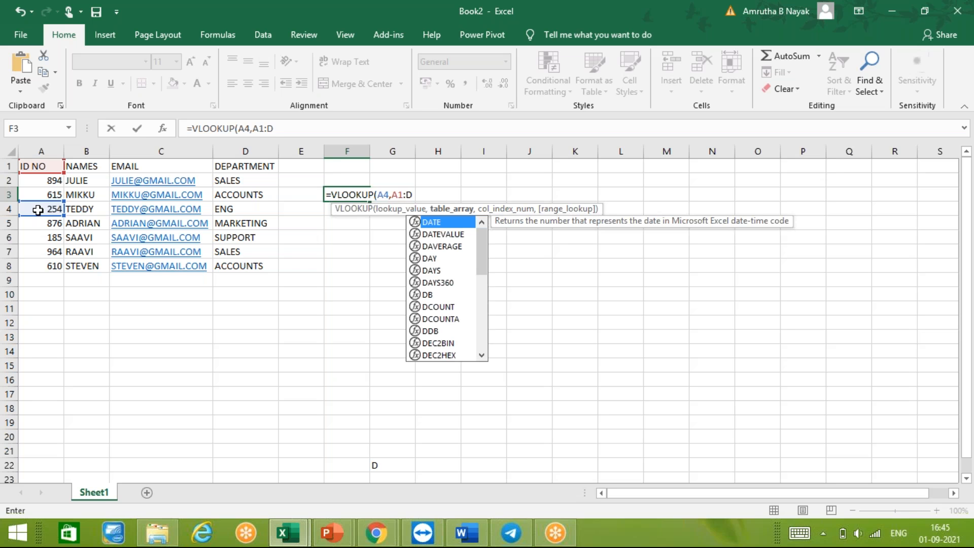
{"action": "type", "text": "8"}
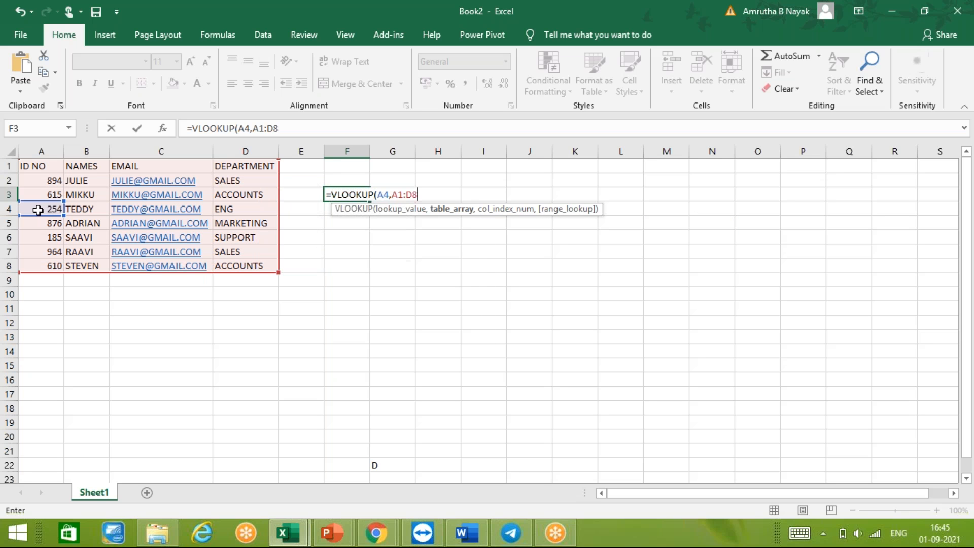
{"action": "type", "text": ","}
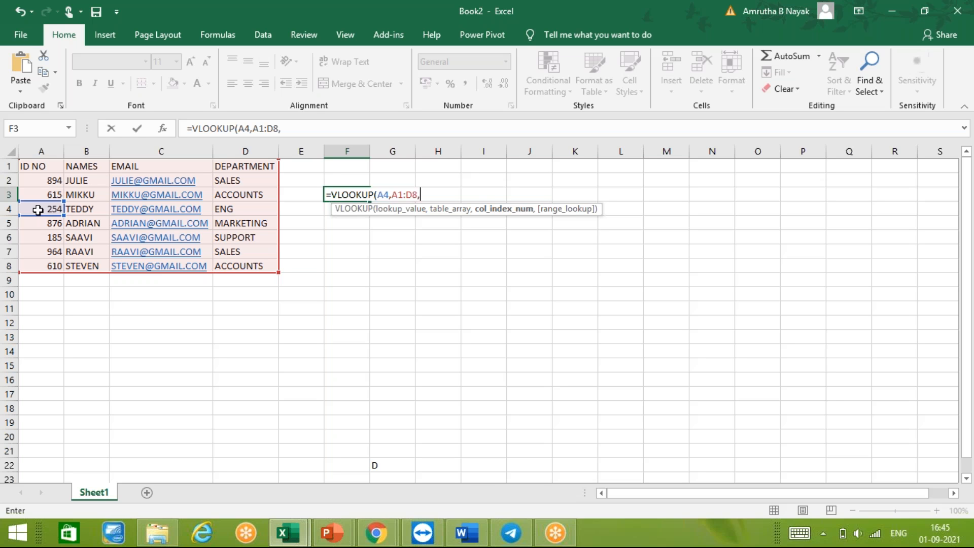
{"action": "type", "text": "3,"}
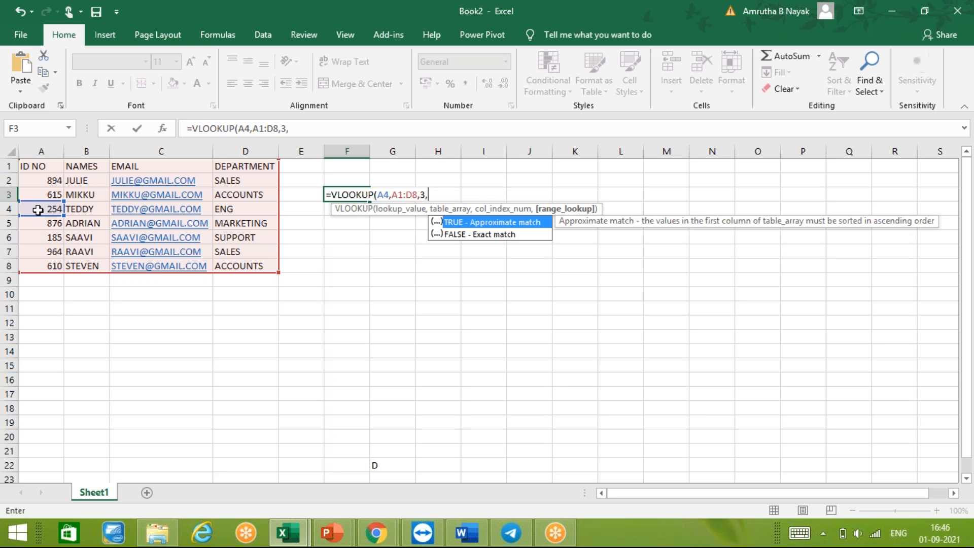
{"action": "type", "text": "TRUE"}
- Complete the F3 lookup formula with FALSE for an exact match
{"action": "key", "text": "BackSpace"}
{"action": "key", "text": "BackSpace"}
{"action": "key", "text": "BackSpace"}
{"action": "key", "text": "BackSpace"}
{"action": "type", "text": "FALSE"}
{"action": "key", "text": "Return"}
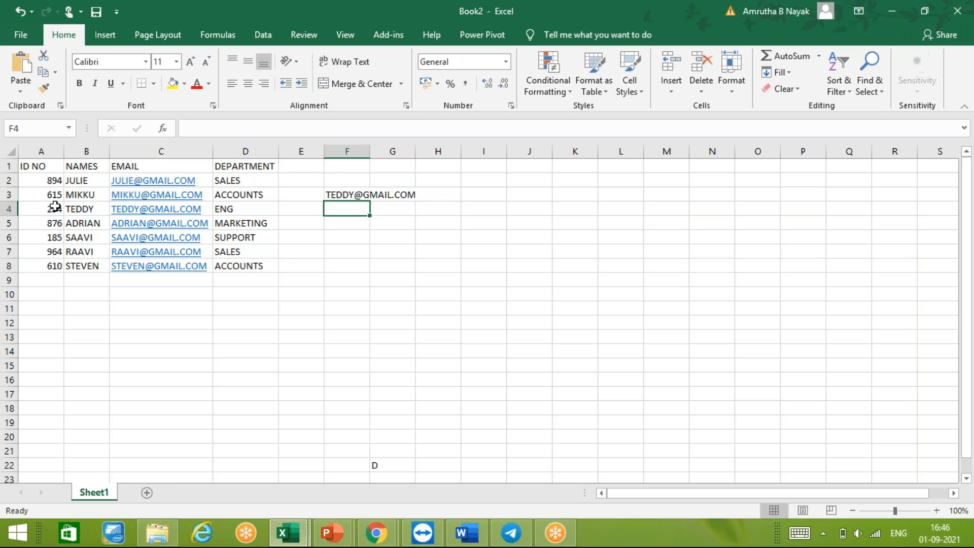
- Check the ID number and e-mail address in row 4 against the lookup result in F3
{"action": "left_click", "coordinate": [55, 207]}
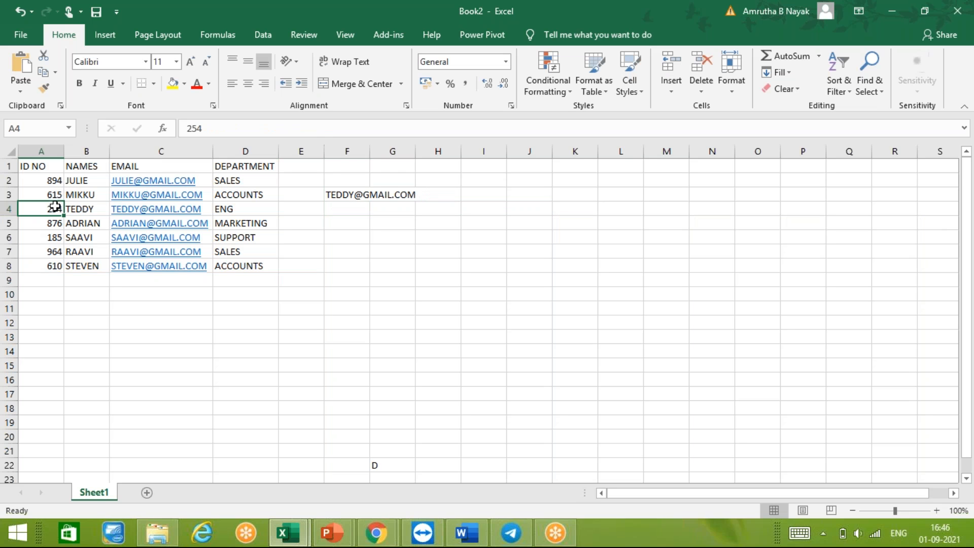
{"action": "left_click", "coordinate": [143, 211]}
{"action": "left_click", "coordinate": [142, 211]}
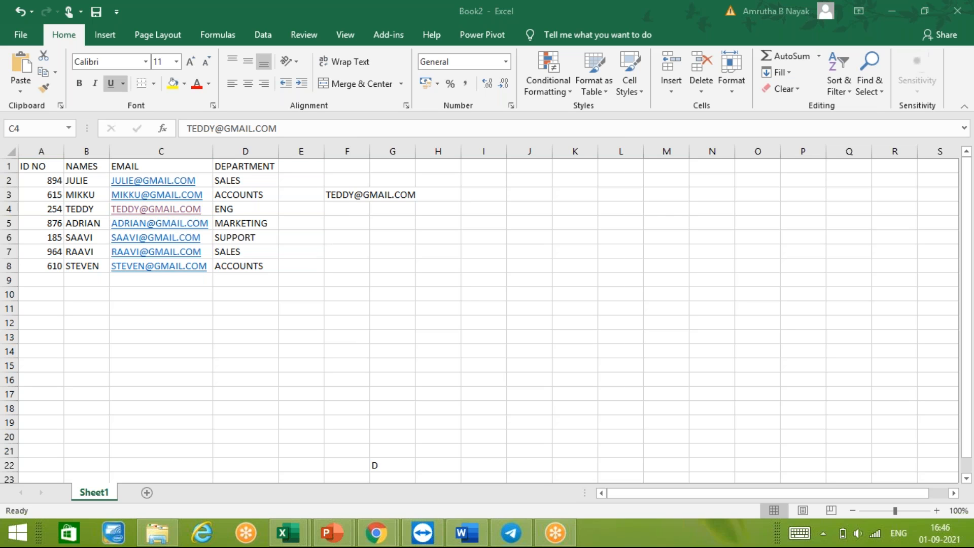
{"action": "left_click", "coordinate": [664, 213]}
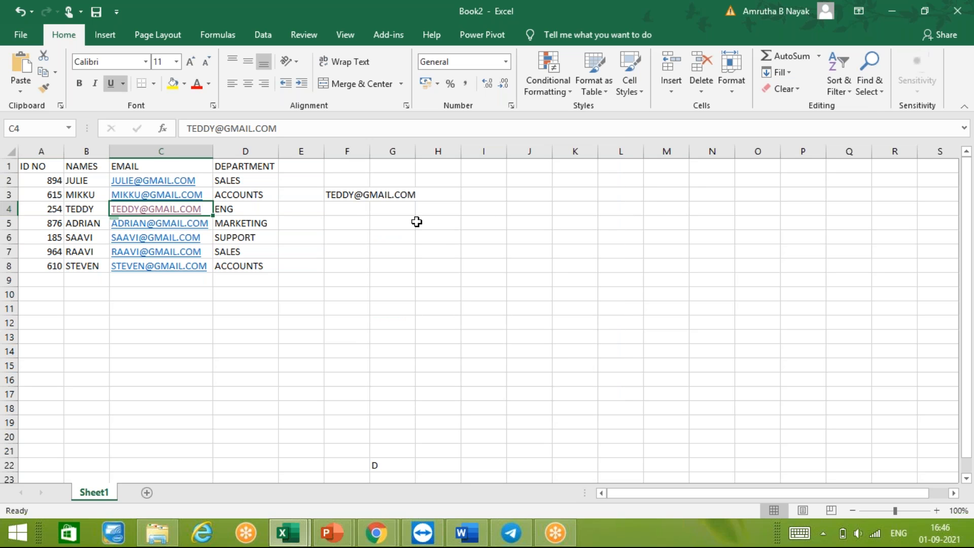
- Start a second VLOOKUP formula in cell F7 with the ID number in cell A8 as the lookup value
{"action": "left_click", "coordinate": [357, 246]}
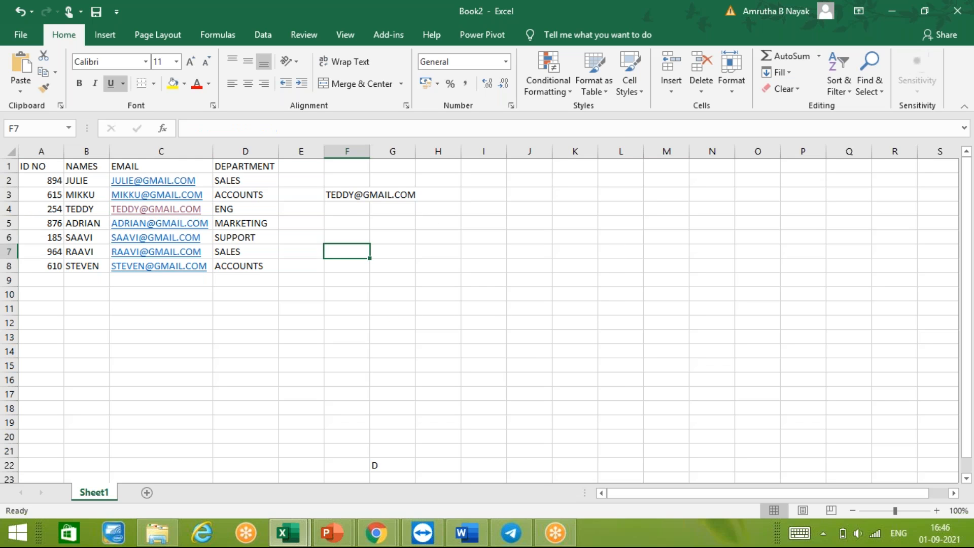
{"action": "type", "text": "=V"}
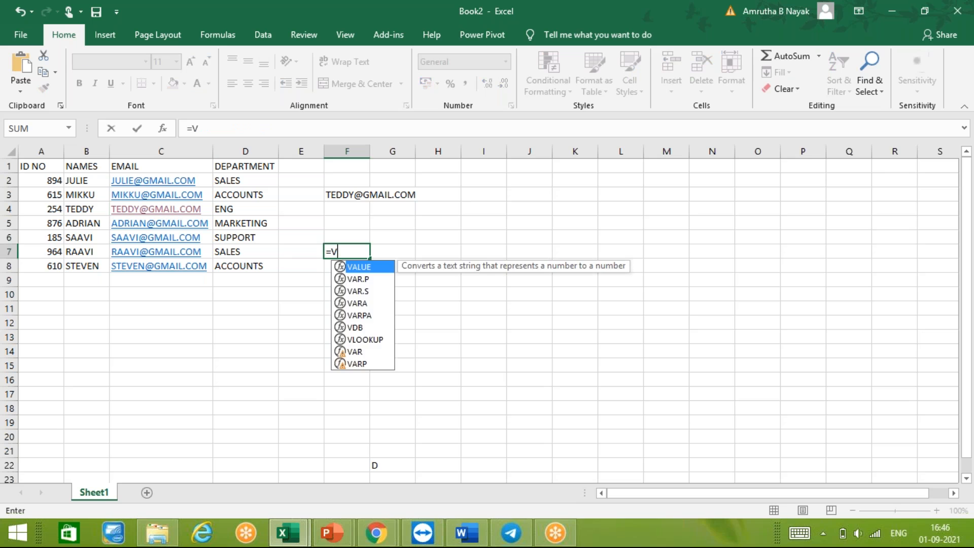
{"action": "type", "text": "LOOKUP"}
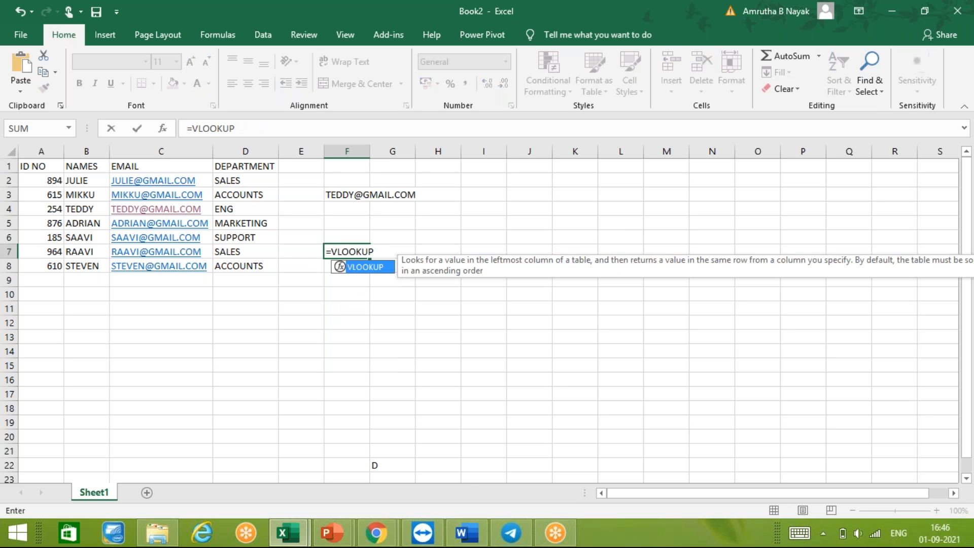
{"action": "type", "text": "("}
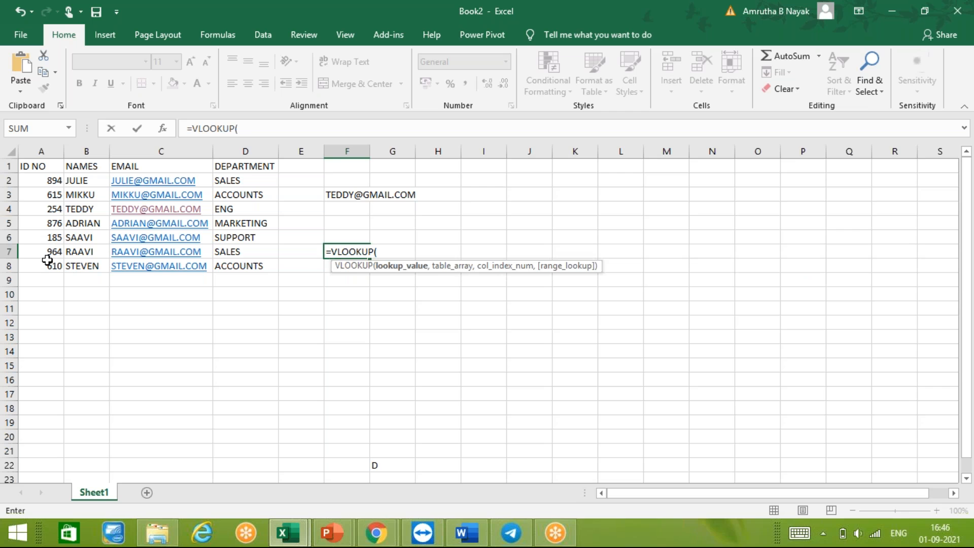
{"action": "type", "text": "A"}
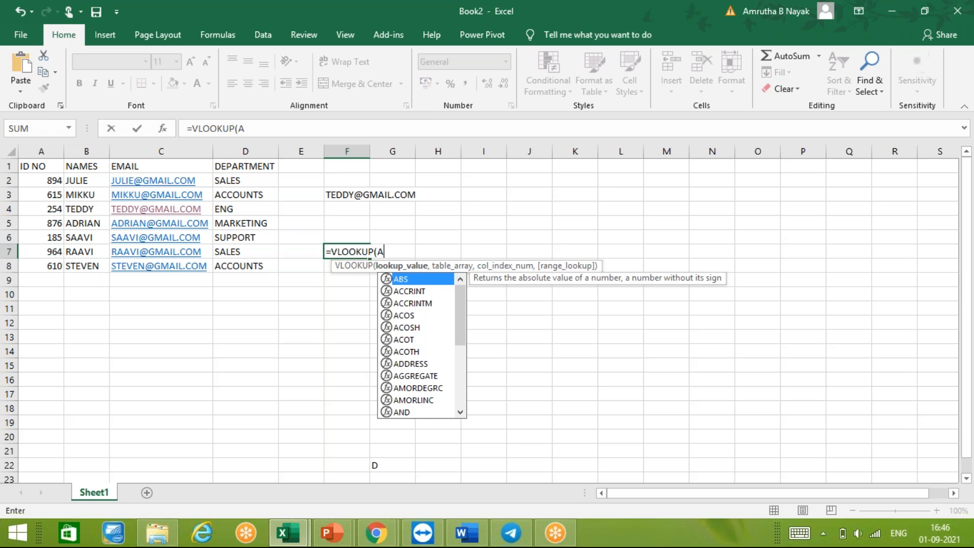
{"action": "type", "text": "8"}
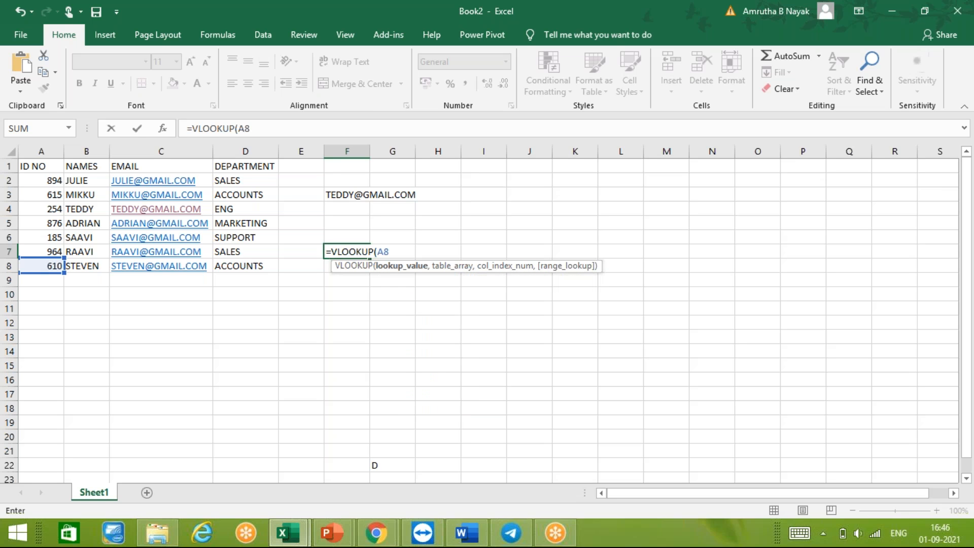
{"action": "type", "text": ","}
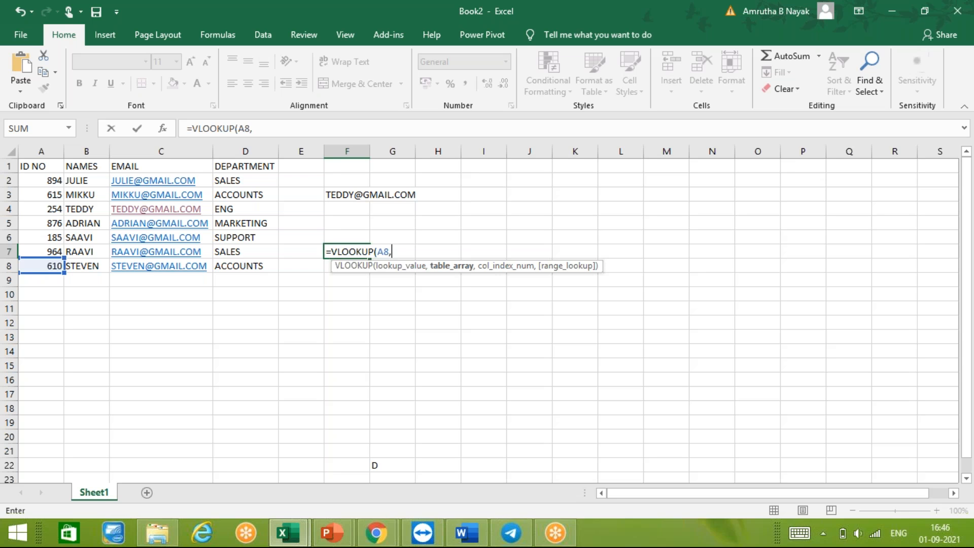
- Set the table range of the F7 lookup formula to A1:D8
{"action": "type", "text": "A"}
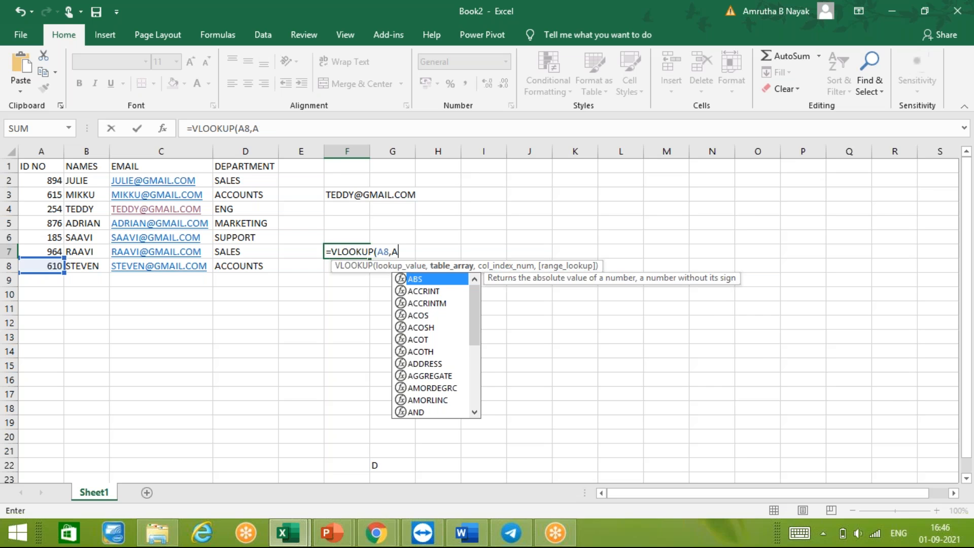
{"action": "type", "text": "1:A"}
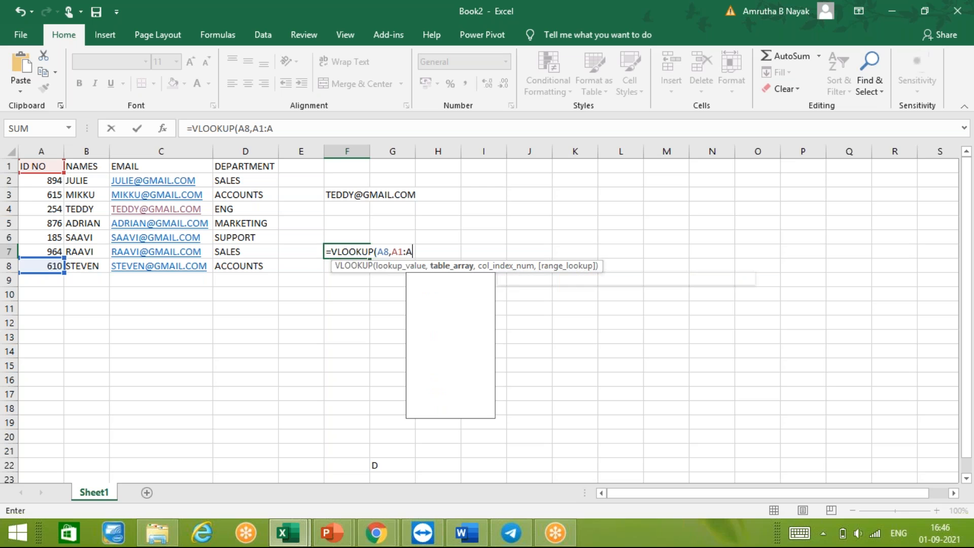
{"action": "type", "text": "8"}
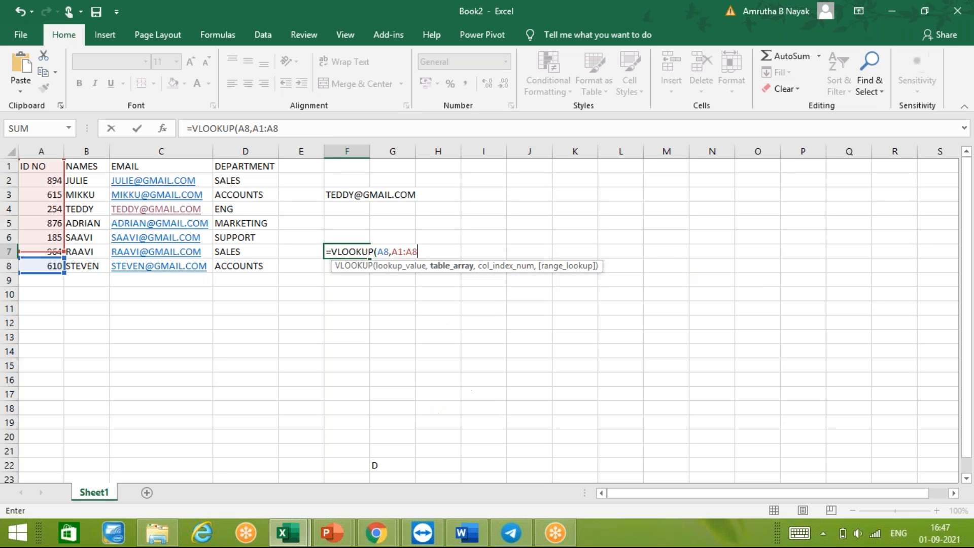
{"action": "key", "text": "BackSpace"}
{"action": "key", "text": "BackSpace"}
{"action": "type", "text": "D"}
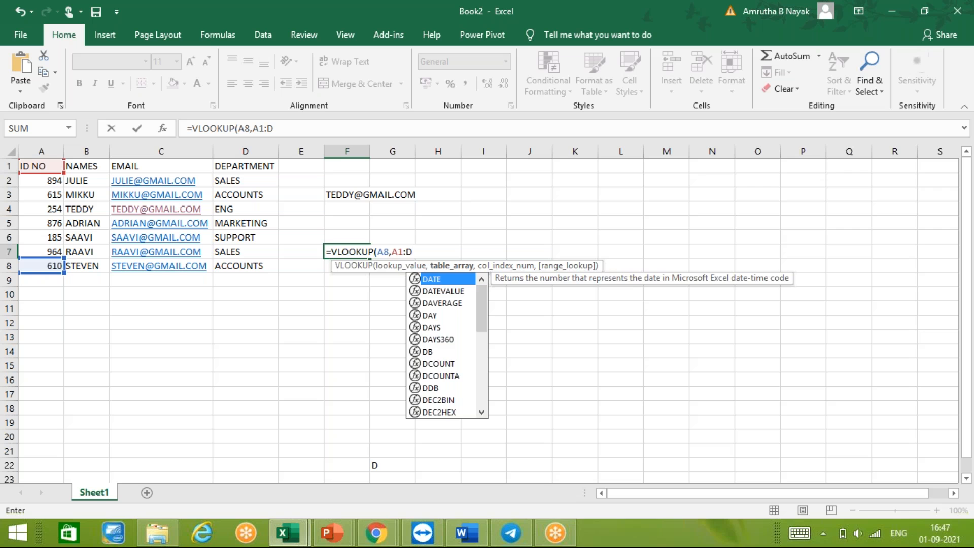
{"action": "type", "text": "8"}
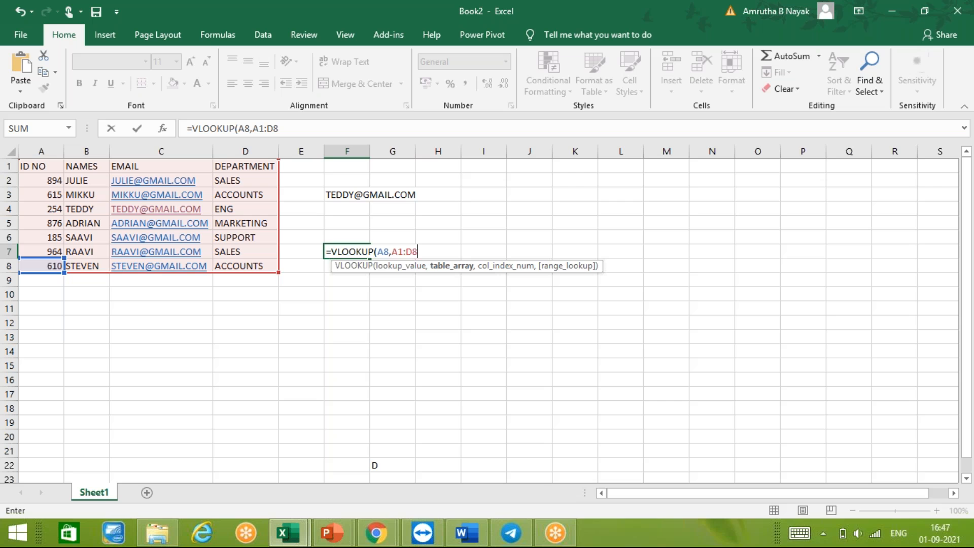
{"action": "type", "text": ","}
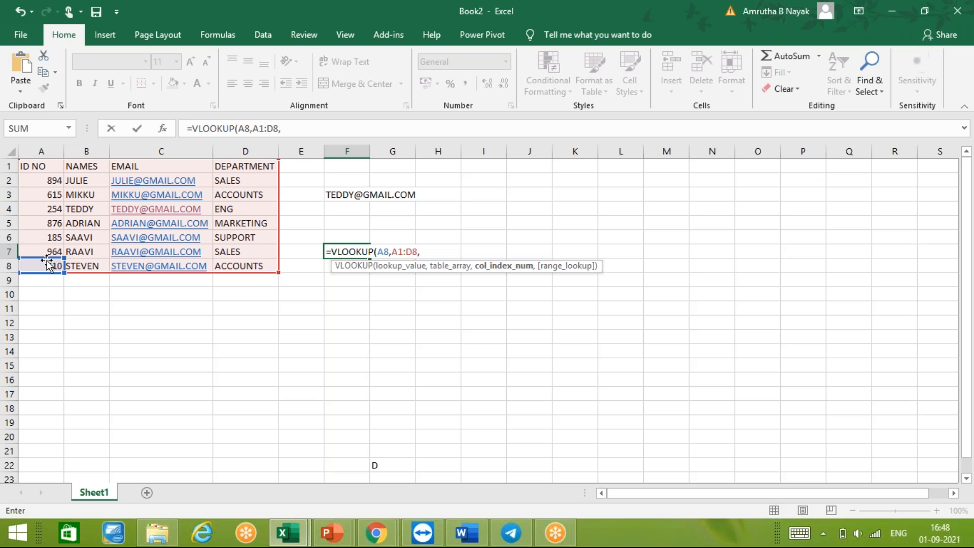
- Complete the F7 lookup formula with column index 4 for the department and 0 for an exact match
{"action": "type", "text": "4,"}
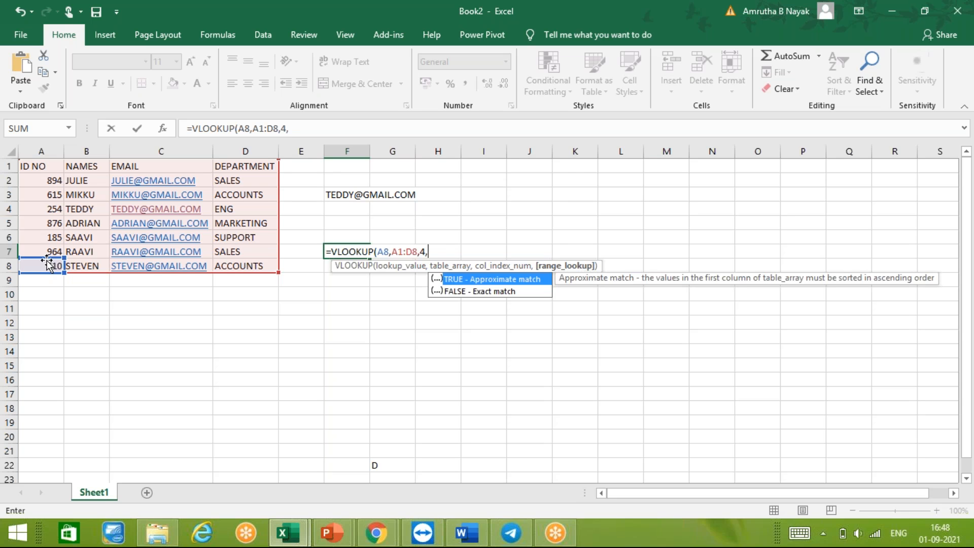
{"action": "type", "text": "0"}
{"action": "key", "text": "Return"}
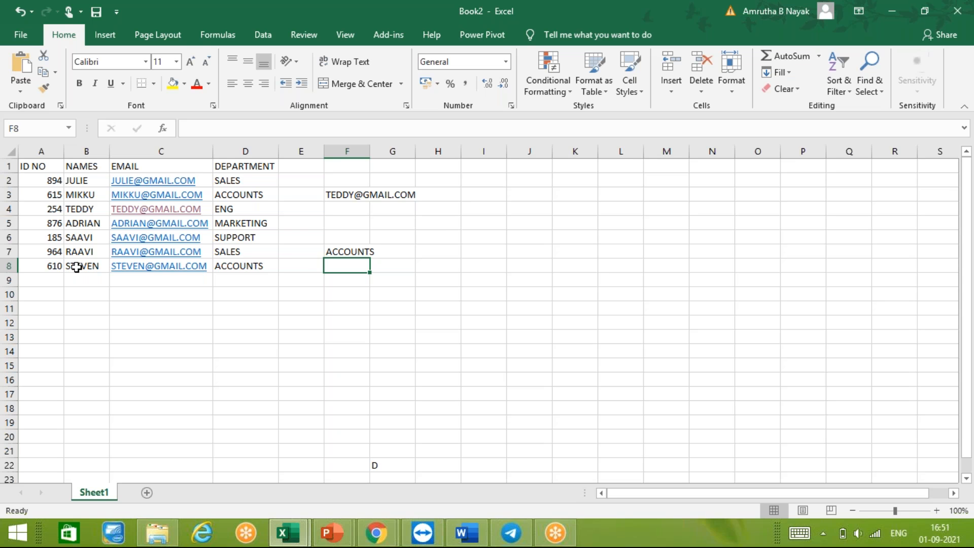
{"action": "left_click", "coordinate": [76, 267]}
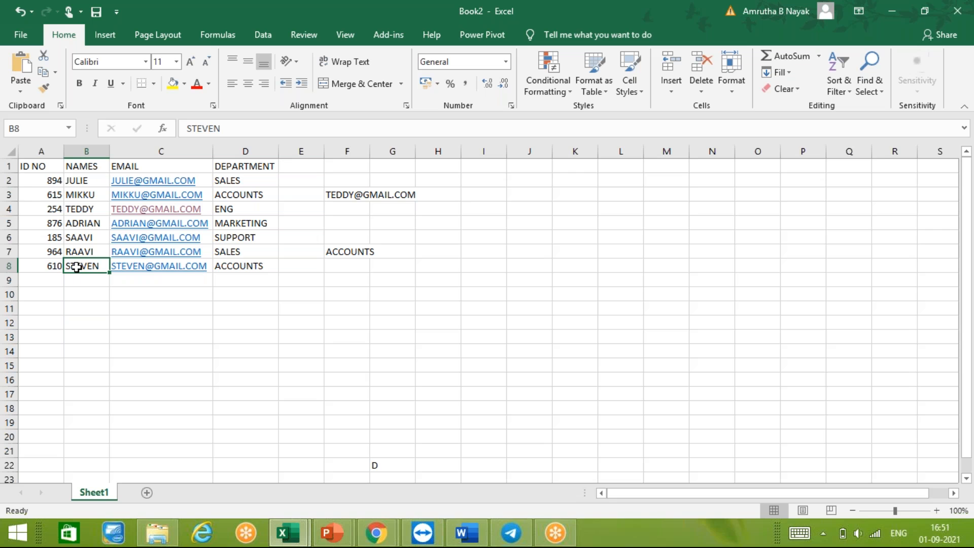
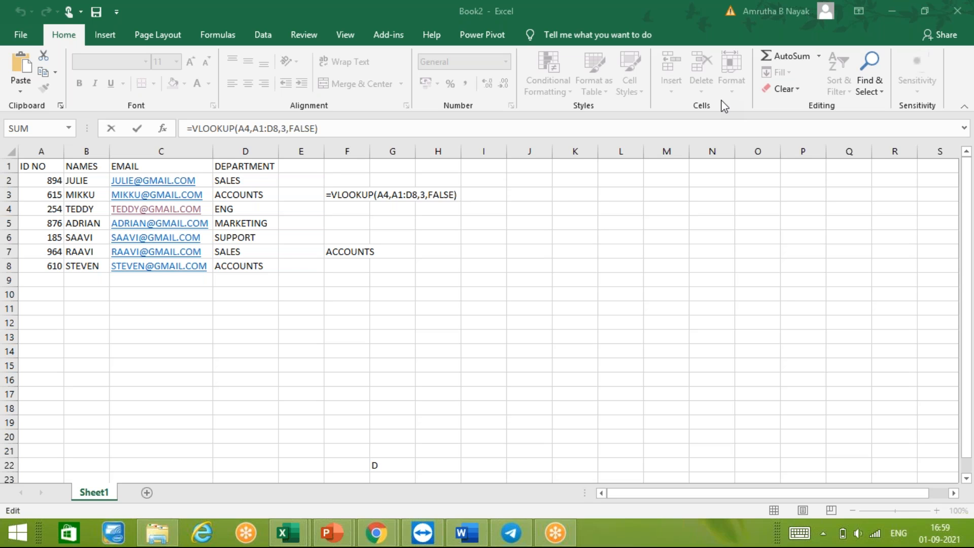
- Review the arguments of the VLOOKUP formula in cell F3 and close the cell's editing
{"action": "key", "text": "XF86AudioLowerVolume"}
{"action": "left_click", "coordinate": [350, 188]}
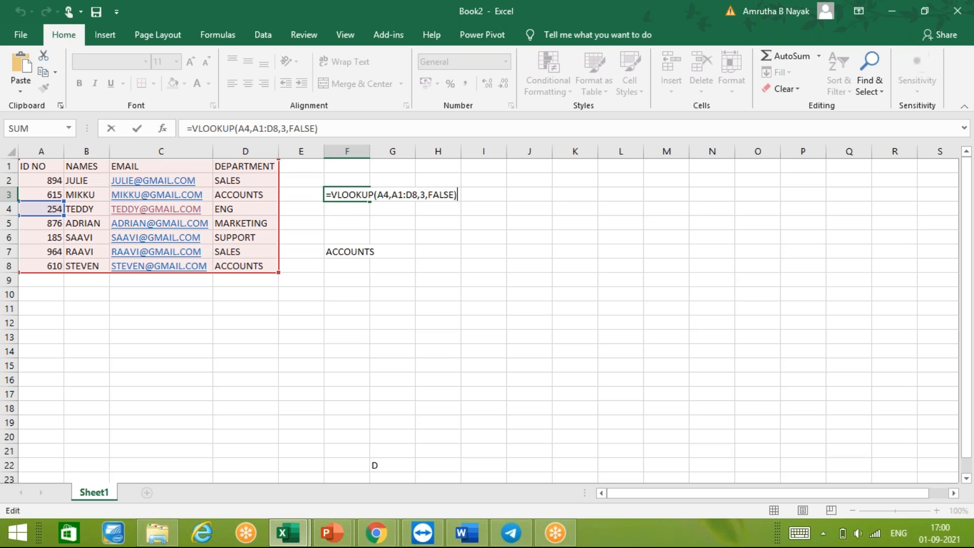
{"action": "key", "text": "Return"}
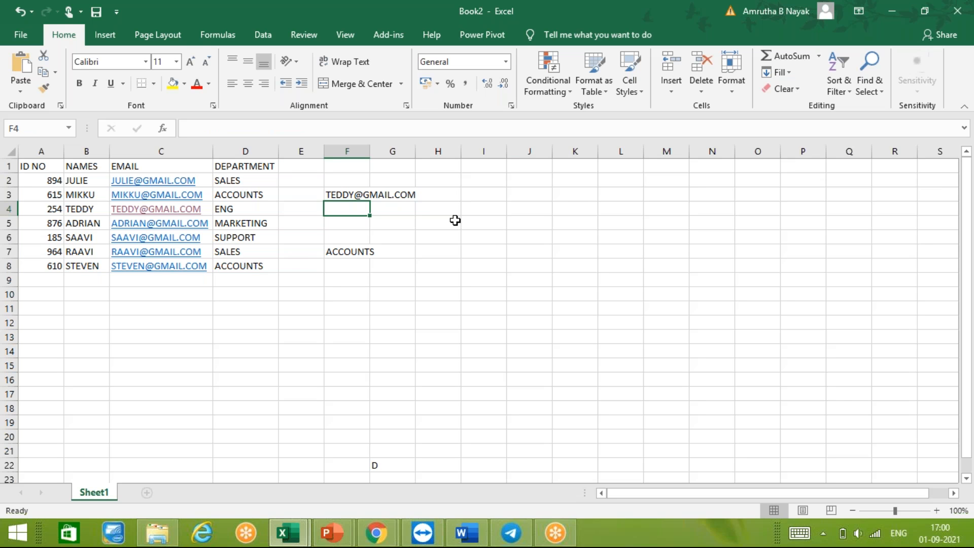
- Start an HLOOKUP formula in cell F10
{"action": "key", "text": "Down"}
{"action": "key", "text": "Down"}
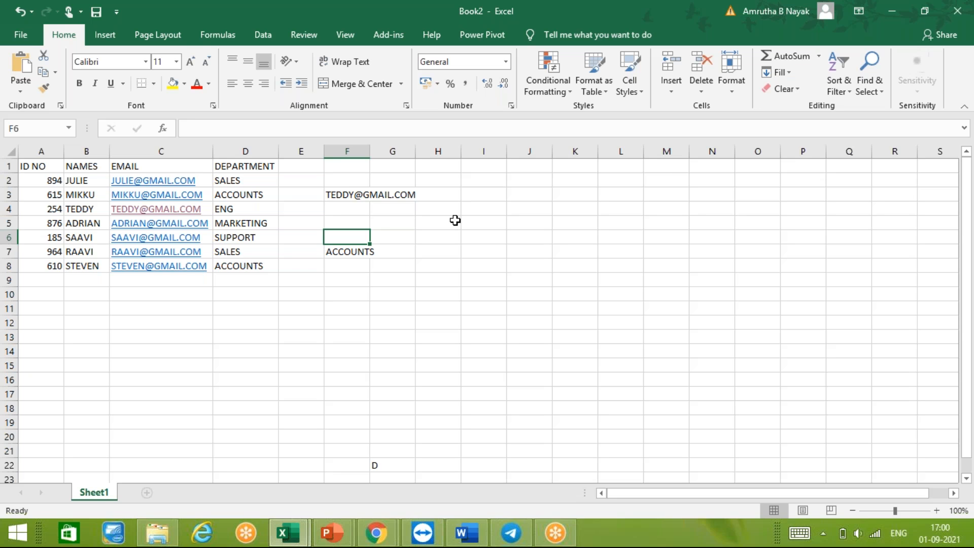
{"action": "key", "text": "Down"}
{"action": "key", "text": "Down"}
{"action": "key", "text": "Down"}
{"action": "key", "text": "Down"}
{"action": "type", "text": "=H"}
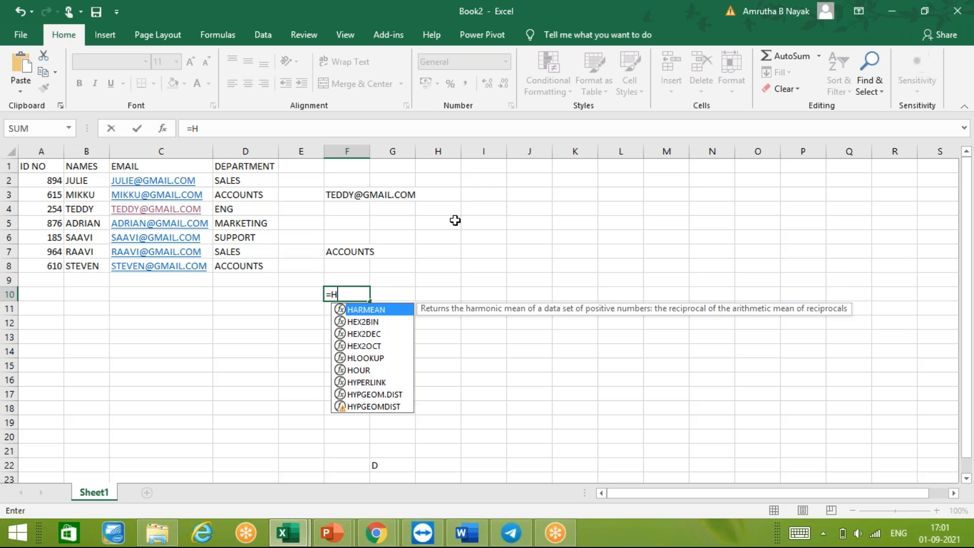
{"action": "type", "text": "LOOKU"}
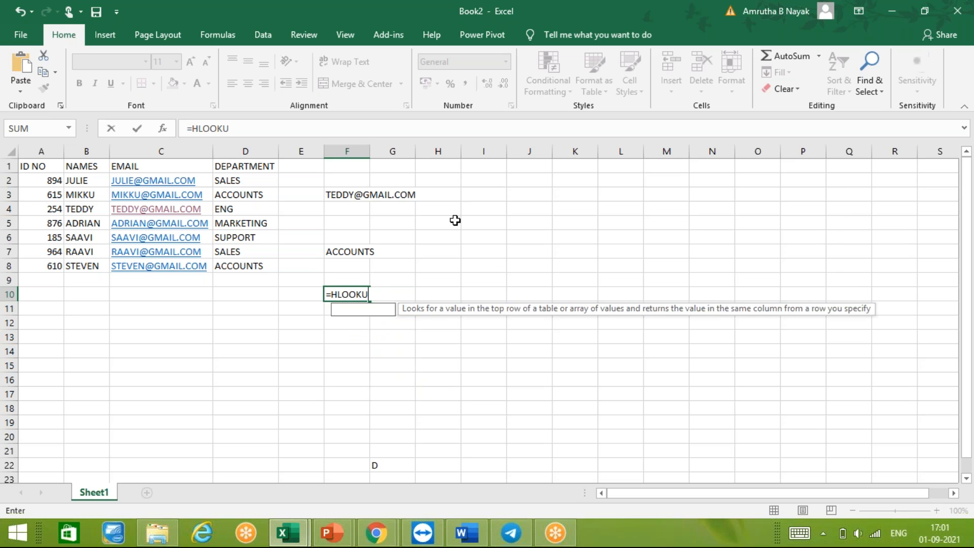
{"action": "type", "text": "P("}
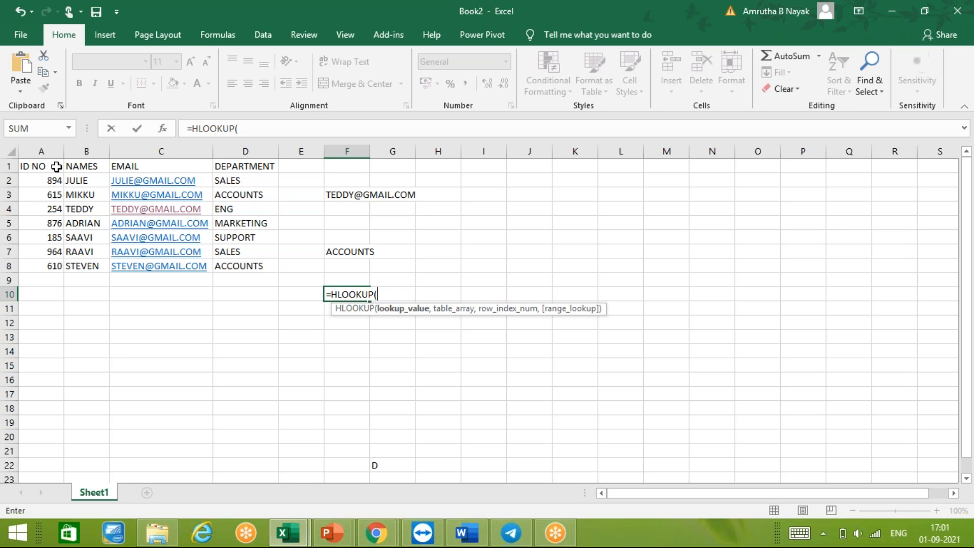
{"action": "left_click", "coordinate": [95, 266]}
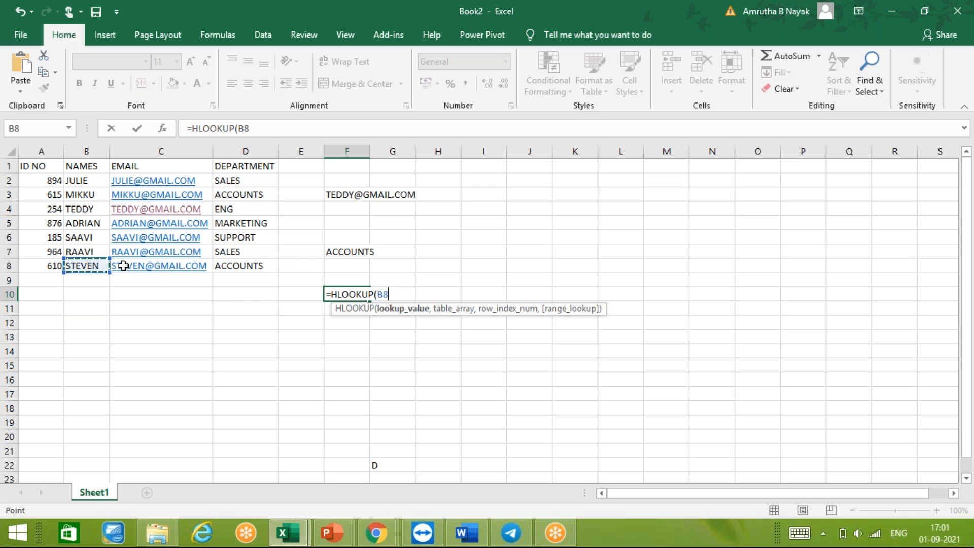
{"action": "key", "text": "BackSpace"}
{"action": "key", "text": "BackSpace"}
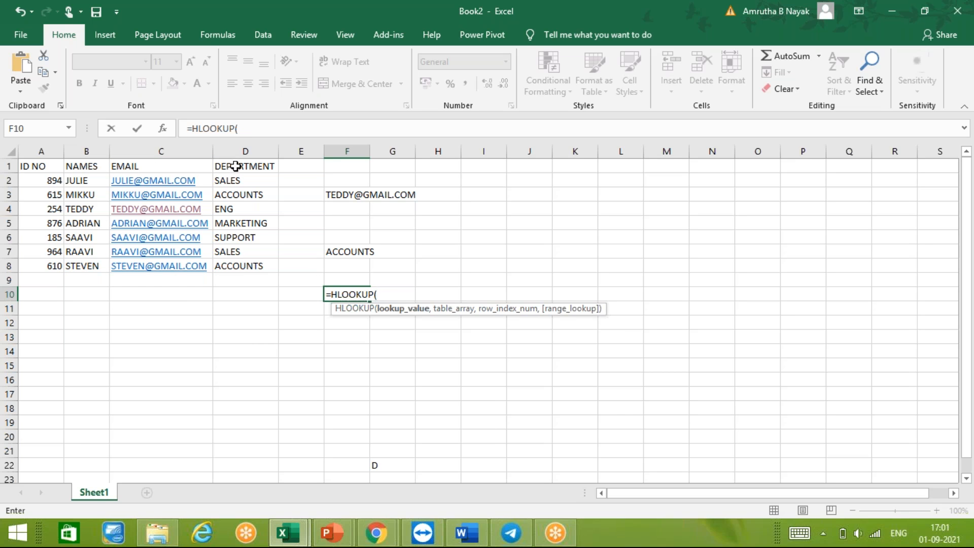
- Set the F10 HLOOKUP's lookup value to the DEPARTMENT header in D1 and its table range to A1:D8
{"action": "left_click", "coordinate": [235, 166]}
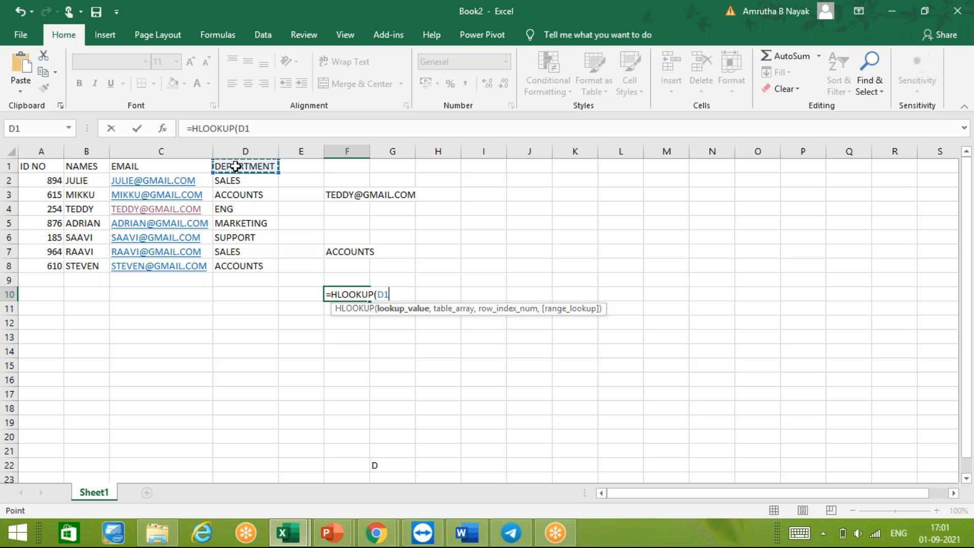
{"action": "type", "text": ","}
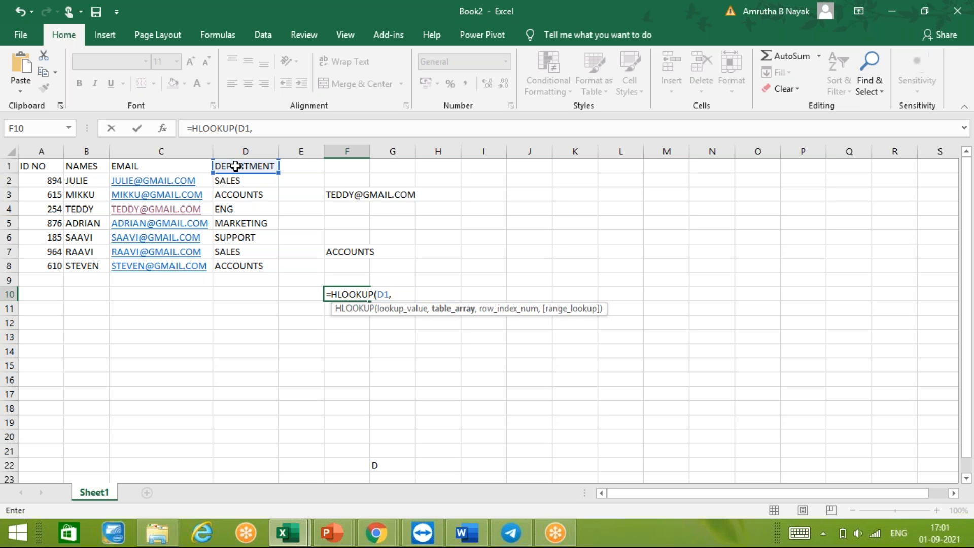
{"action": "type", "text": "A1"}
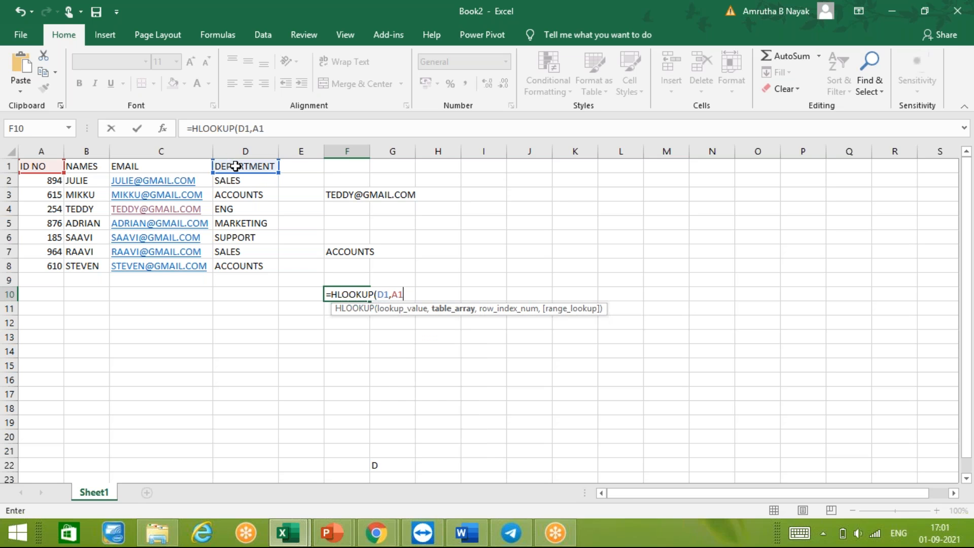
{"action": "type", "text": ":D"}
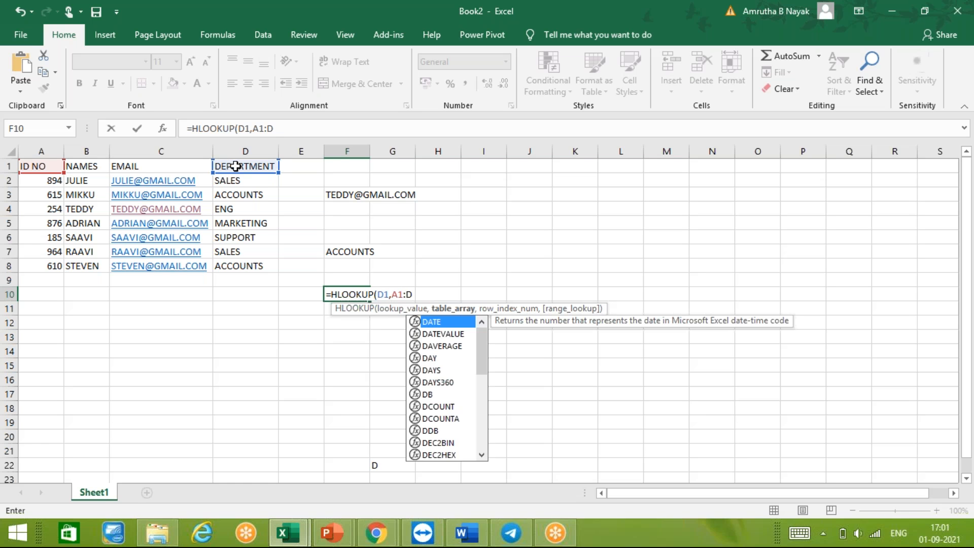
{"action": "type", "text": "8,"}
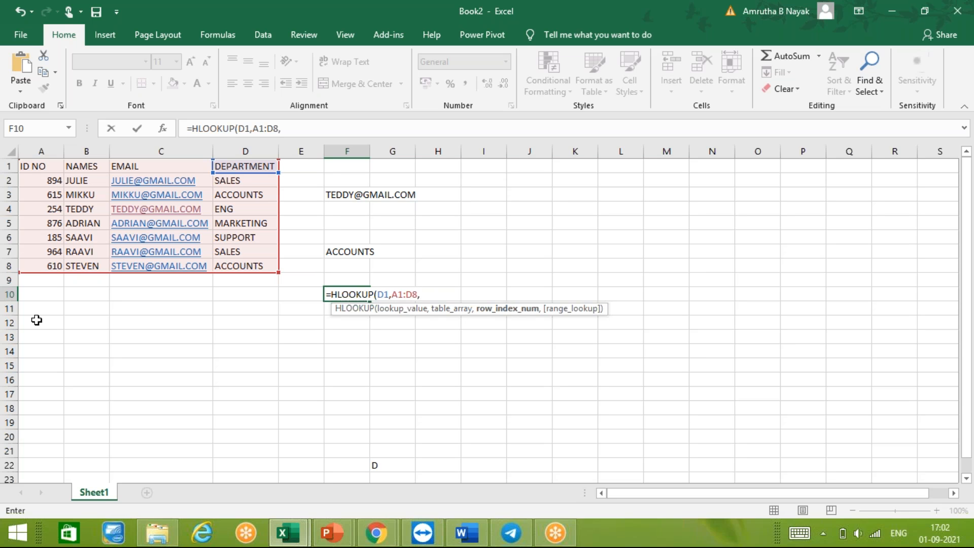
- Complete the F10 HLOOKUP formula with row index 5 and FALSE for an exact match
{"action": "type", "text": "5,FALSE"}
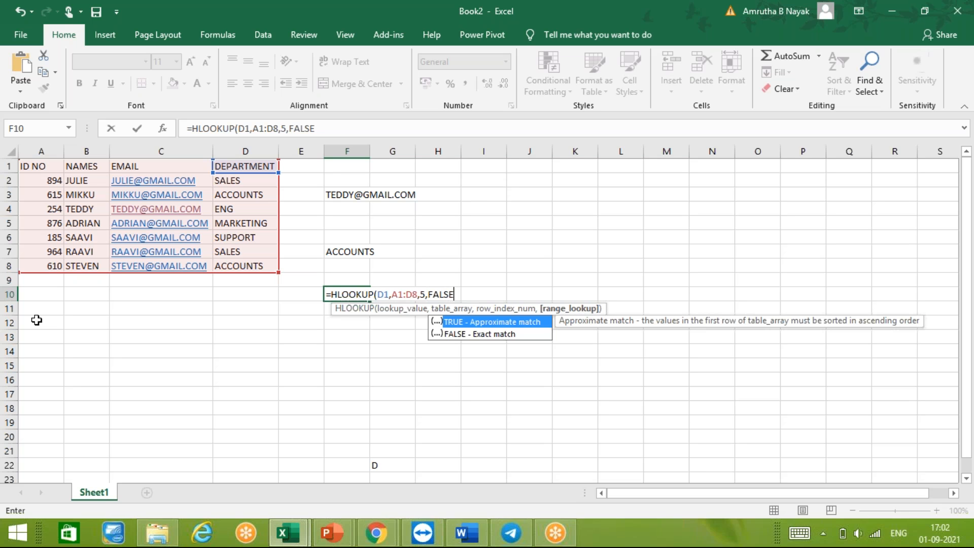
{"action": "type", "text": ")"}
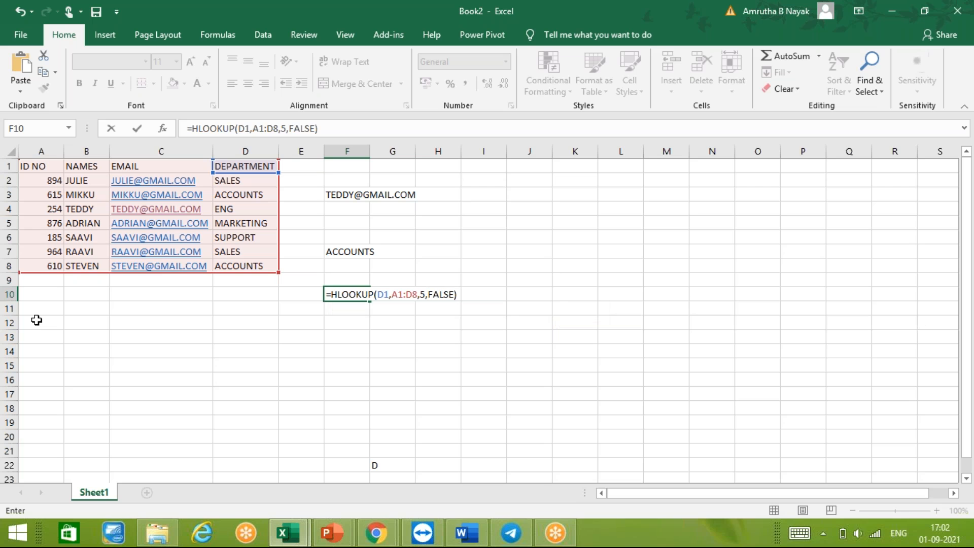
{"action": "key", "text": "Return"}
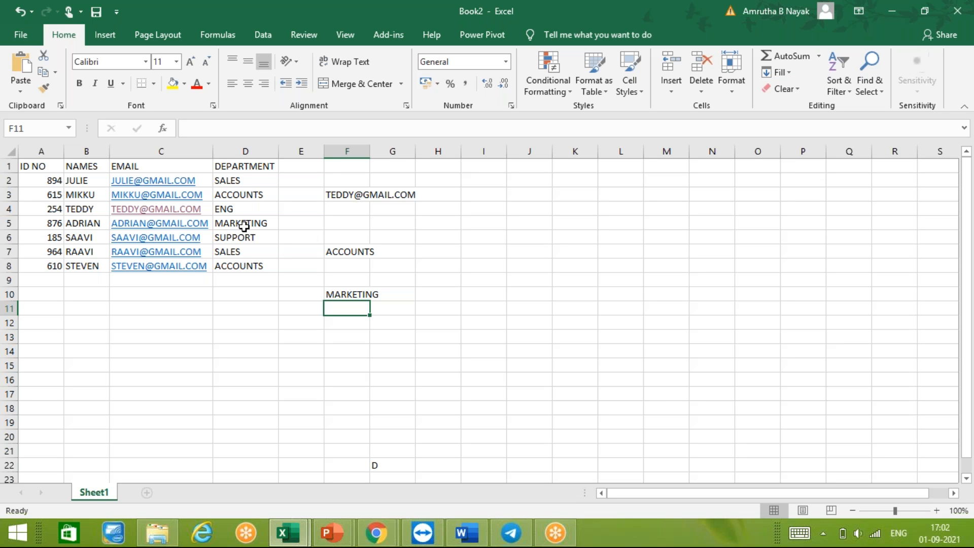
- Start a second HLOOKUP formula in cell F12 with the EMAIL header in C1 as the lookup value
{"action": "key", "text": "Down"}
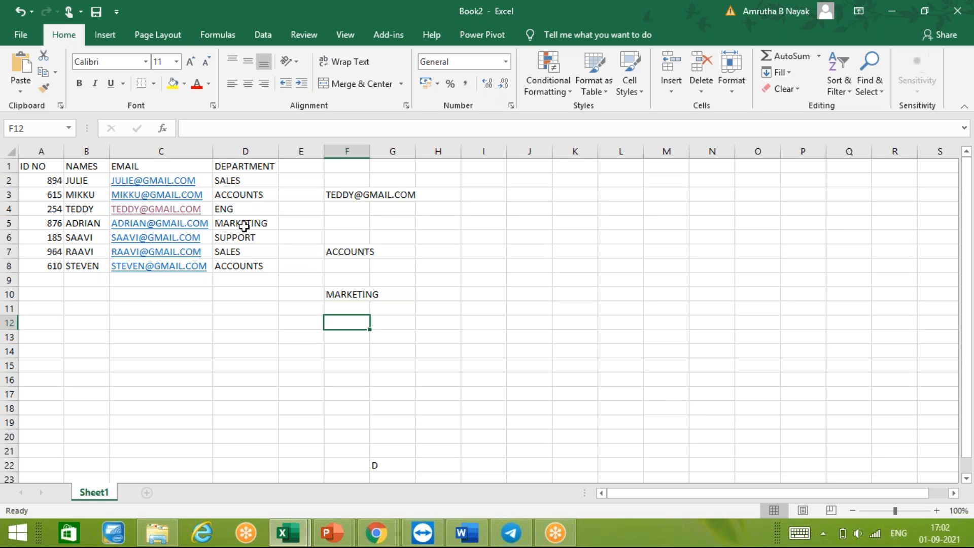
{"action": "type", "text": "=HLOOKUP("}
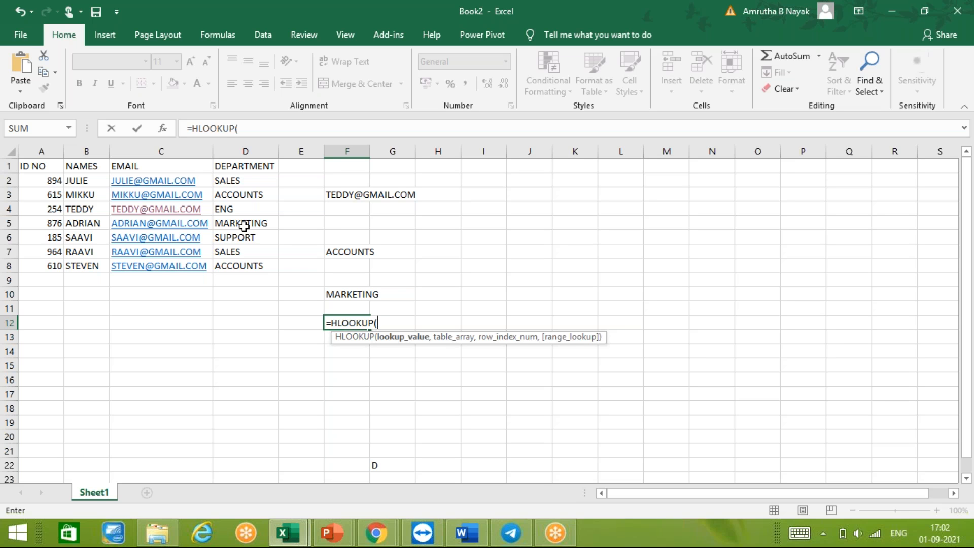
{"action": "type", "text": "C1,"}
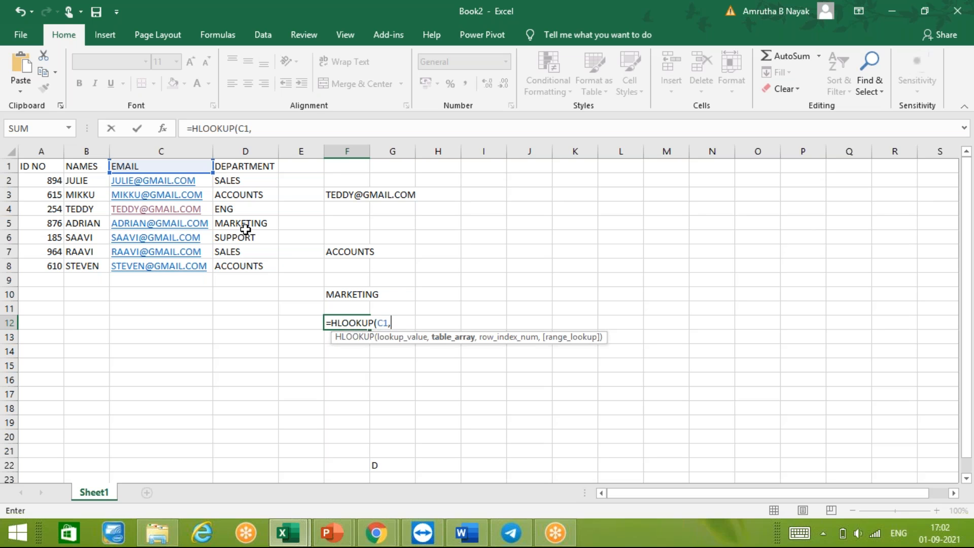
- Set the table range of the F12 HLOOKUP formula to A1:D8
{"action": "type", "text": "A1:A"}
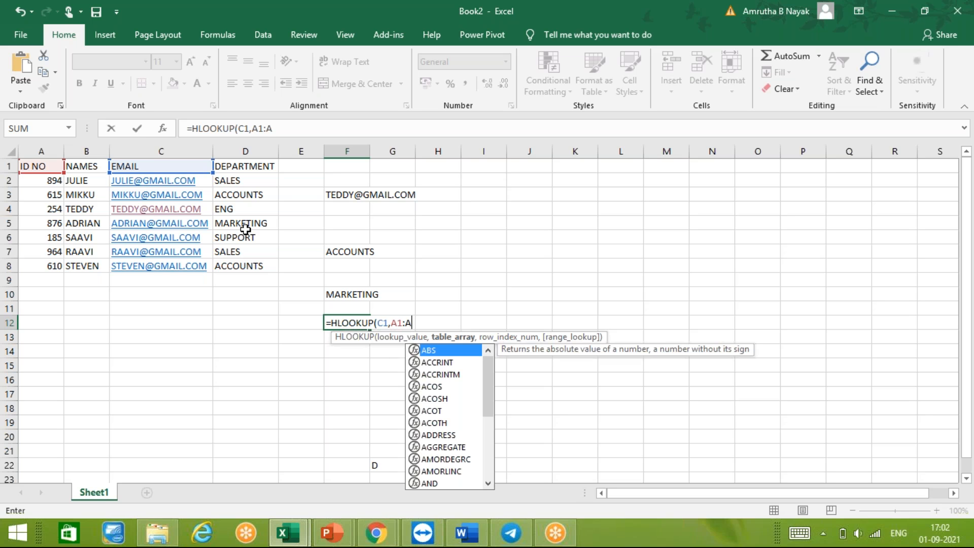
{"action": "key", "text": "BackSpace"}
{"action": "key", "text": "BackSpace"}
{"action": "type", "text": "D8"}
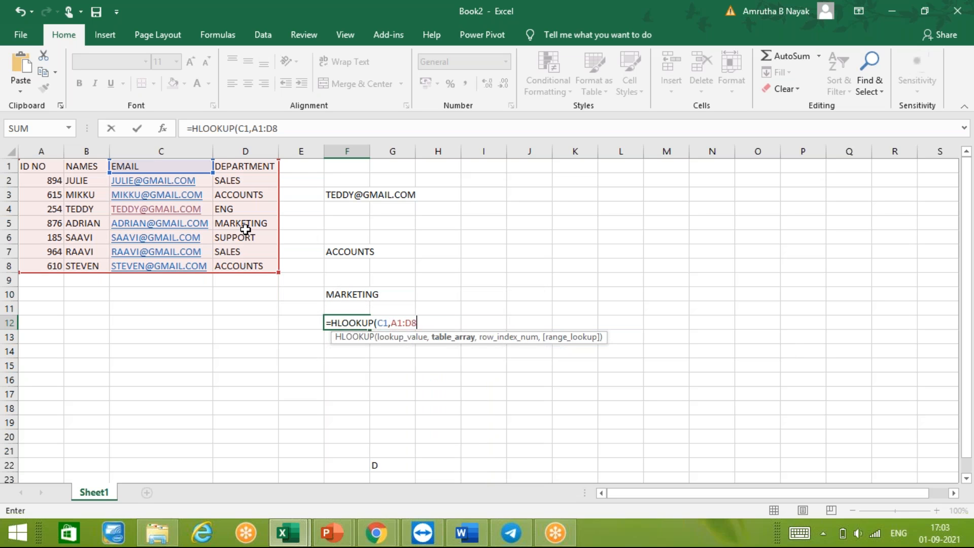
{"action": "type", "text": ","}
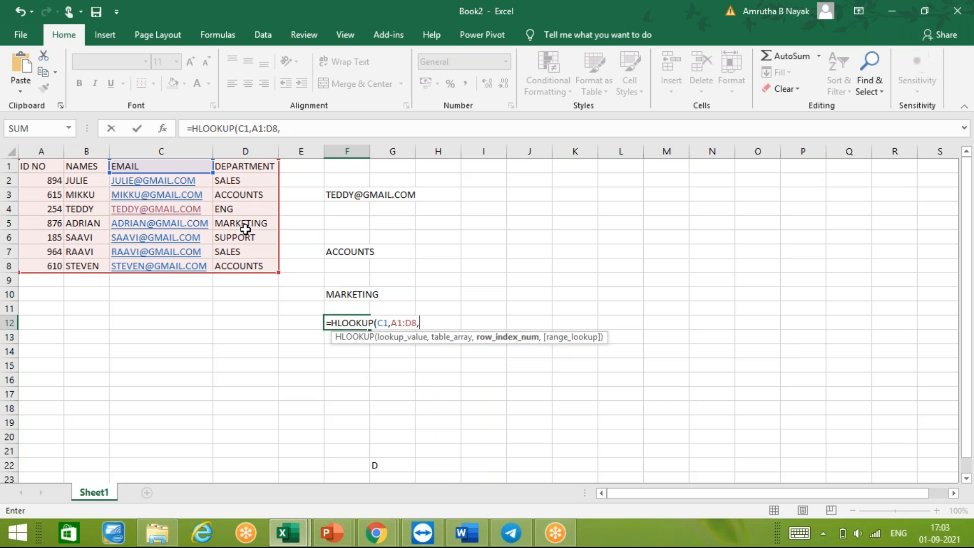
{"action": "type", "text": "8,0"}
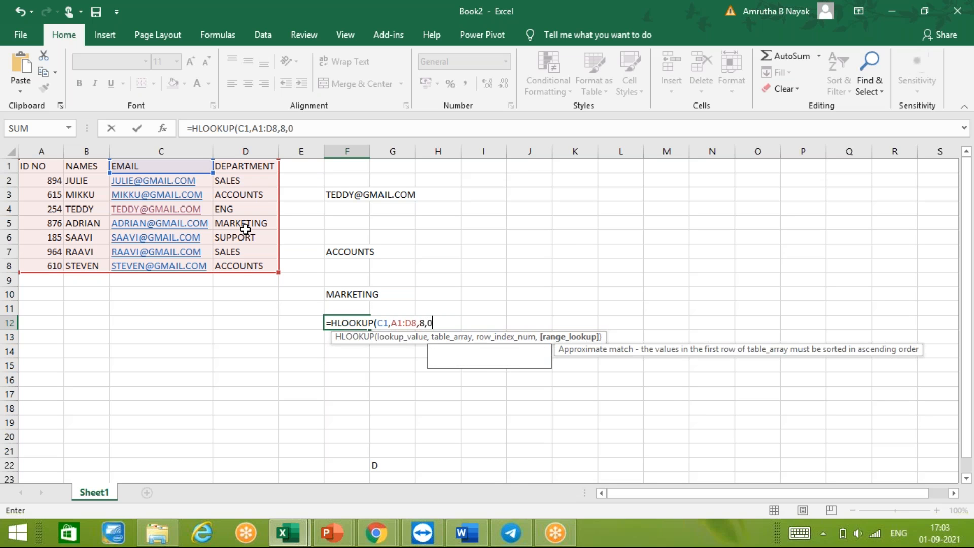
- Complete the F12 HLOOKUP formula with row index 8 and 0 for an exact match
{"action": "key", "text": "Return"}
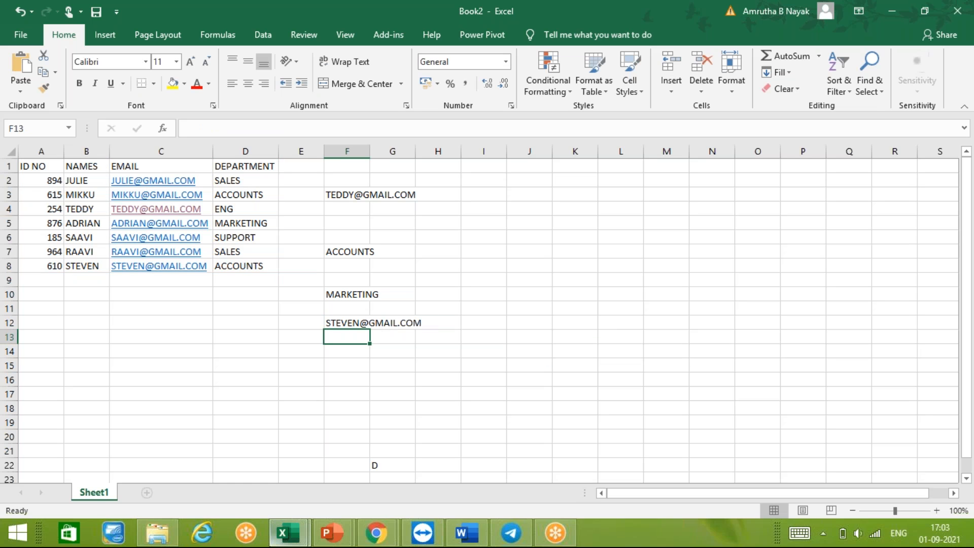
- Change the match type of the HLOOKUP formula in F10 to TRUE for an approximate match
{"action": "mouse_move", "coordinate": [283, 533]}
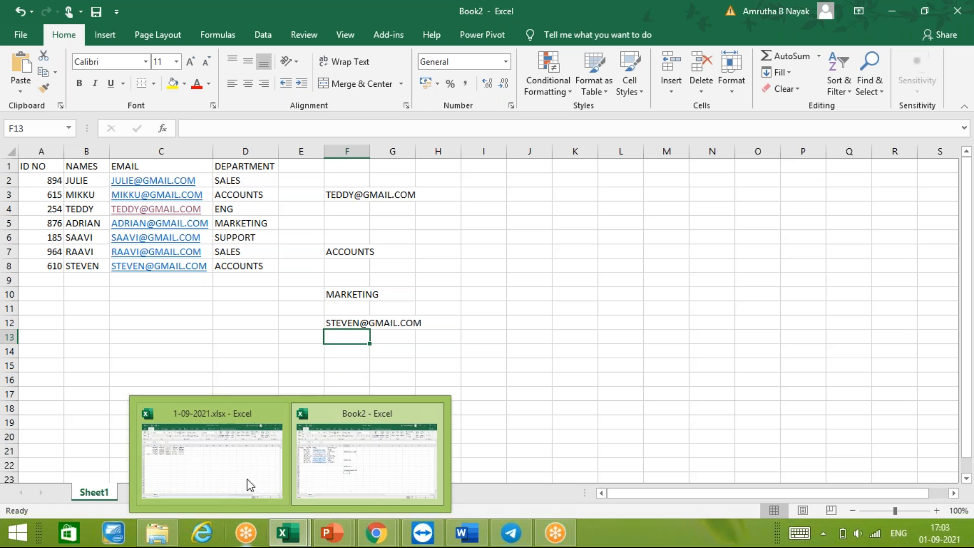
{"action": "left_click", "coordinate": [340, 300]}
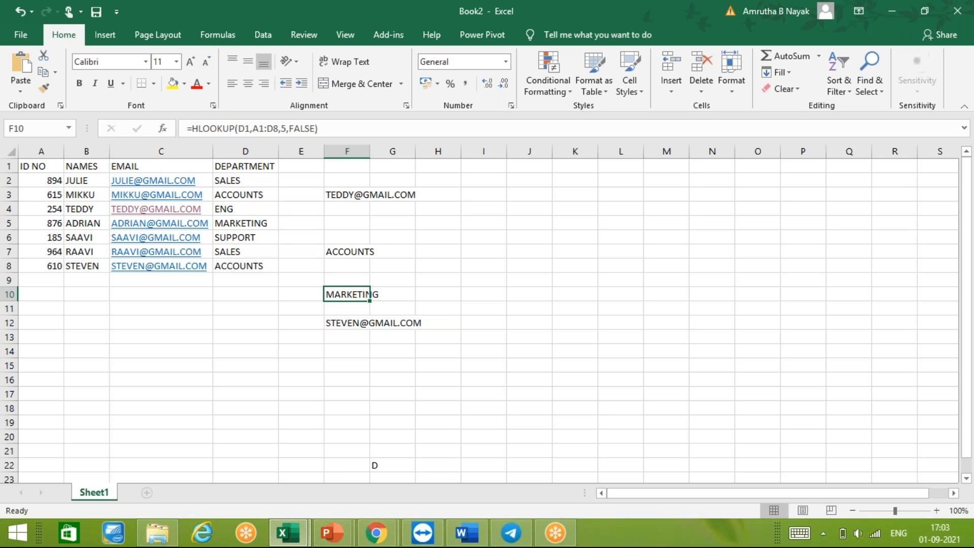
{"action": "key", "text": "F2"}
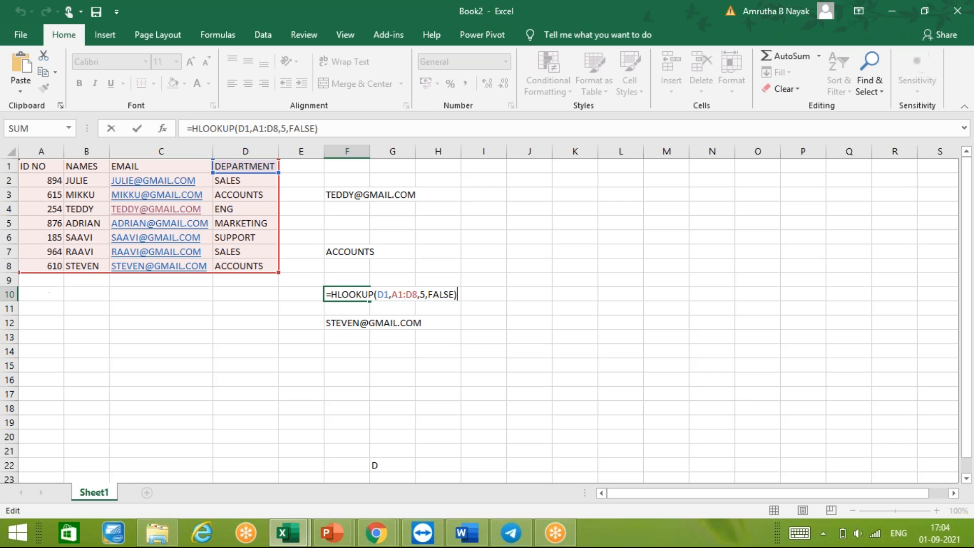
{"action": "key", "text": "BackSpace"}
{"action": "key", "text": "BackSpace"}
{"action": "key", "text": "BackSpace"}
{"action": "key", "text": "BackSpace"}
{"action": "key", "text": "BackSpace"}
{"action": "key", "text": "BackSpace"}
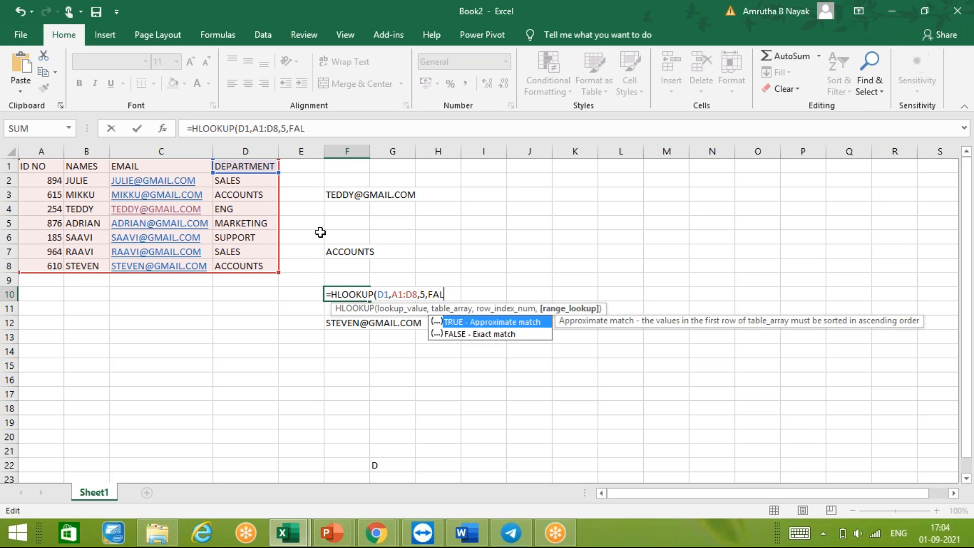
{"action": "type", "text": "TRUE"}
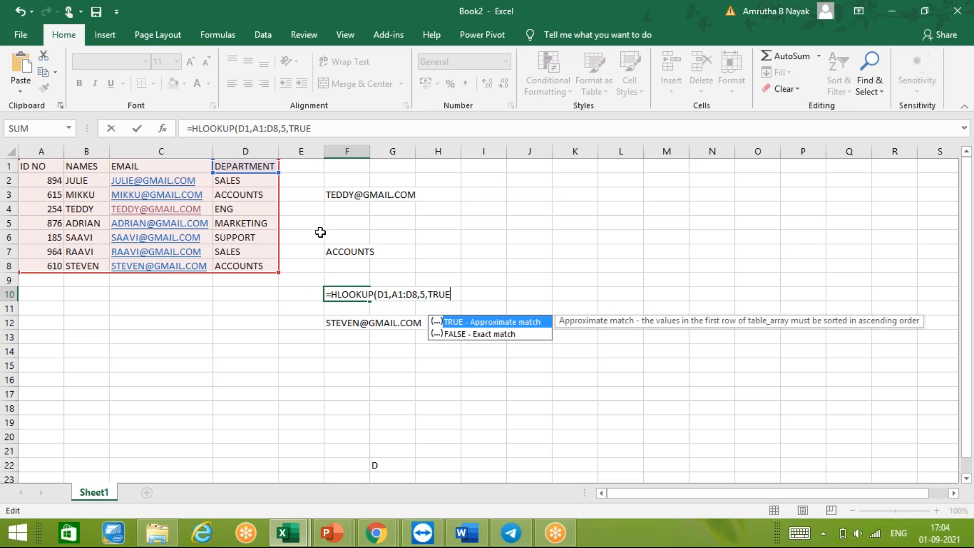
{"action": "key", "text": "Return"}
{"action": "key", "text": "Up"}
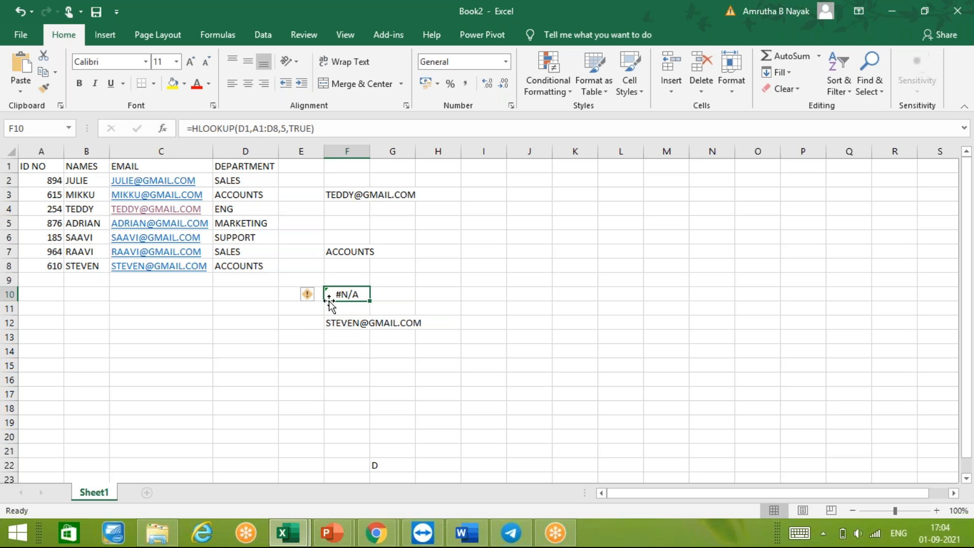
- View the error options for cell F10 and set its HLOOKUP match type to 0 for an exact match
{"action": "left_click", "coordinate": [308, 296]}
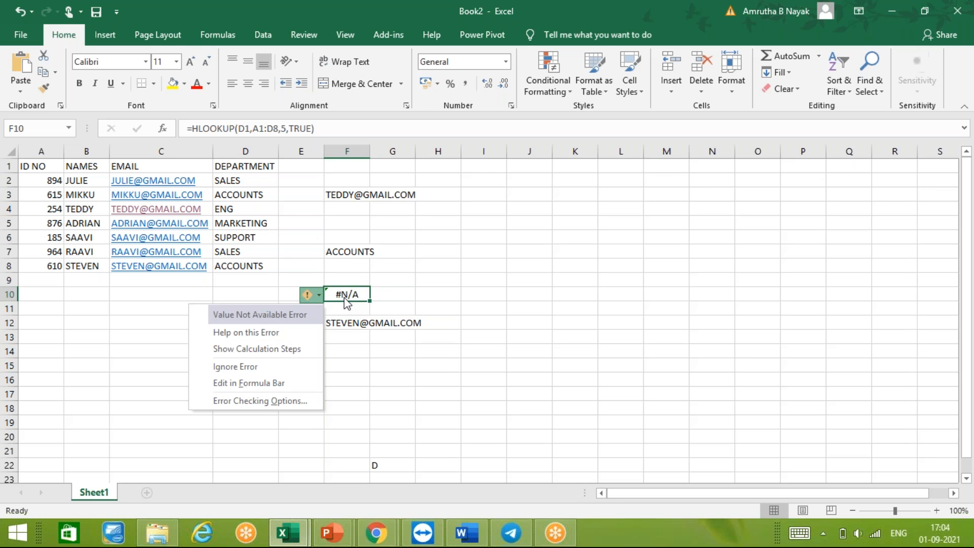
{"action": "left_click", "coordinate": [313, 132]}
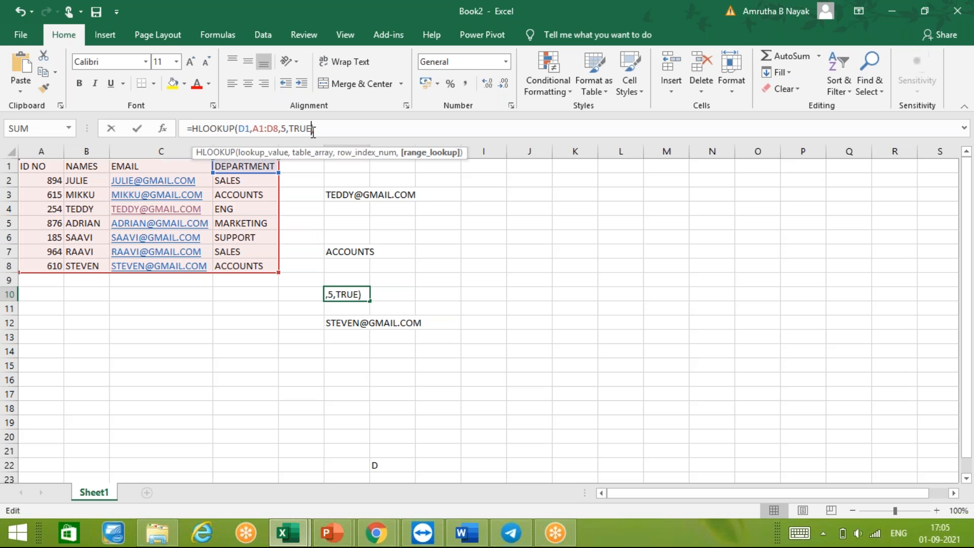
{"action": "key", "text": "BackSpace"}
{"action": "key", "text": "BackSpace"}
{"action": "key", "text": "BackSpace"}
{"action": "key", "text": "BackSpace"}
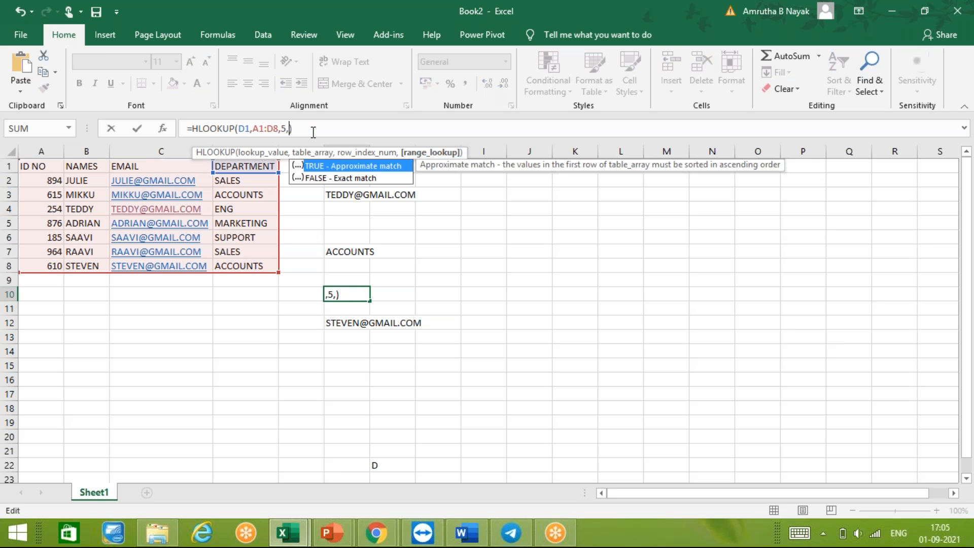
{"action": "type", "text": "0"}
{"action": "key", "text": "Return"}
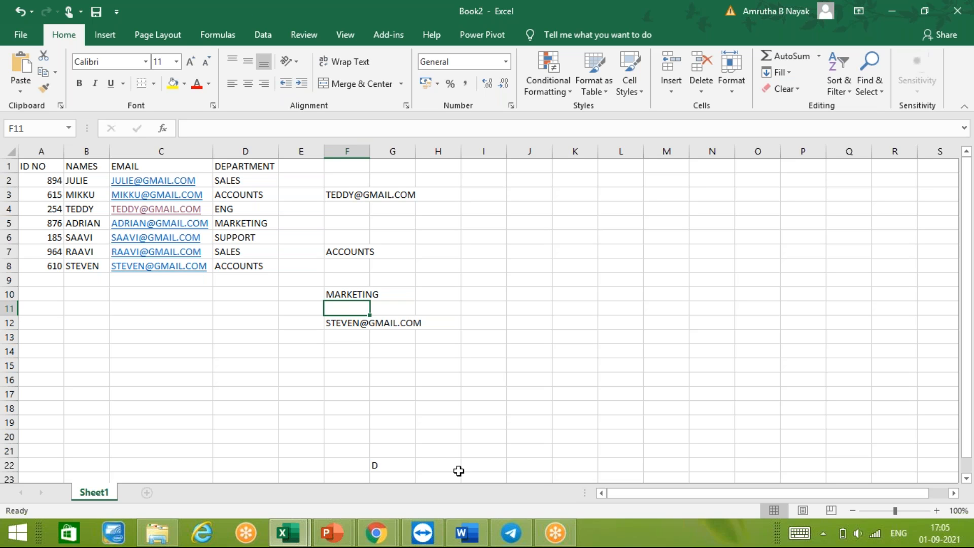
{"action": "left_click", "coordinate": [448, 382]}
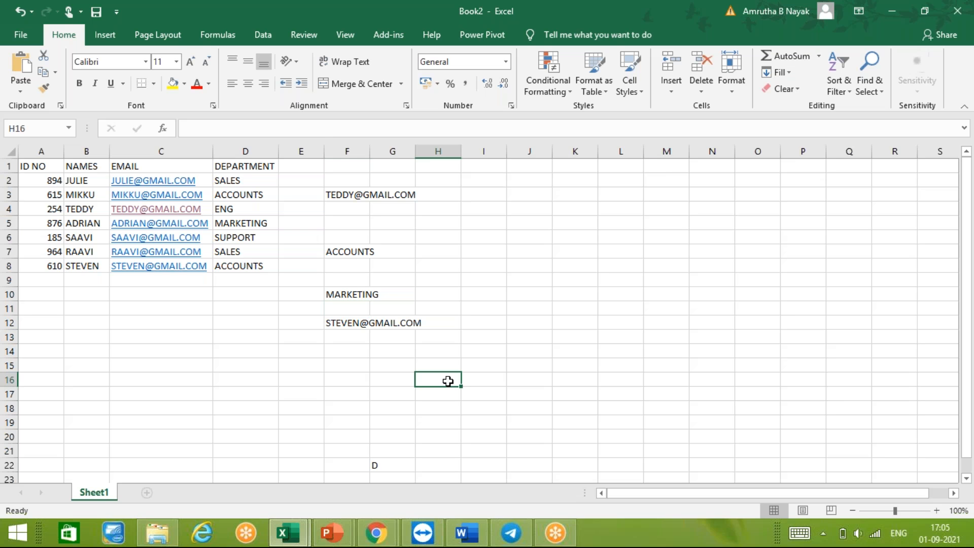
{"action": "type", "text": "=HLOOK"}
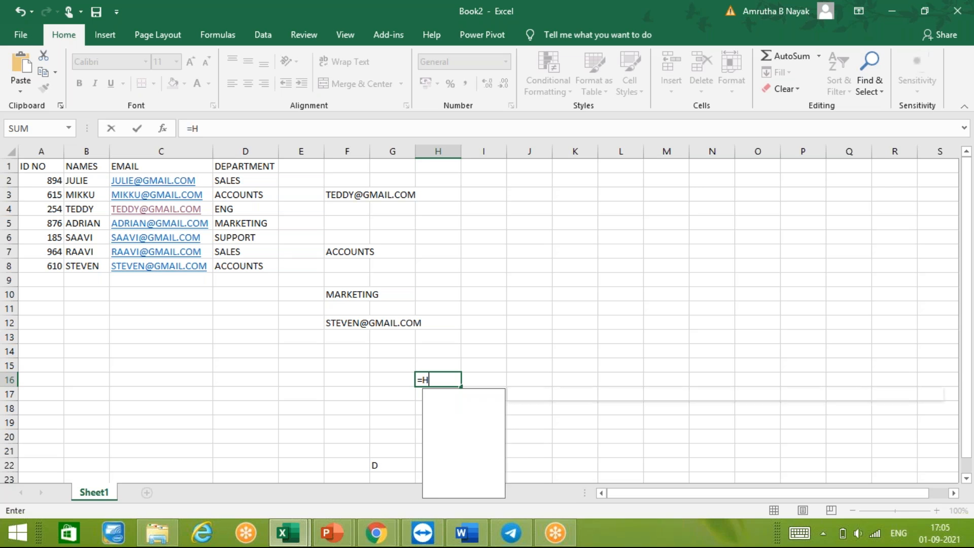
{"action": "key", "text": "Return"}
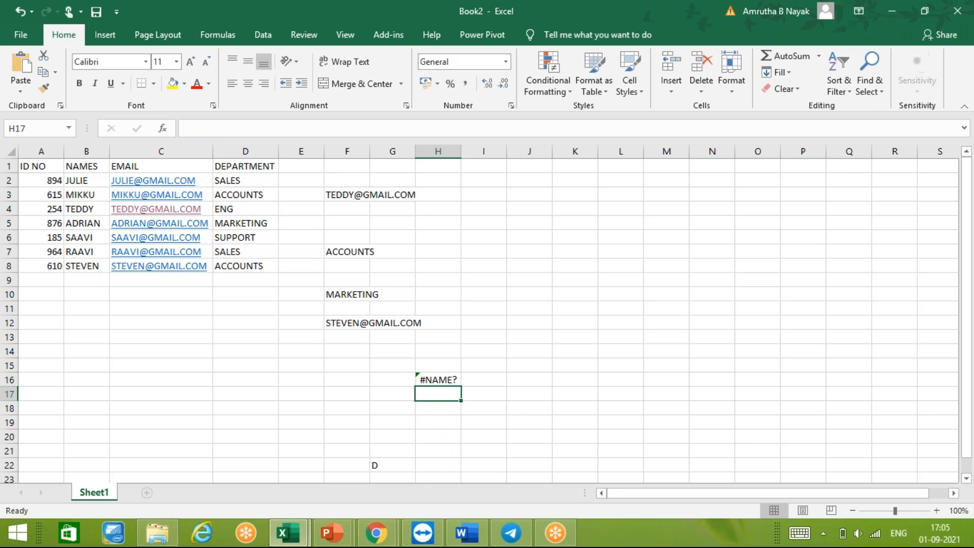
{"action": "left_click", "coordinate": [448, 381]}
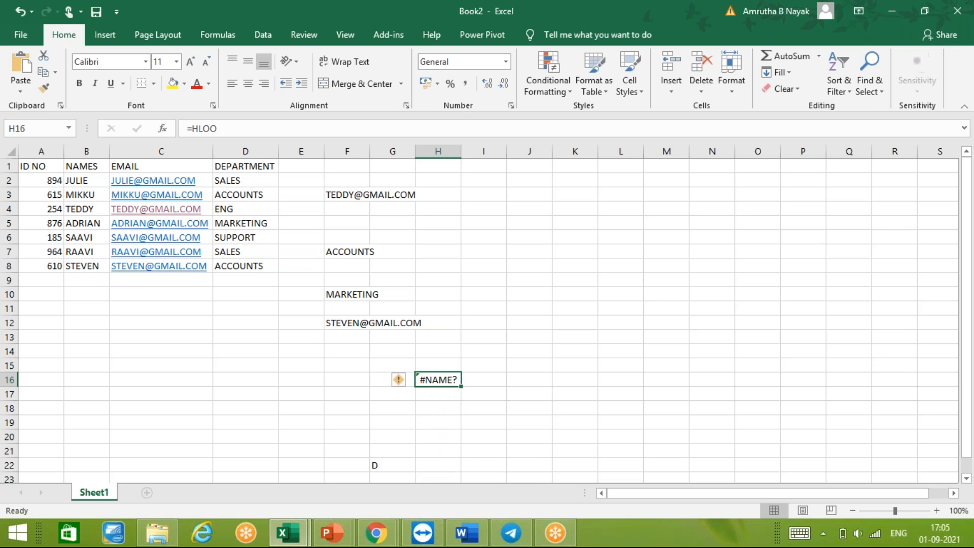
{"action": "key", "text": "BackSpace"}
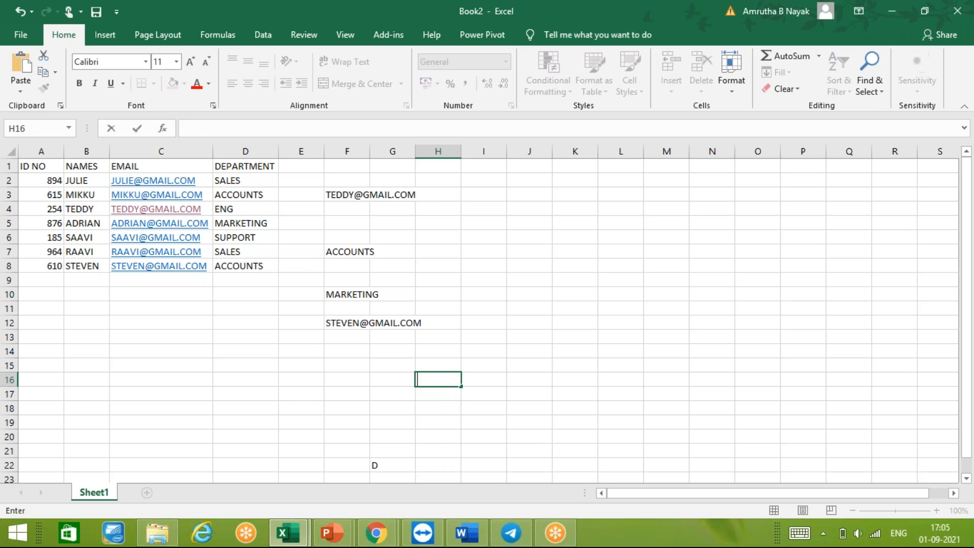
{"action": "type", "text": "="}
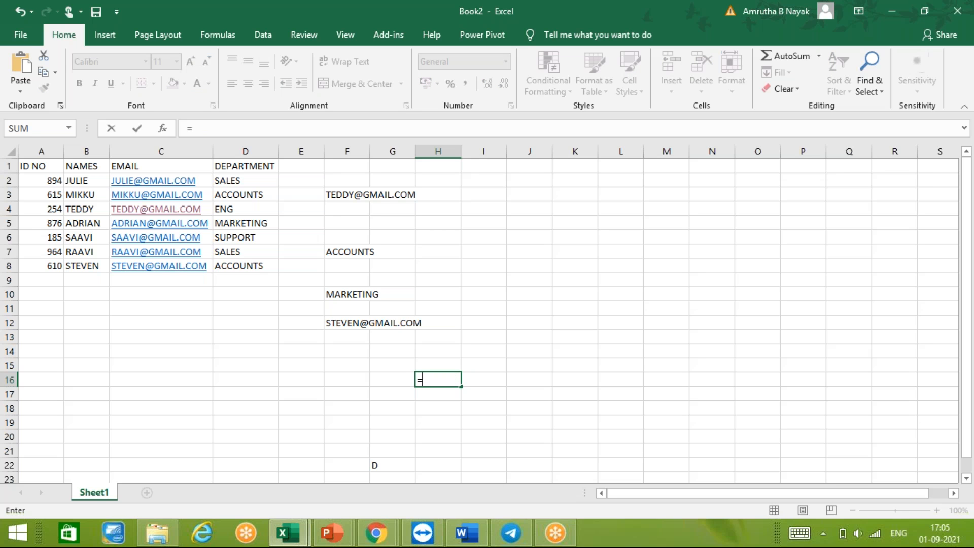
{"action": "type", "text": "HLOO"}
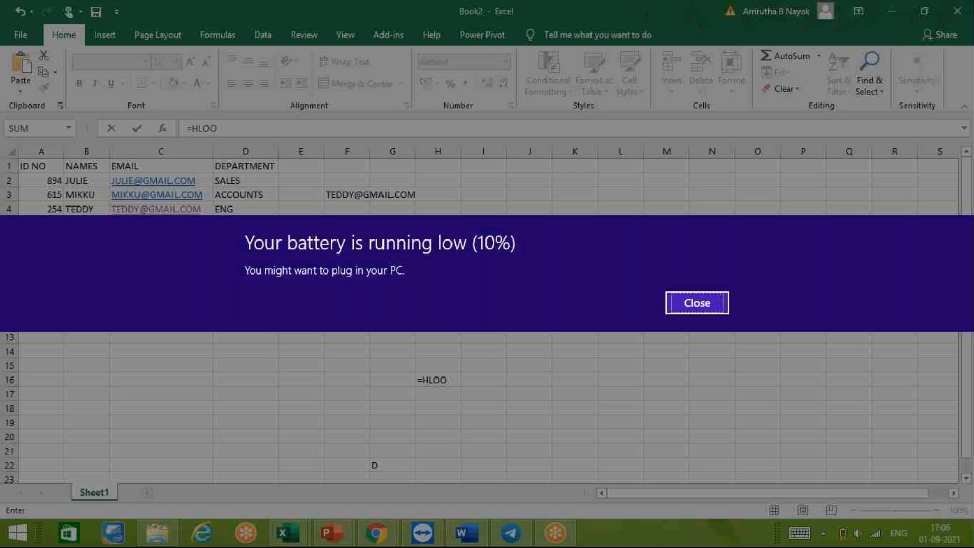
{"action": "left_click", "coordinate": [703, 307]}
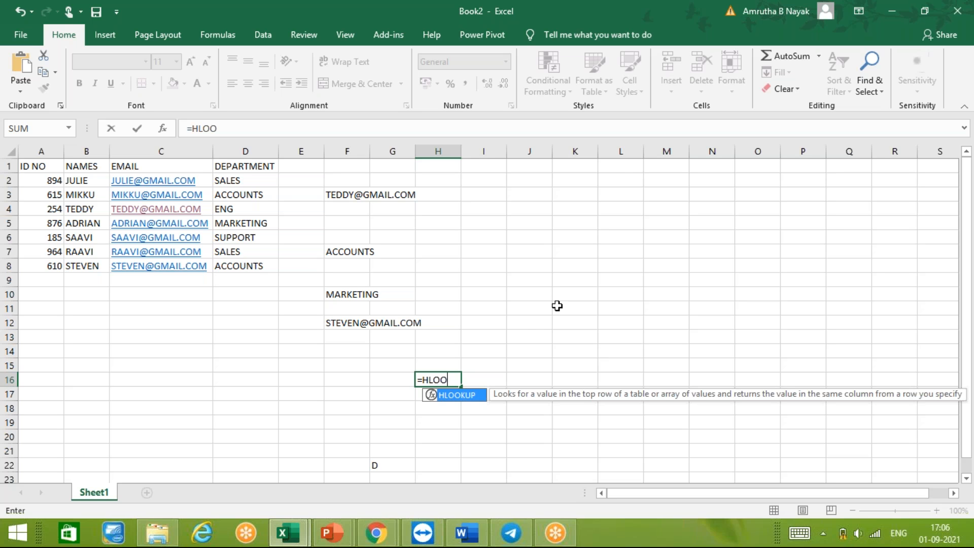
{"action": "left_click", "coordinate": [532, 328]}
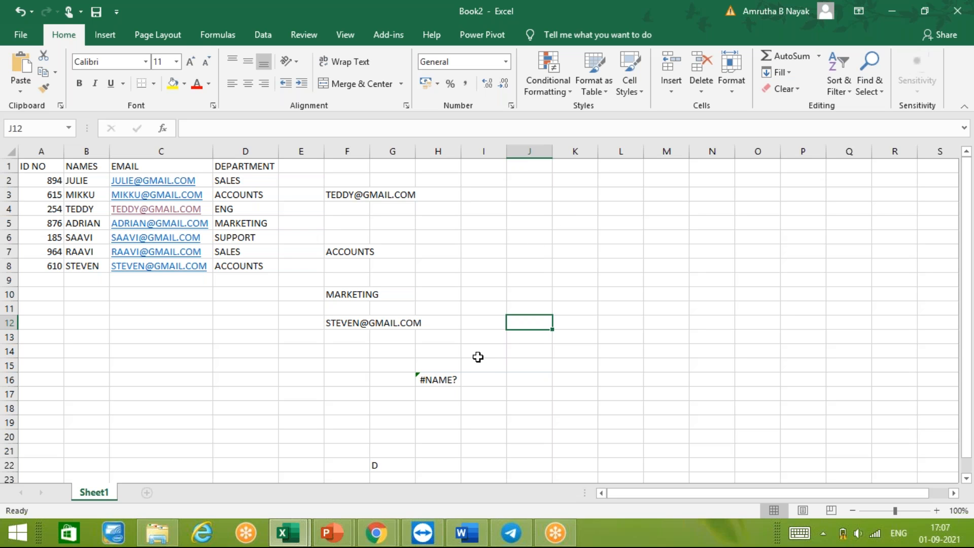
{"action": "left_click", "coordinate": [443, 384]}
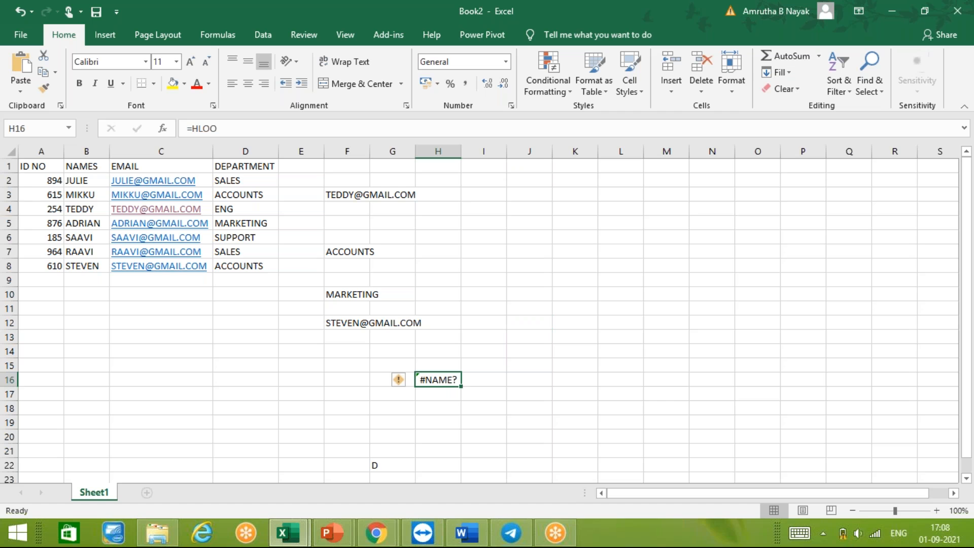
{"action": "type", "text": "="}
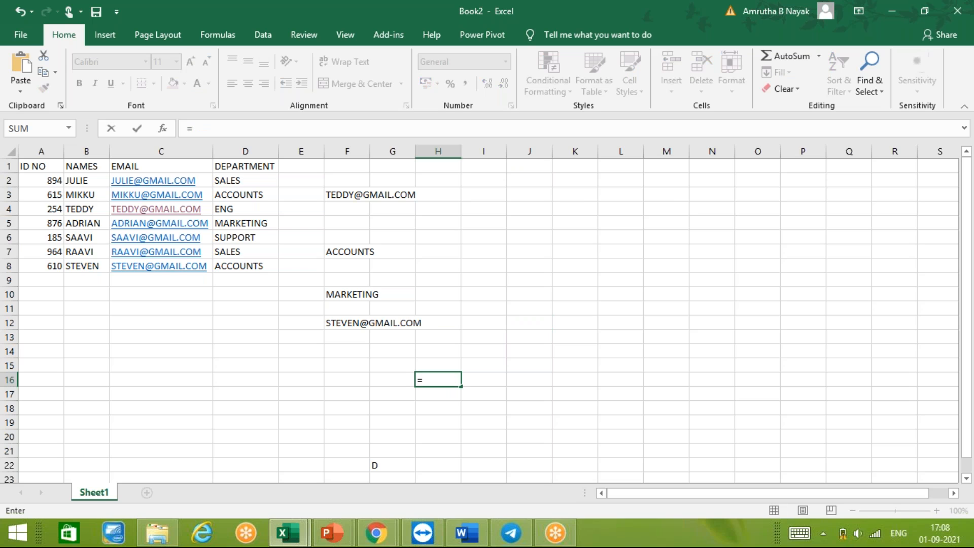
{"action": "type", "text": "HL"}
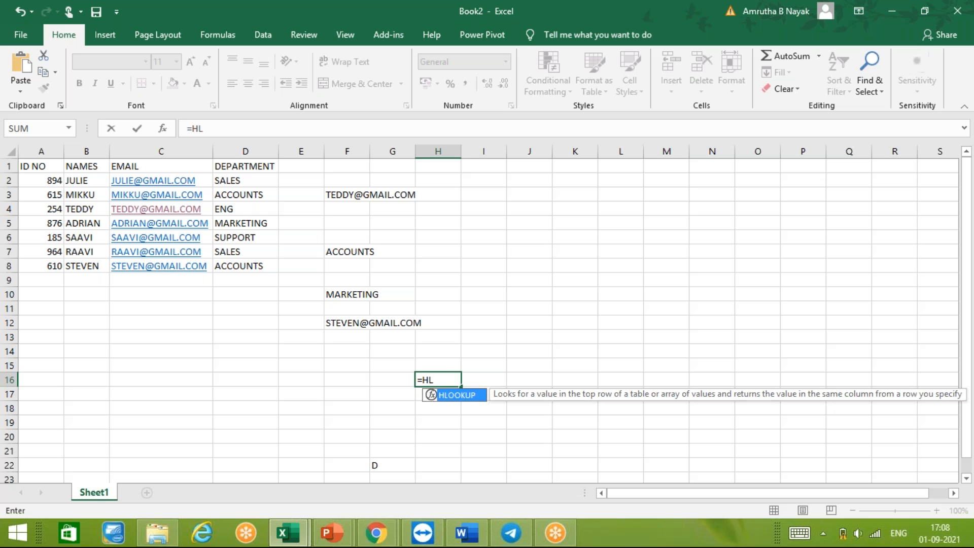
{"action": "key", "text": "BackSpace"}
{"action": "key", "text": "BackSpace"}
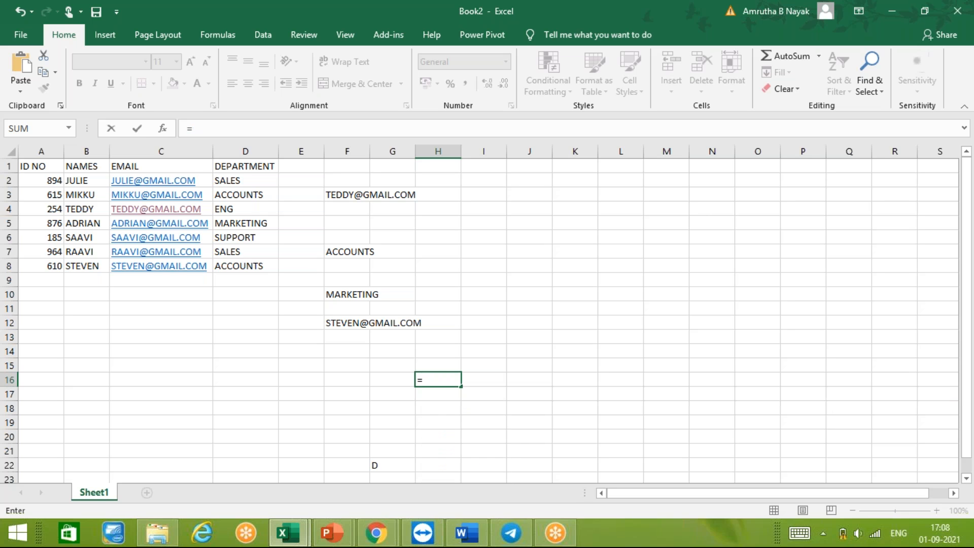
- Switch to the EXCEL NOTES presentation in PowerPoint, review the HLOOKUP and VLOOKUP slide, and return to the Book2 workbook
{"action": "left_click", "coordinate": [336, 536]}
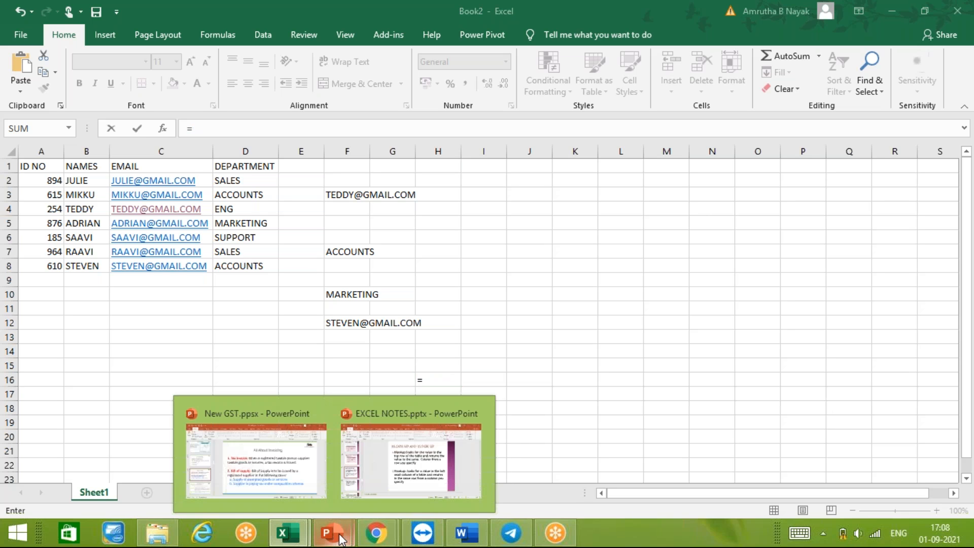
{"action": "left_click", "coordinate": [394, 432]}
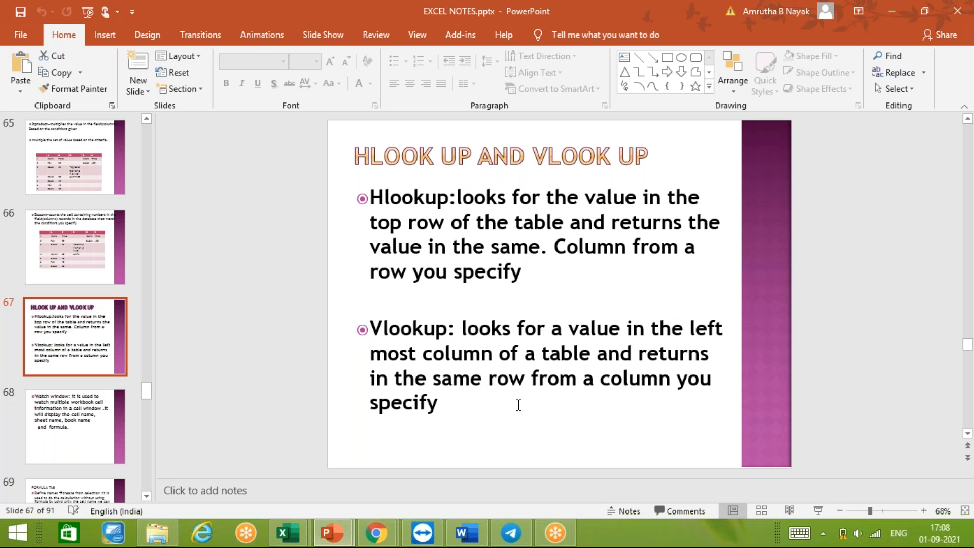
{"action": "left_click", "coordinate": [518, 405]}
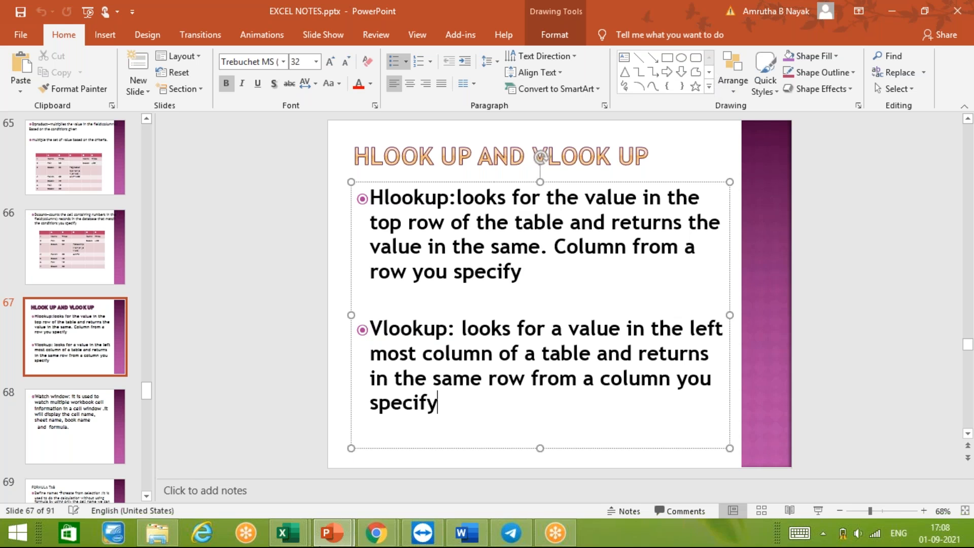
{"action": "mouse_move", "coordinate": [303, 542]}
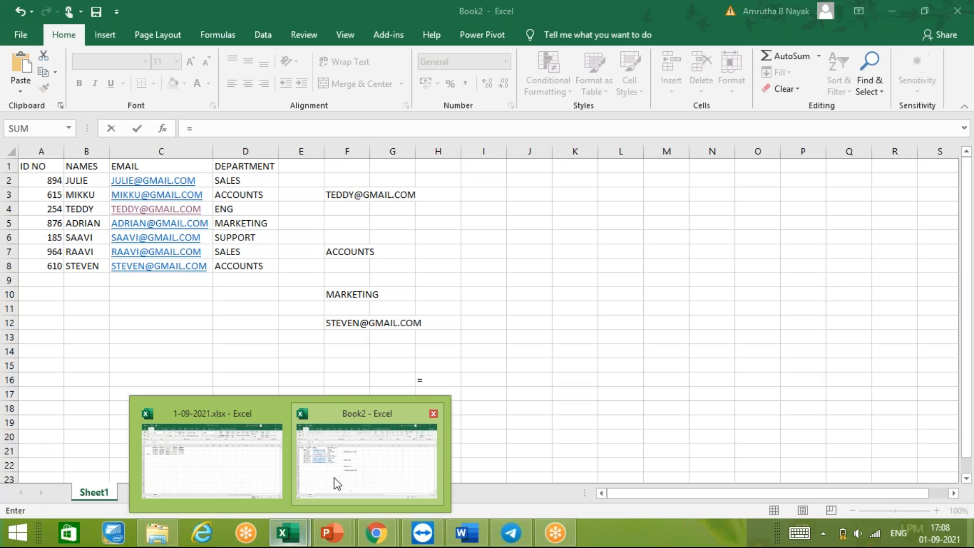
{"action": "left_click", "coordinate": [335, 482]}
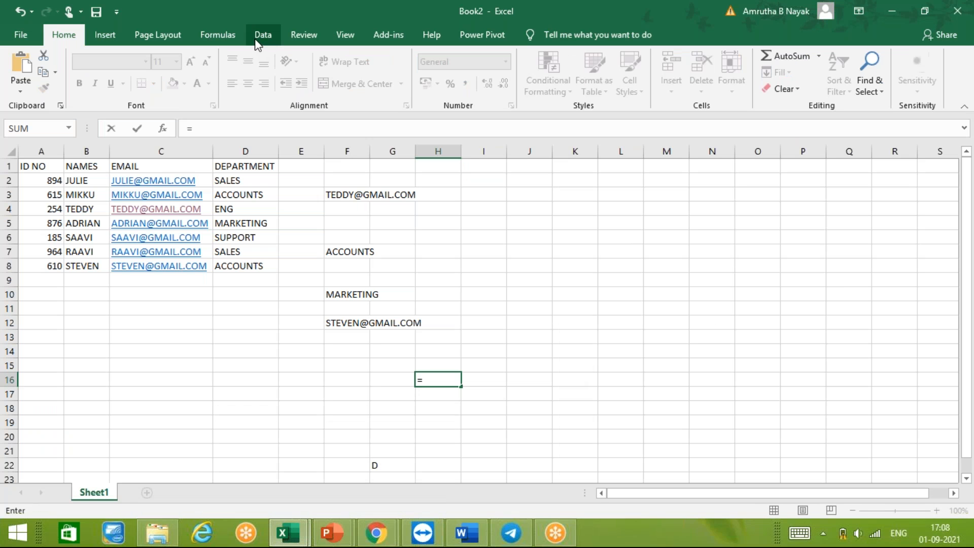
- Clear the unfinished formula from cell H16 and show the formula tools
{"action": "left_click", "coordinate": [227, 36]}
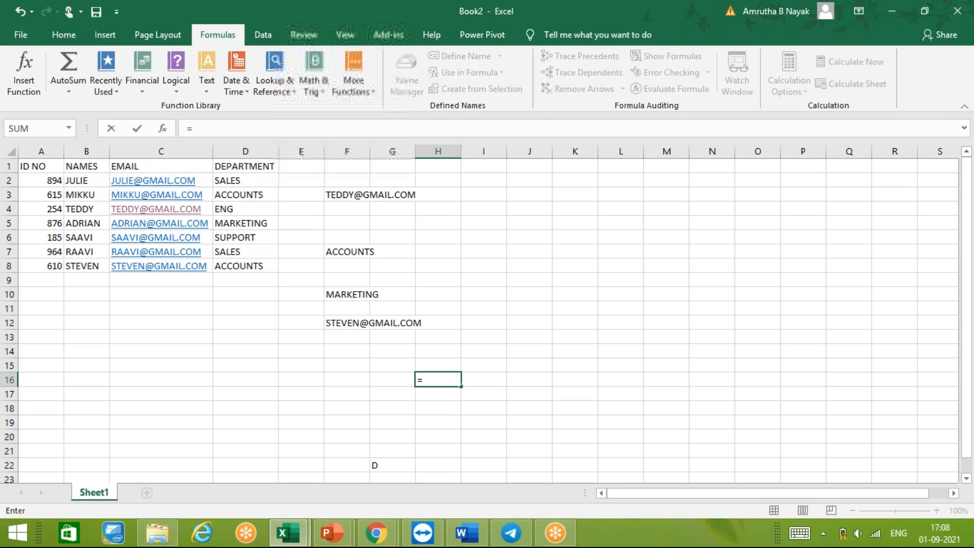
{"action": "left_click", "coordinate": [500, 218]}
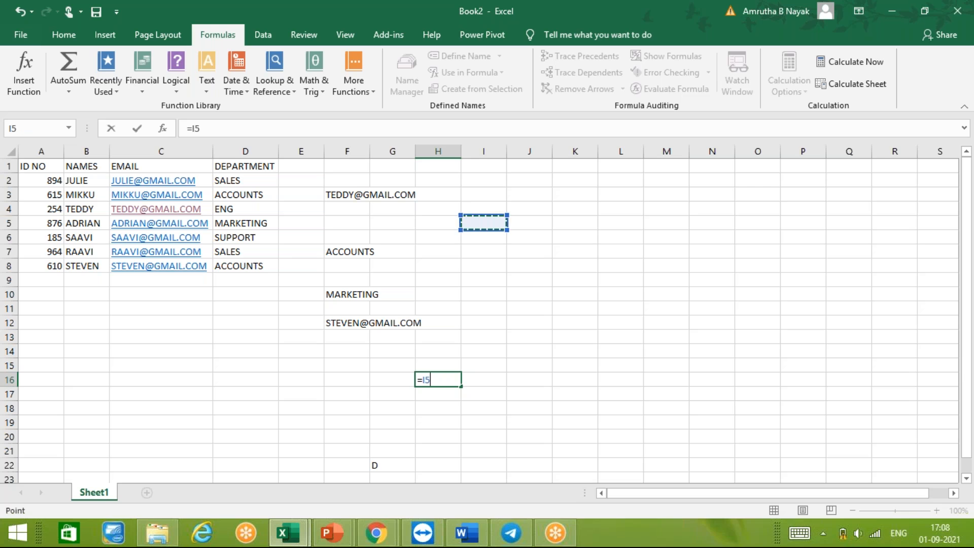
{"action": "key", "text": "BackSpace"}
{"action": "key", "text": "BackSpace"}
{"action": "key", "text": "BackSpace"}
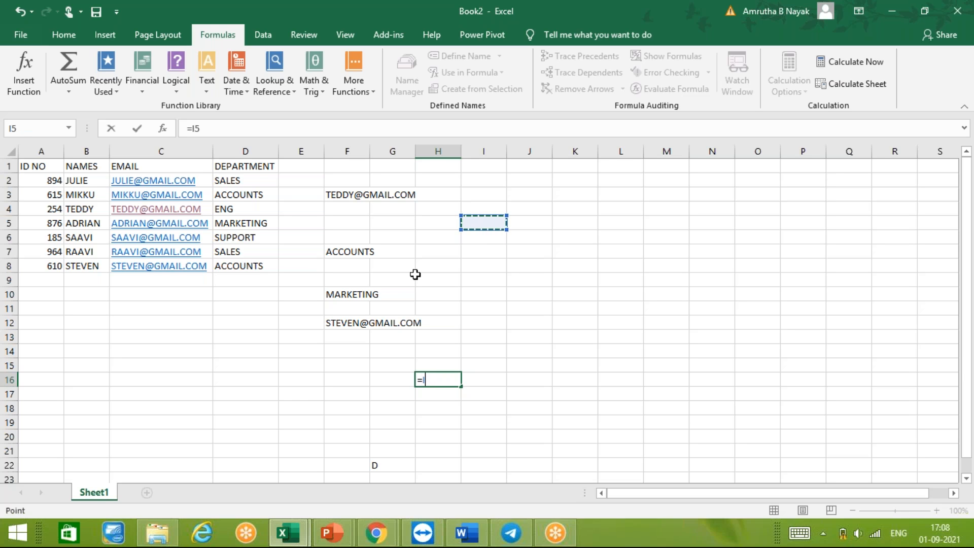
{"action": "left_click", "coordinate": [535, 270]}
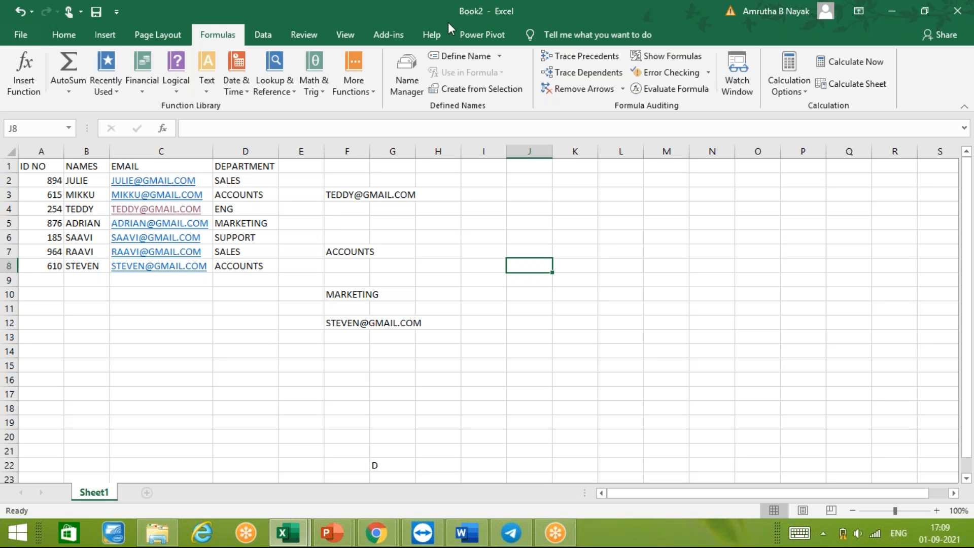
{"action": "left_click", "coordinate": [730, 91]}
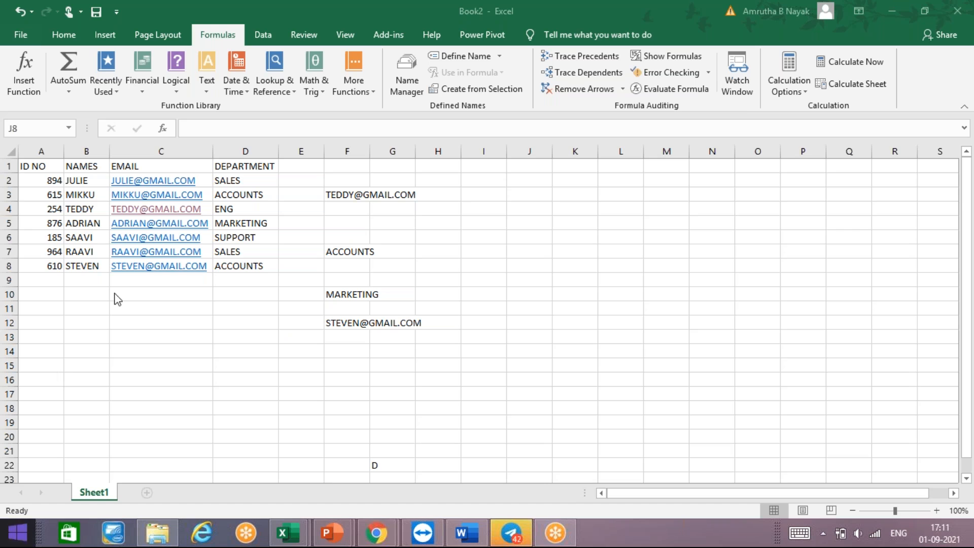
{"action": "left_click", "coordinate": [169, 476]}
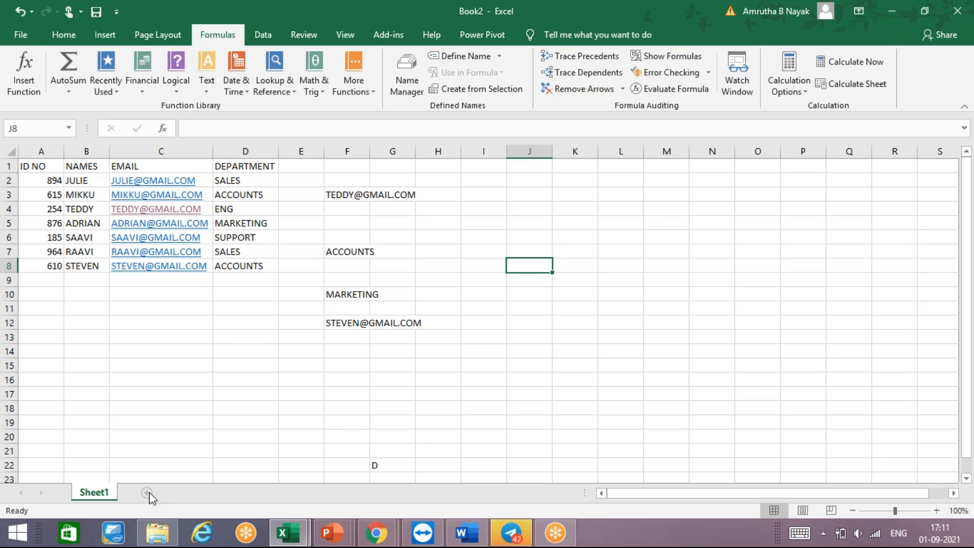
{"action": "left_click", "coordinate": [206, 405]}
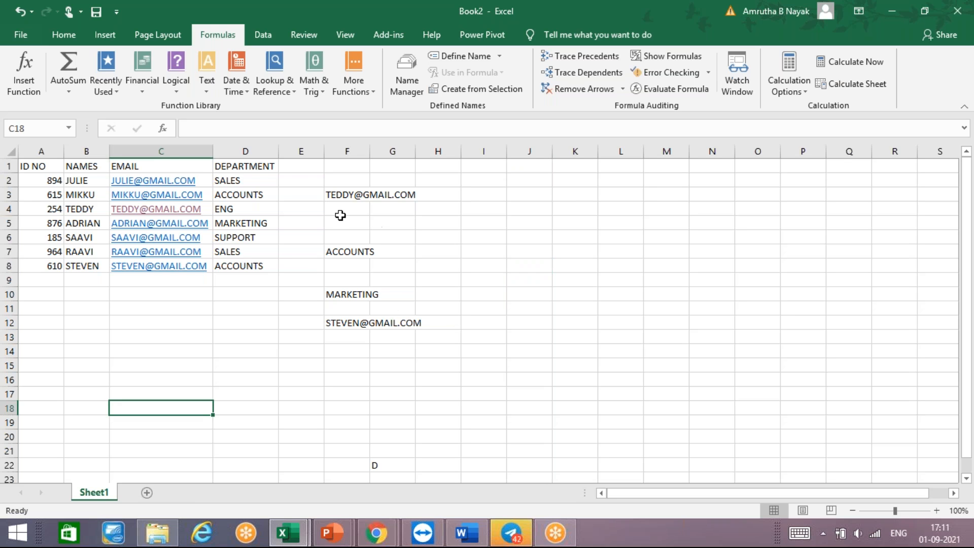
- Add a SALARY column in column E with the values 45, 65, 32, 12, 65, 21 and 32 in rows 2 to 8
{"action": "left_click", "coordinate": [297, 169]}
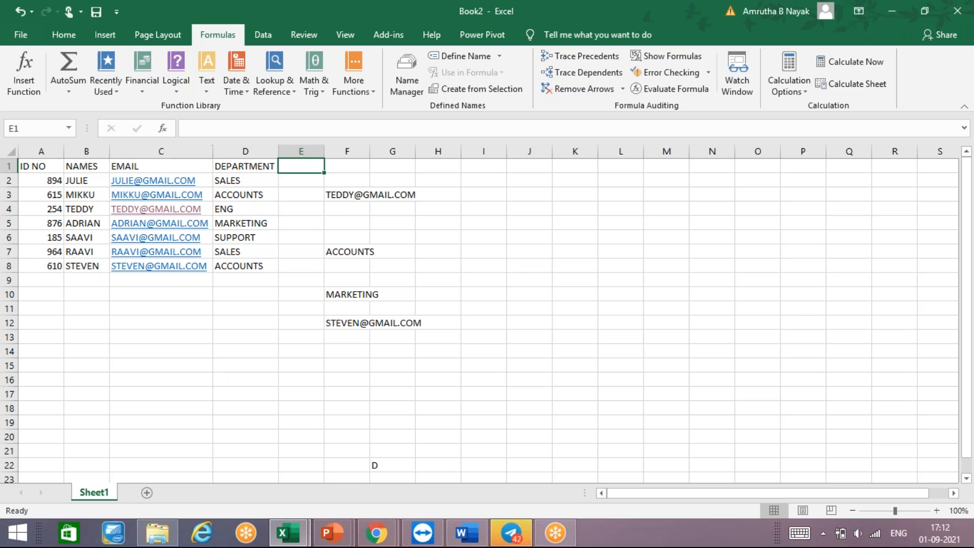
{"action": "type", "text": "SALARY"}
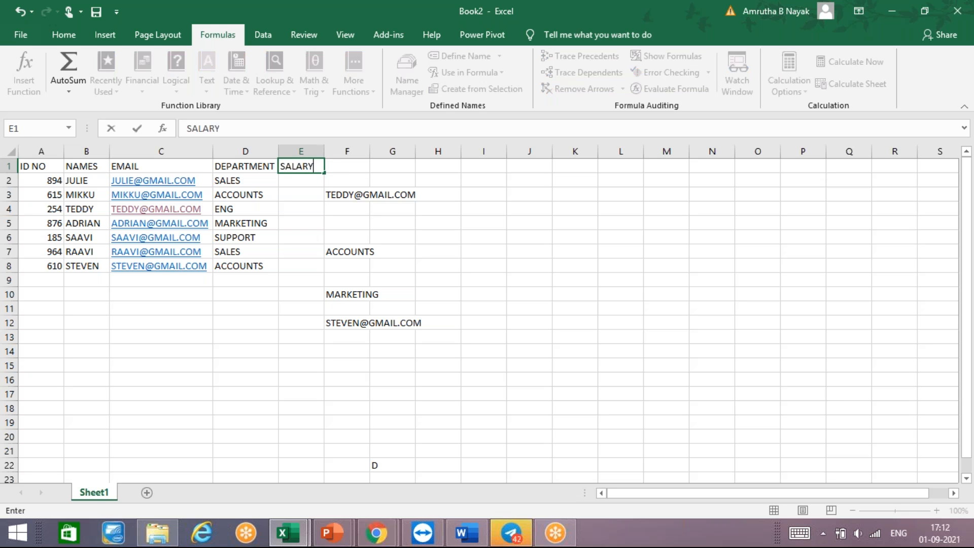
{"action": "key", "text": "Return"}
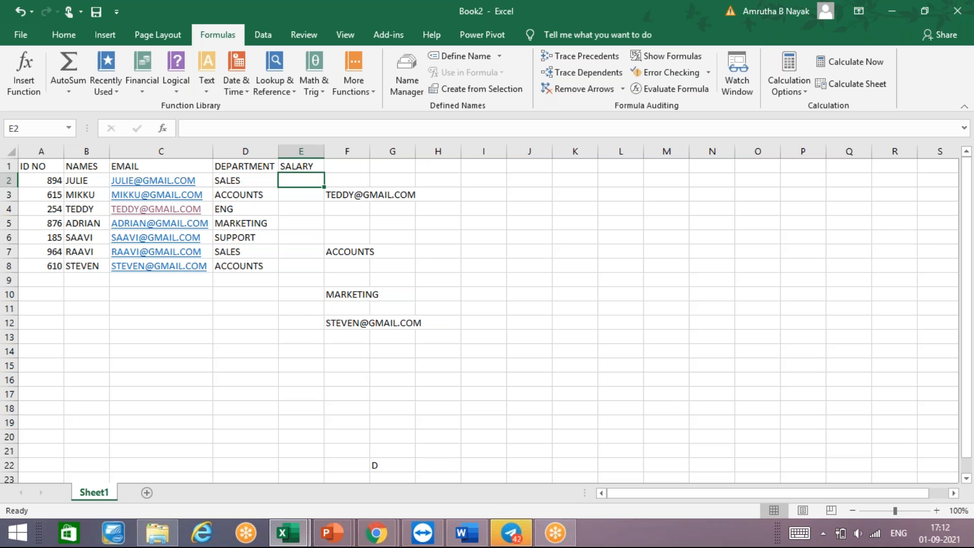
{"action": "type", "text": "45"}
{"action": "key", "text": "Return"}
{"action": "type", "text": "65"}
{"action": "key", "text": "Return"}
{"action": "type", "text": "32"}
{"action": "key", "text": "Return"}
{"action": "type", "text": "12"}
{"action": "key", "text": "Return"}
{"action": "type", "text": "65"}
{"action": "key", "text": "Return"}
{"action": "type", "text": "21"}
{"action": "key", "text": "Return"}
{"action": "type", "text": "32"}
{"action": "key", "text": "Return"}
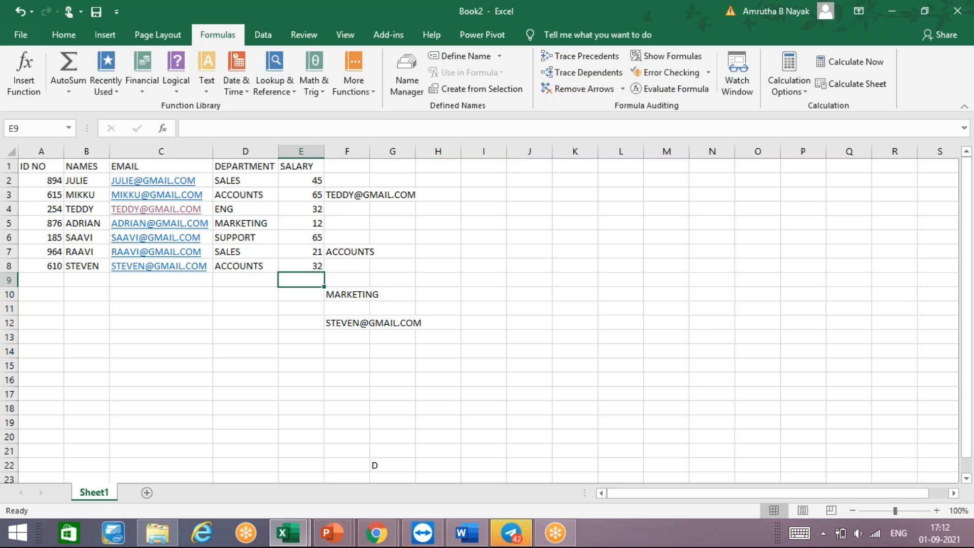
- Total the salaries in cell E9 with the formula =SUM(E2:E8)
{"action": "type", "text": "=SUM("}
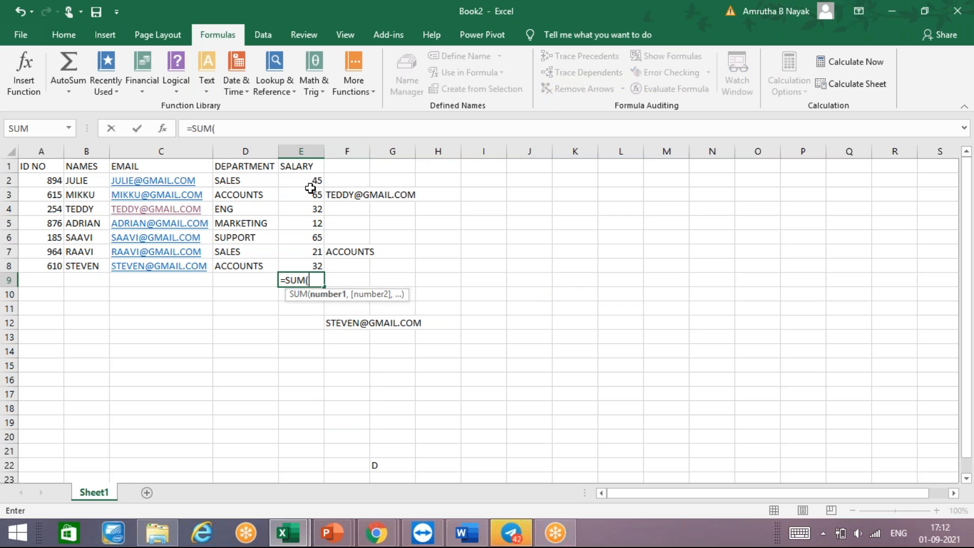
{"action": "key", "text": "Up"}
{"action": "key", "text": "Up"}
{"action": "key", "text": "Up"}
{"action": "key", "text": "Up"}
{"action": "key", "text": "Up"}
{"action": "key", "text": "Up"}
{"action": "key", "text": "Up"}
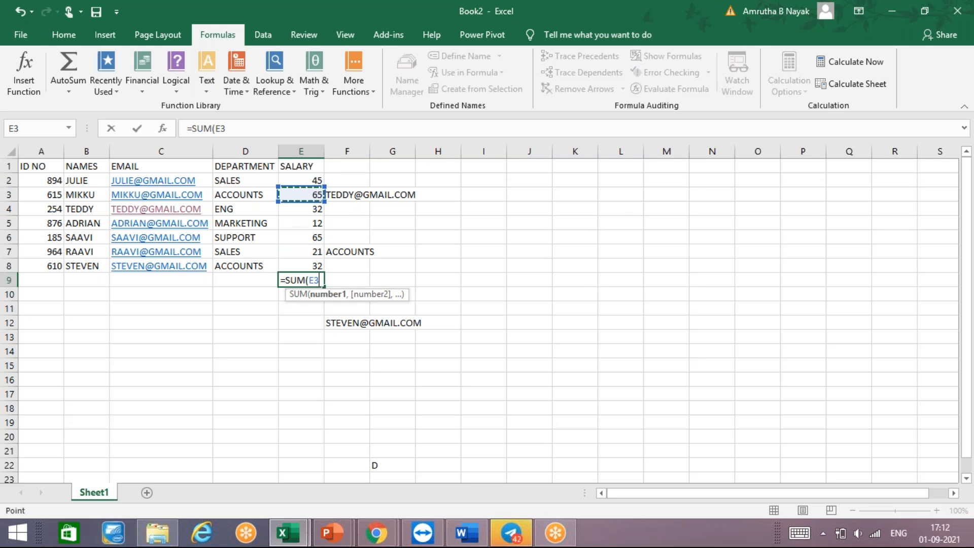
{"action": "key", "text": "shift+Down"}
{"action": "key", "text": "shift+Down"}
{"action": "key", "text": "shift+Down"}
{"action": "key", "text": "shift+Down"}
{"action": "key", "text": "shift+Down"}
{"action": "key", "text": "shift+Down"}
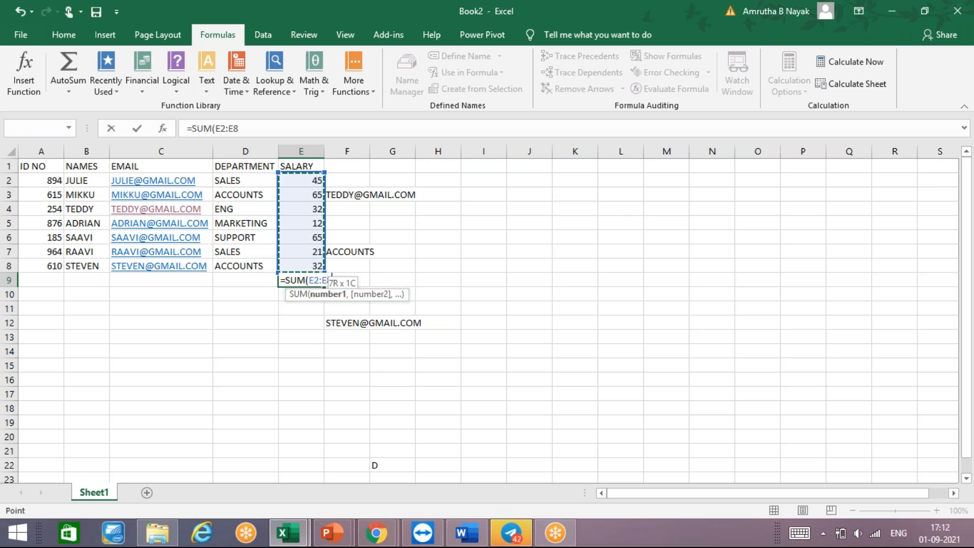
{"action": "type", "text": ")"}
{"action": "key", "text": "Return"}
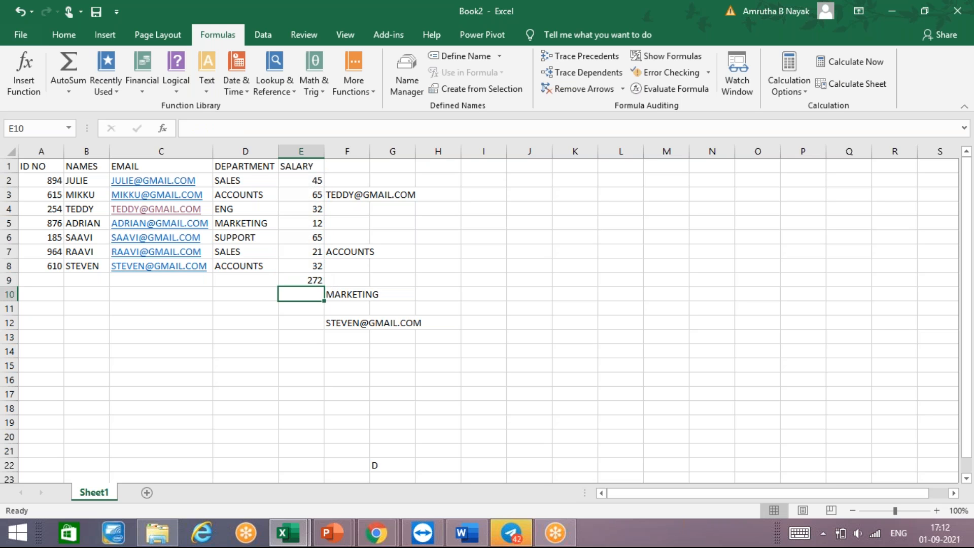
{"action": "key", "text": "Up"}
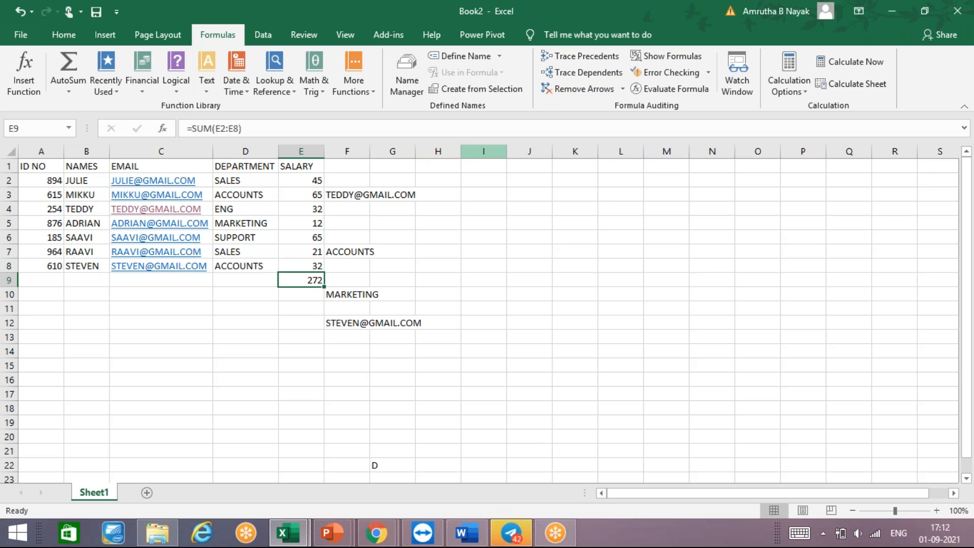
- Link cell J5 to the salary total with the formula =E9
{"action": "left_click", "coordinate": [549, 224]}
{"action": "type", "text": "="}
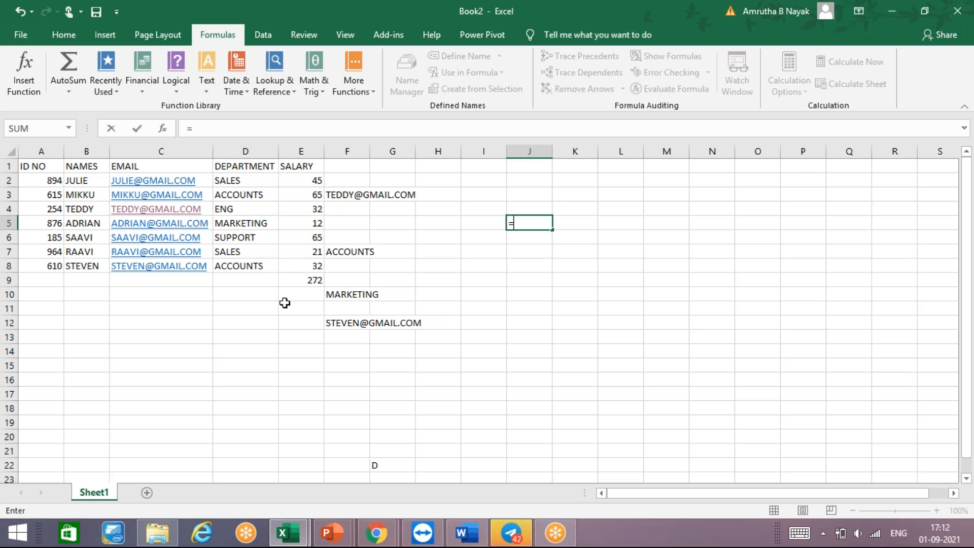
{"action": "left_click", "coordinate": [312, 283]}
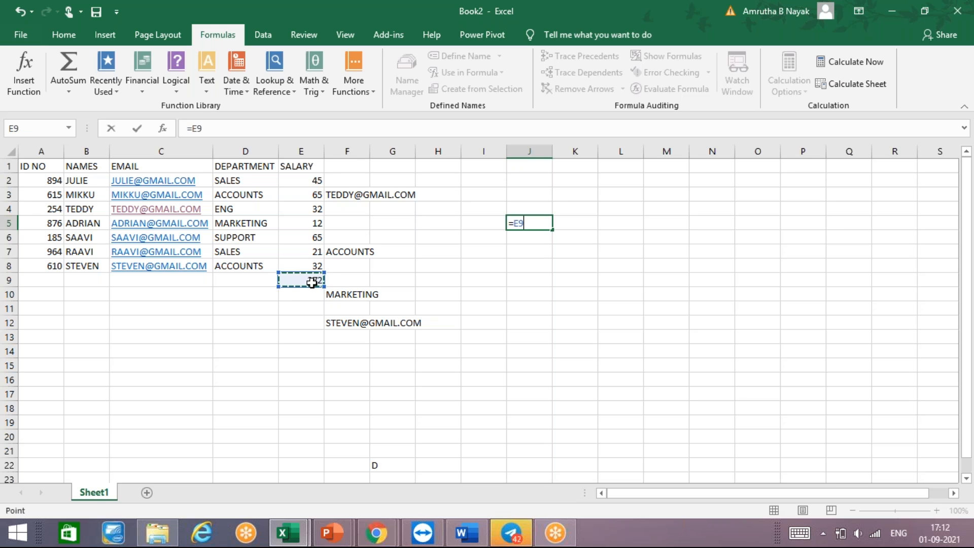
{"action": "key", "text": "Return"}
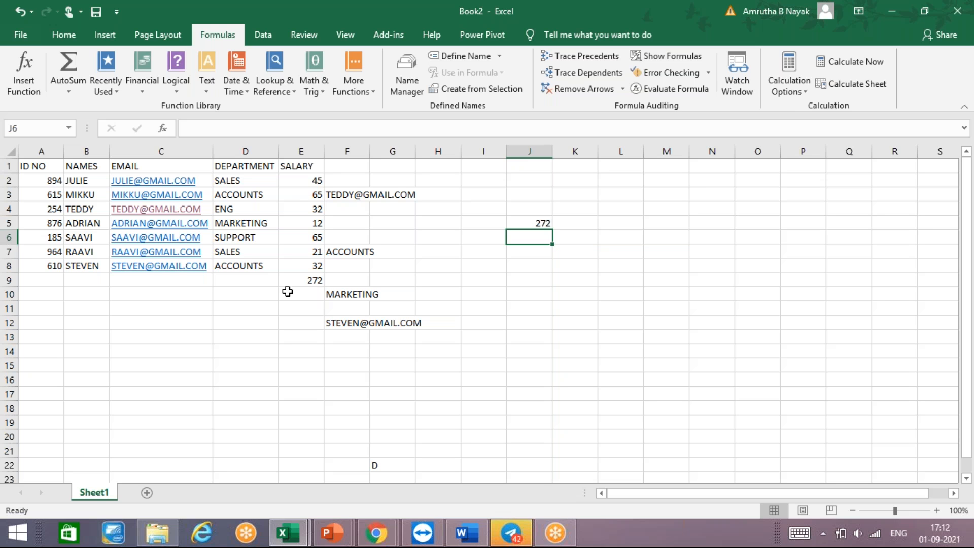
- Change the salary of the MARKETING employee in cell E5 to 9
{"action": "left_click", "coordinate": [315, 218]}
{"action": "type", "text": "9"}
{"action": "key", "text": "Return"}
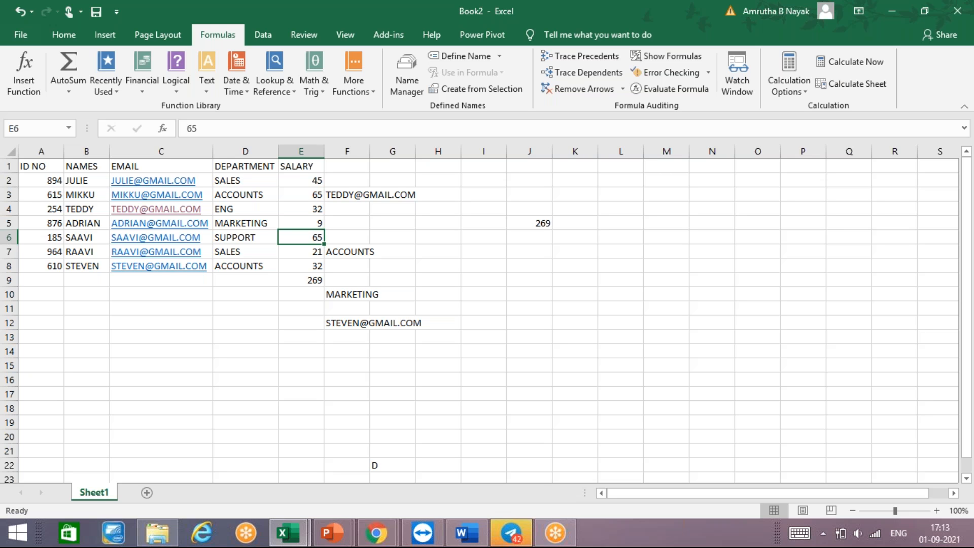
{"action": "key", "text": "Up"}
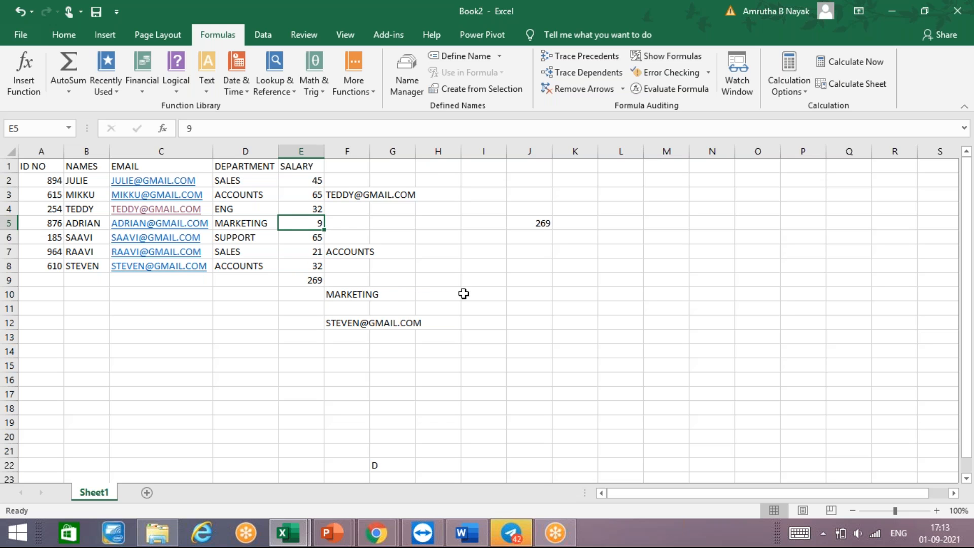
{"action": "left_click", "coordinate": [541, 290]}
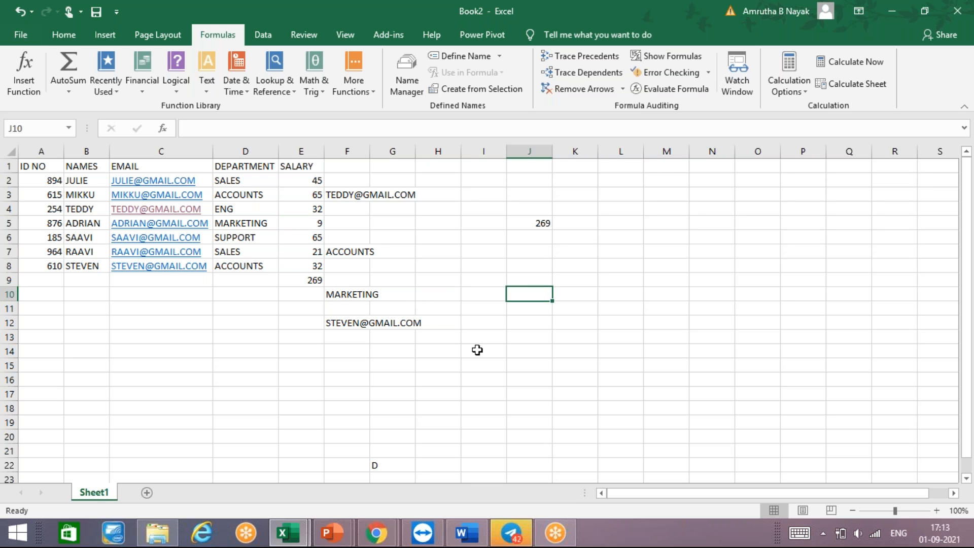
- Define the workbook-scope name ABC for the salary total in cell E9 and review it in the Name Manager
{"action": "left_click", "coordinate": [311, 282]}
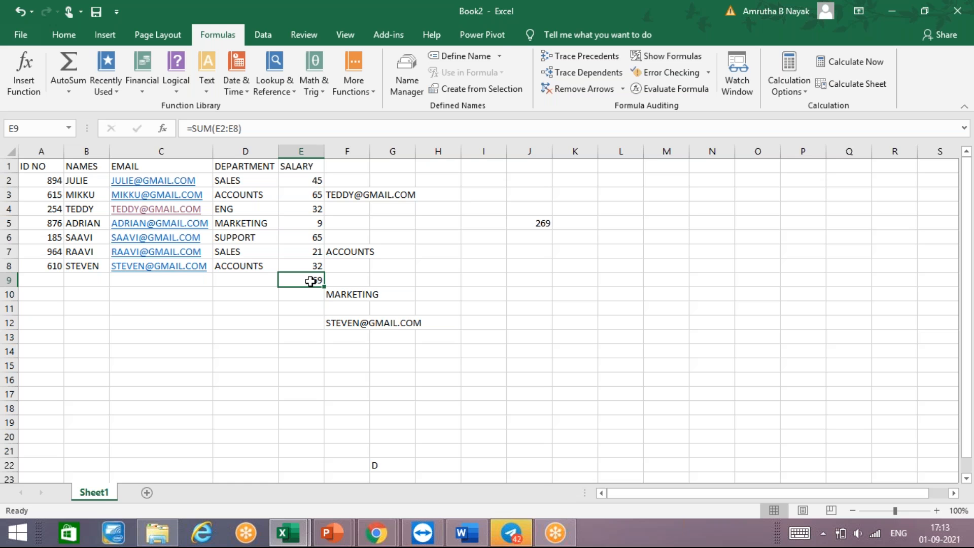
{"action": "left_click", "coordinate": [480, 55]}
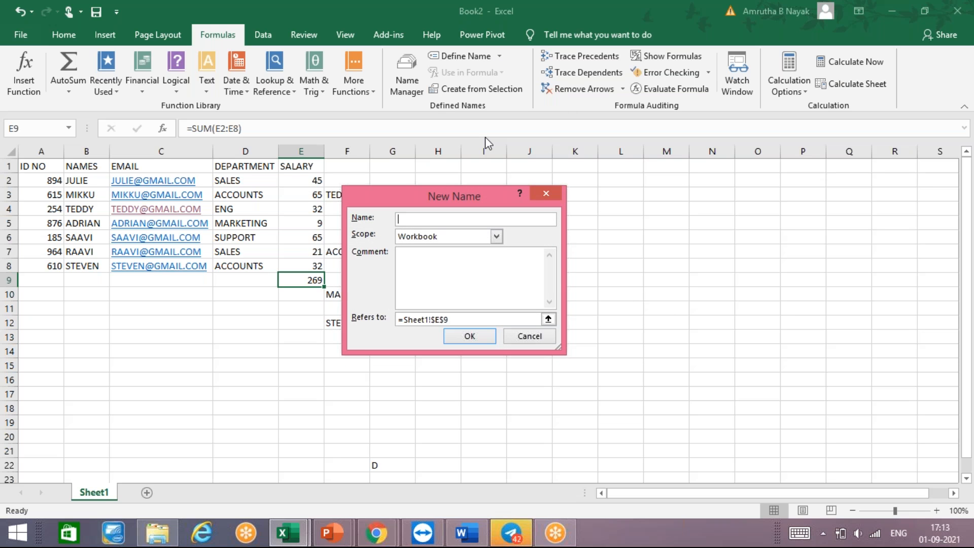
{"action": "type", "text": "S"}
{"action": "key", "text": "BackSpace"}
{"action": "type", "text": "\\"}
{"action": "key", "text": "BackSpace"}
{"action": "type", "text": "ABS"}
{"action": "key", "text": "BackSpace"}
{"action": "type", "text": "C"}
{"action": "key", "text": "Return"}
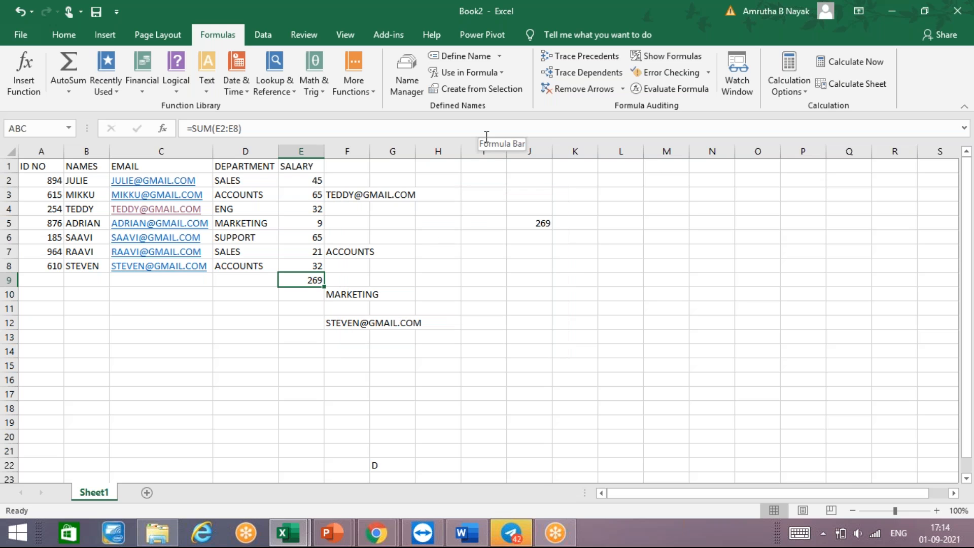
{"action": "left_click", "coordinate": [411, 66]}
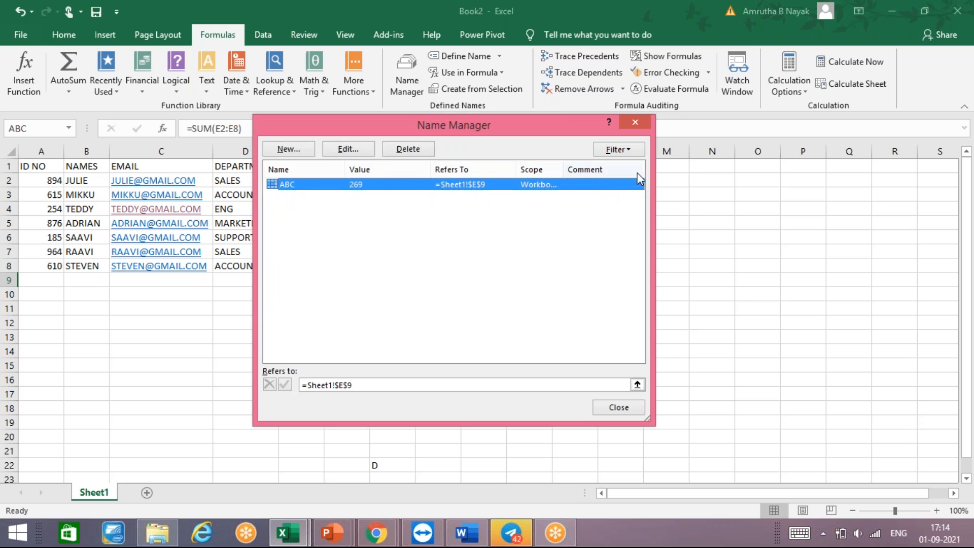
{"action": "left_click", "coordinate": [644, 120]}
- Retrieve the salary total in cell J11 through its defined name with the formula =ABC
{"action": "left_click", "coordinate": [527, 308]}
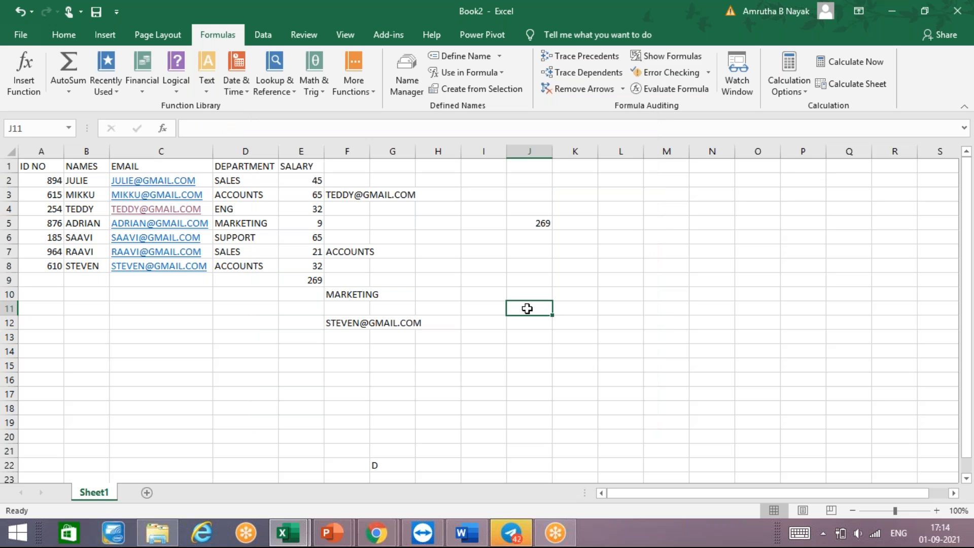
{"action": "type", "text": "="}
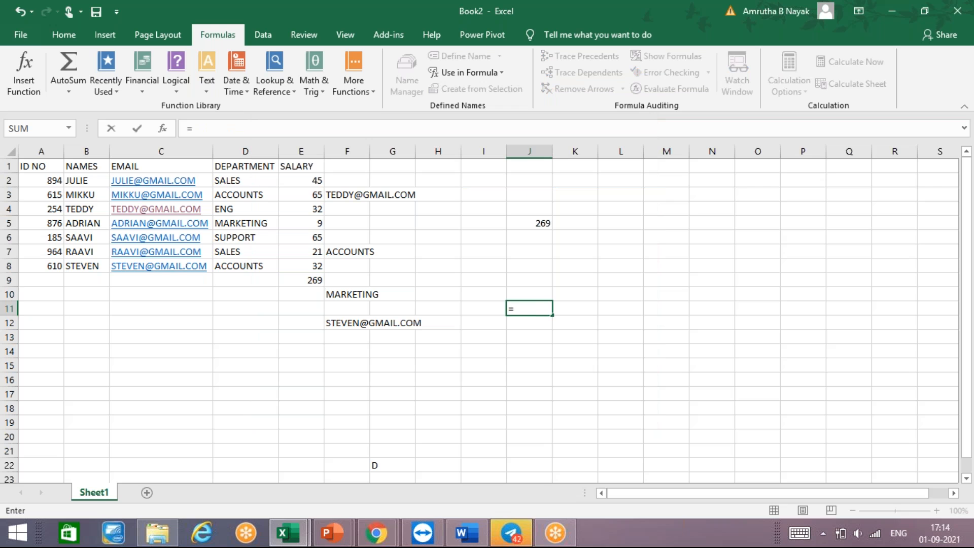
{"action": "type", "text": "ABC"}
{"action": "key", "text": "Return"}
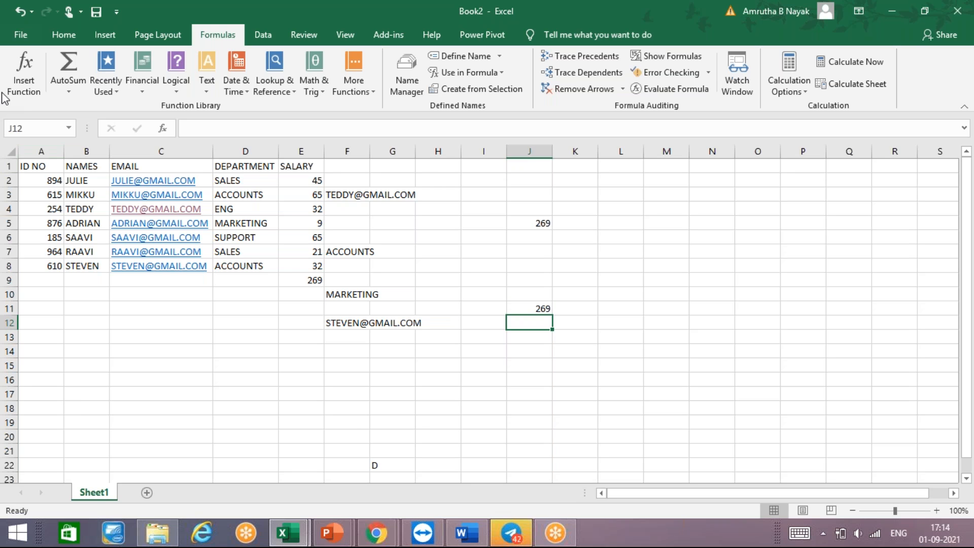
- Define the workbook-scope name TABLE1 for the whole employee table in range A1:E8
{"action": "left_click", "coordinate": [35, 167]}
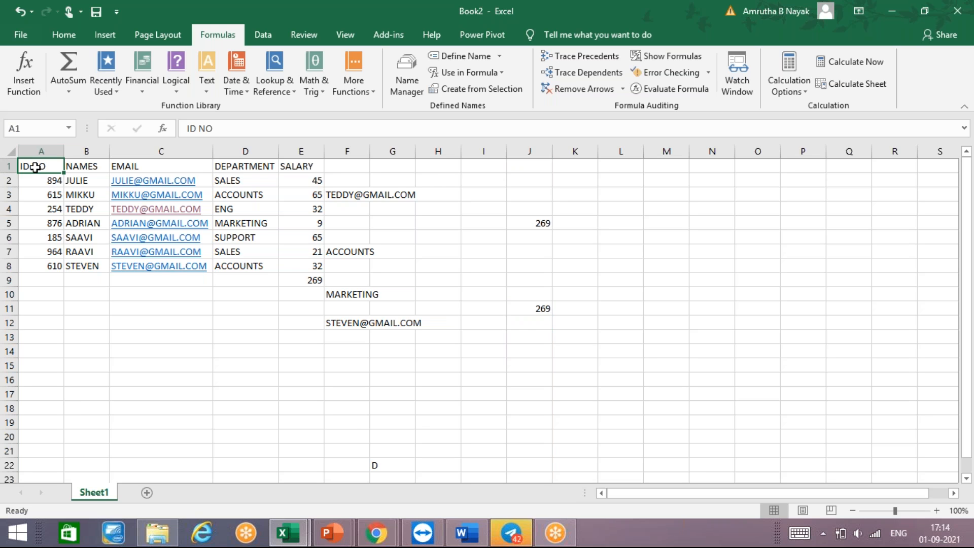
{"action": "key", "text": "ctrl+Right"}
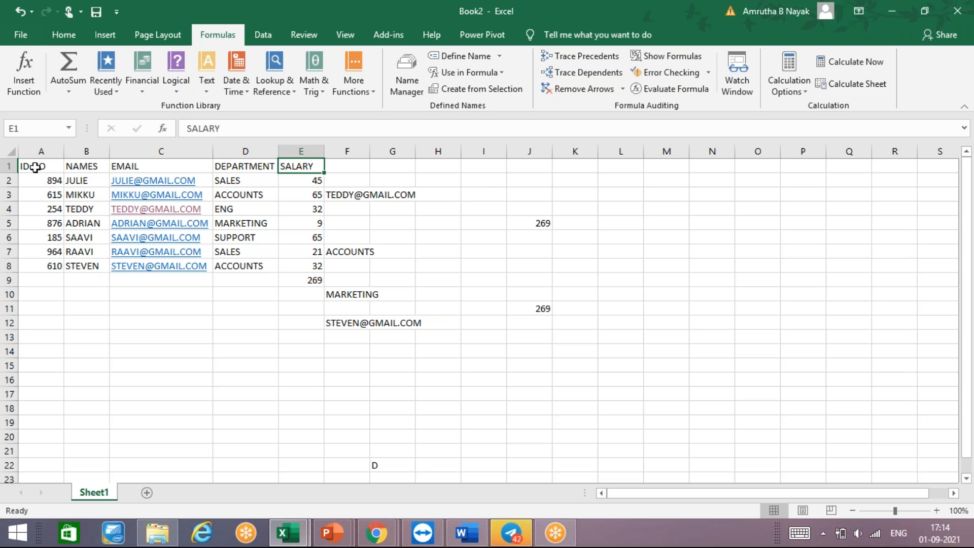
{"action": "key", "text": "Left"}
{"action": "key", "text": "Left"}
{"action": "key", "text": "Left"}
{"action": "key", "text": "Left"}
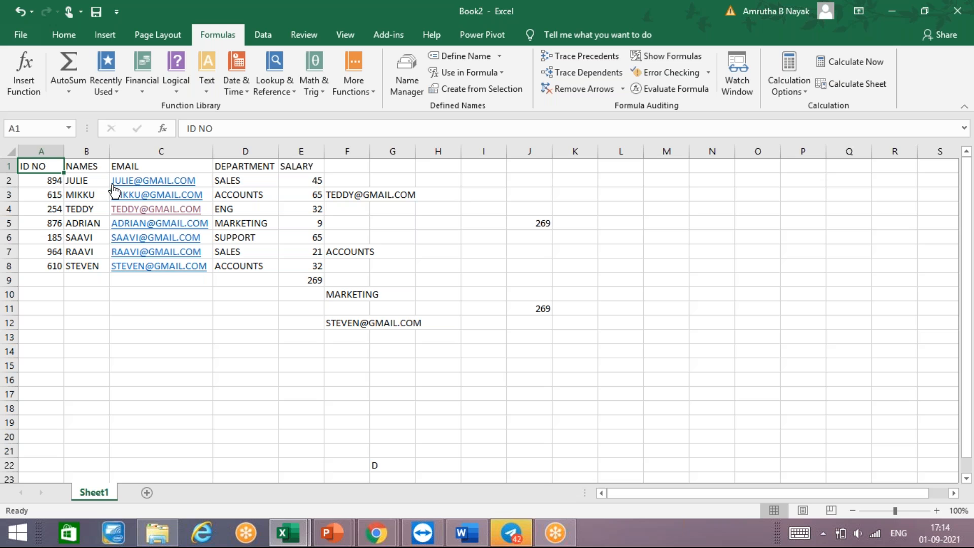
{"action": "key", "text": "shift+Right"}
{"action": "key", "text": "shift+Right"}
{"action": "key", "text": "shift+Right"}
{"action": "key", "text": "shift+Right"}
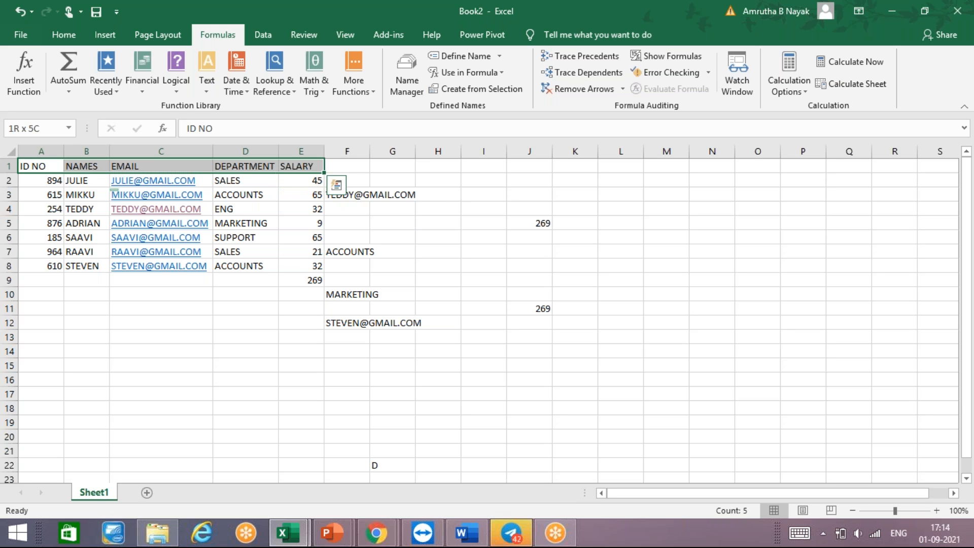
{"action": "key", "text": "shift+Down"}
{"action": "key", "text": "shift+Down"}
{"action": "key", "text": "shift+Down"}
{"action": "key", "text": "shift+Down"}
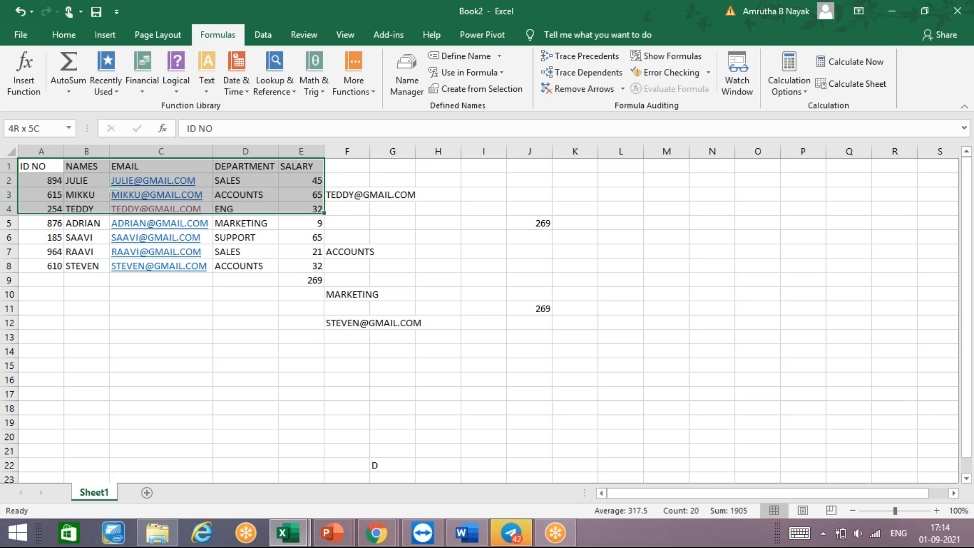
{"action": "key", "text": "shift+Down"}
{"action": "key", "text": "shift+Down"}
{"action": "key", "text": "shift+Down"}
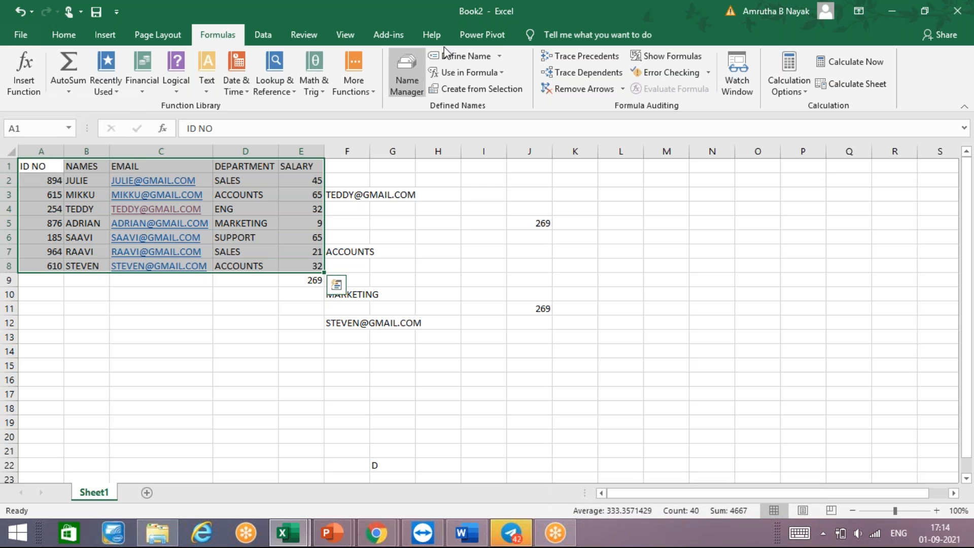
{"action": "left_click", "coordinate": [453, 56]}
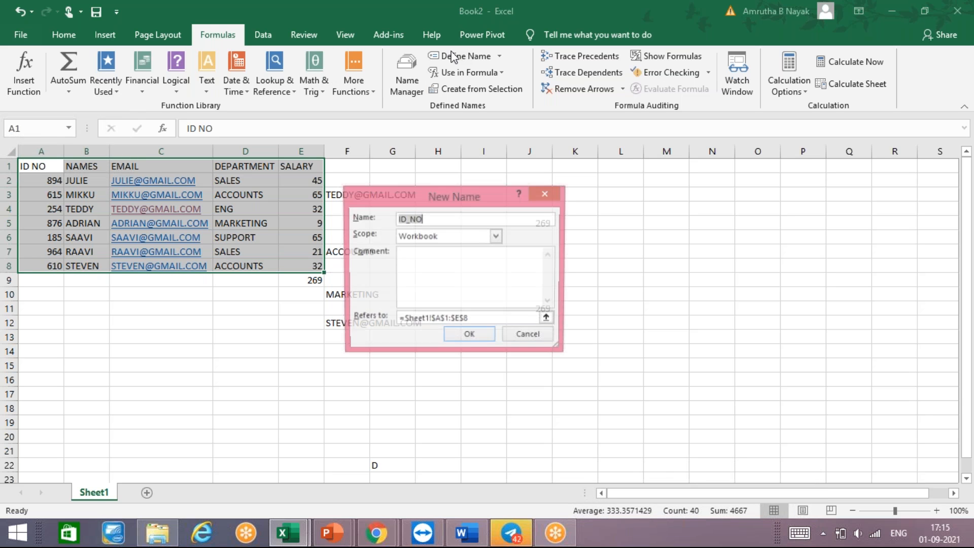
{"action": "key", "text": "BackSpace"}
{"action": "key", "text": "BackSpace"}
{"action": "key", "text": "BackSpace"}
{"action": "key", "text": "BackSpace"}
{"action": "key", "text": "BackSpace"}
{"action": "type", "text": "TABLE1"}
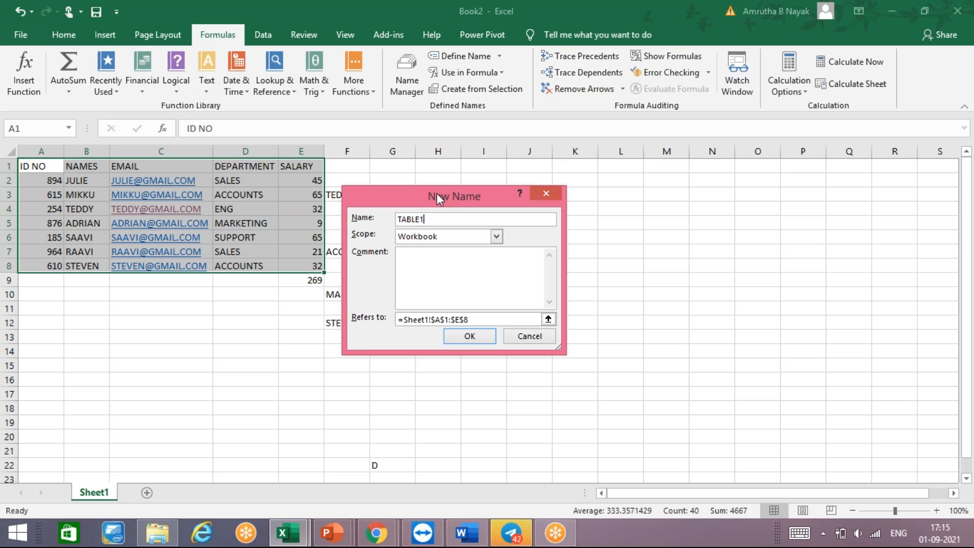
{"action": "key", "text": "Return"}
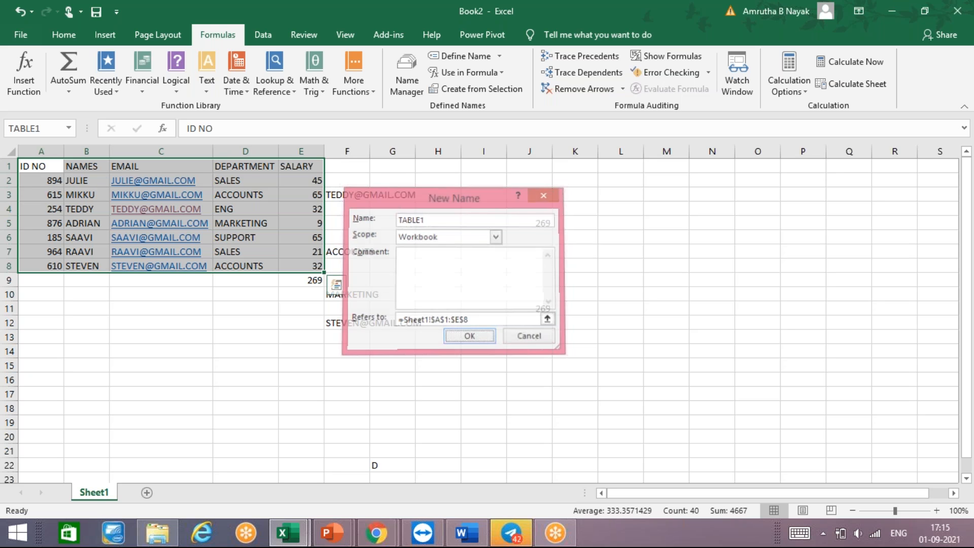
{"action": "left_click", "coordinate": [436, 198]}
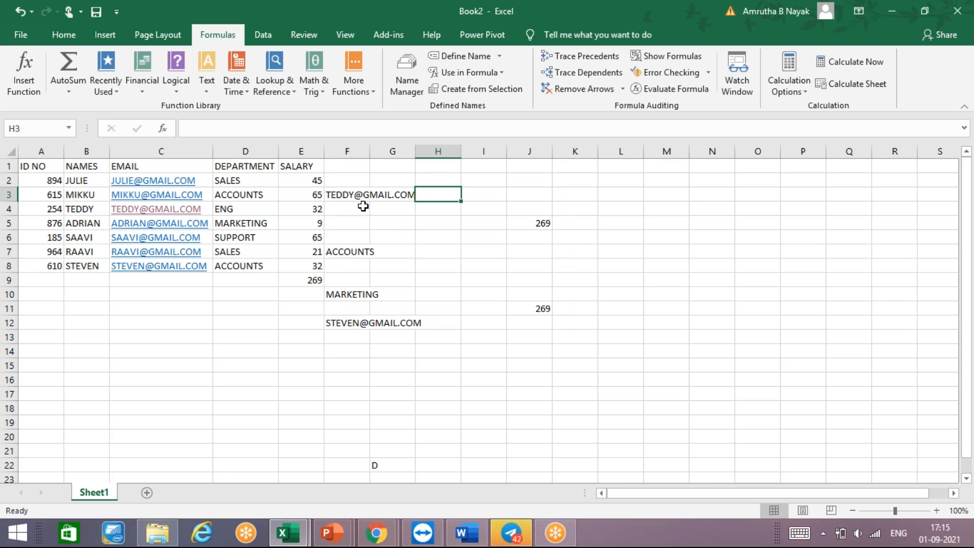
- Begin a VLOOKUP formula in cell F14 with A5 as the lookup value and the named range TABLE1 as the table array
{"action": "left_click", "coordinate": [346, 358]}
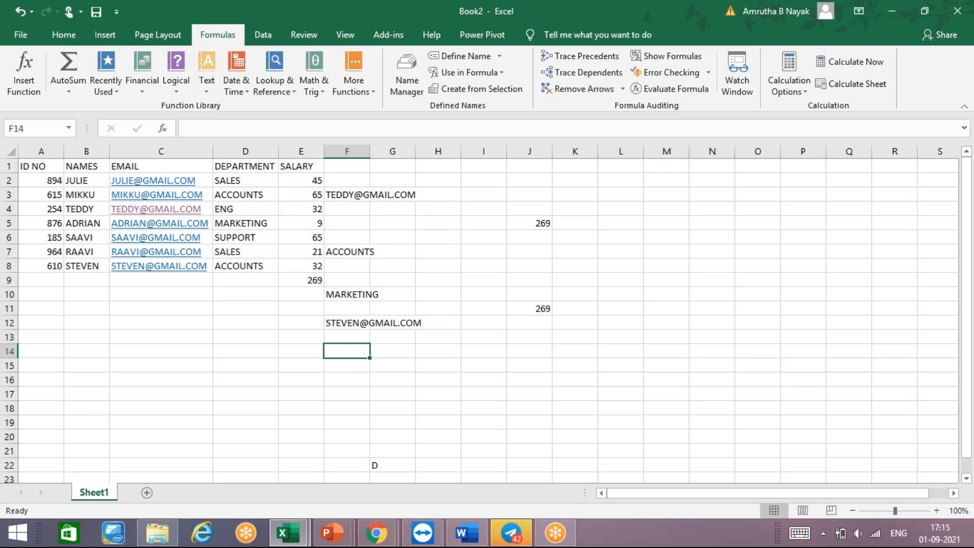
{"action": "type", "text": "="}
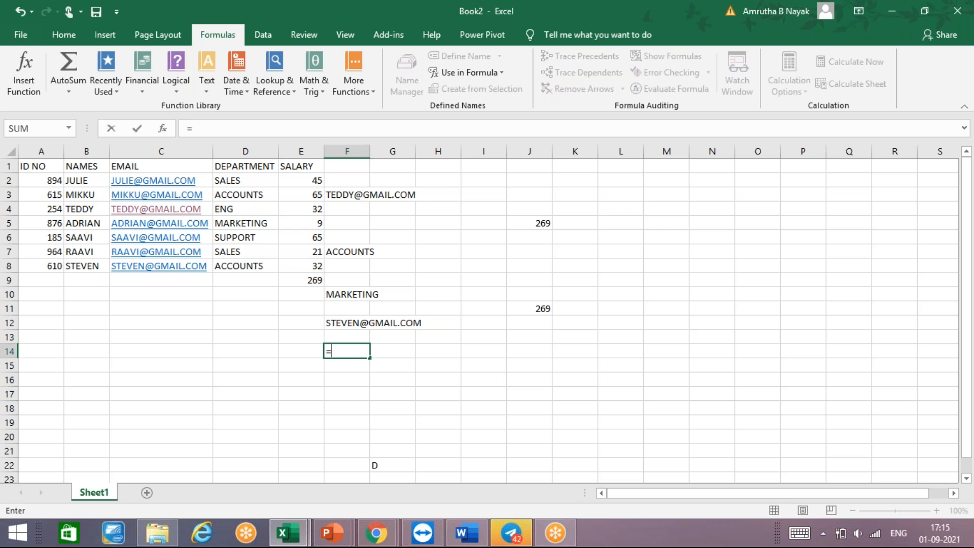
{"action": "type", "text": "VLOOKU"}
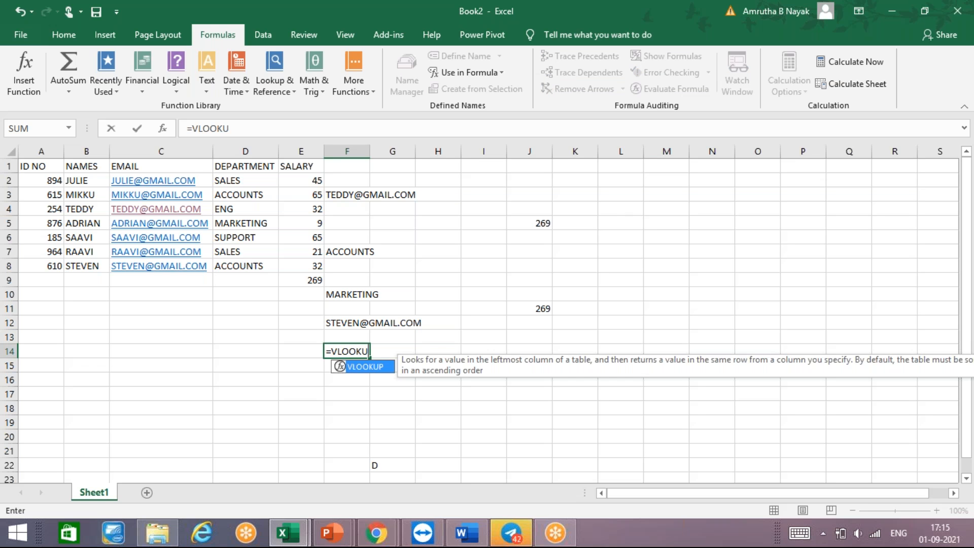
{"action": "type", "text": "P("}
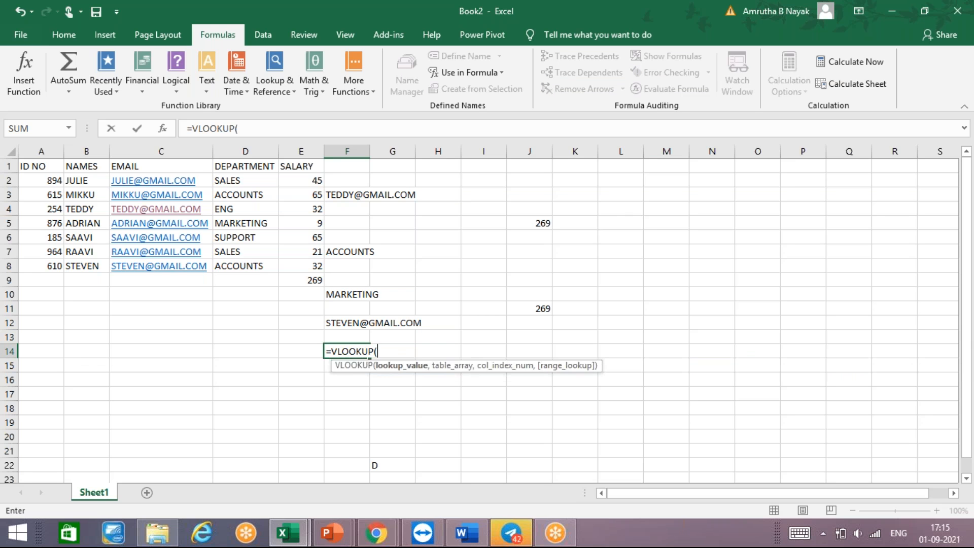
{"action": "left_click", "coordinate": [52, 225]}
{"action": "type", "text": ","}
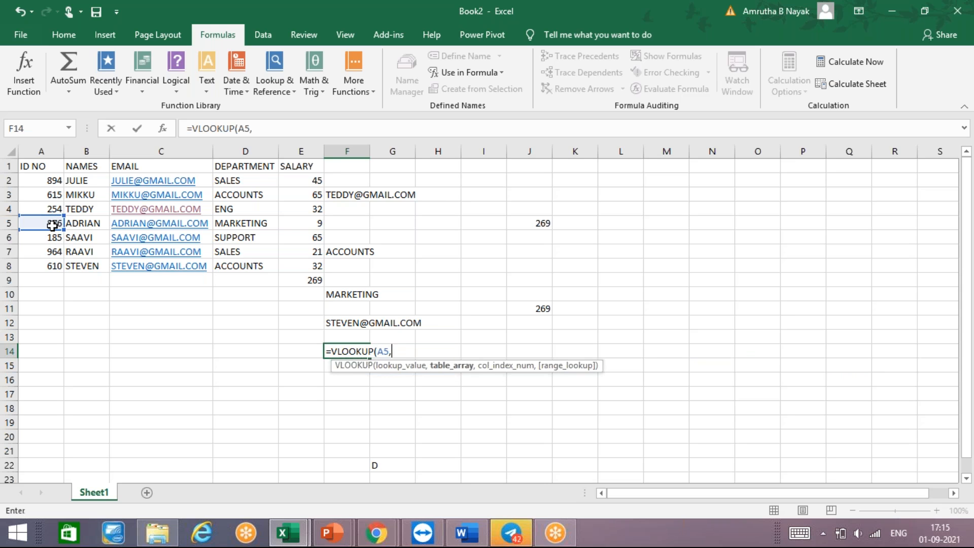
{"action": "type", "text": "TABL"}
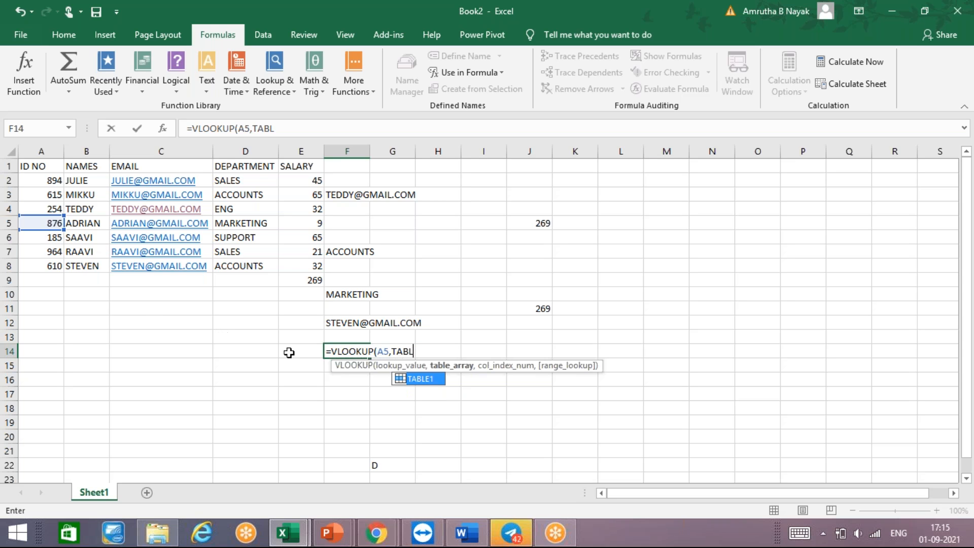
{"action": "left_click", "coordinate": [431, 384]}
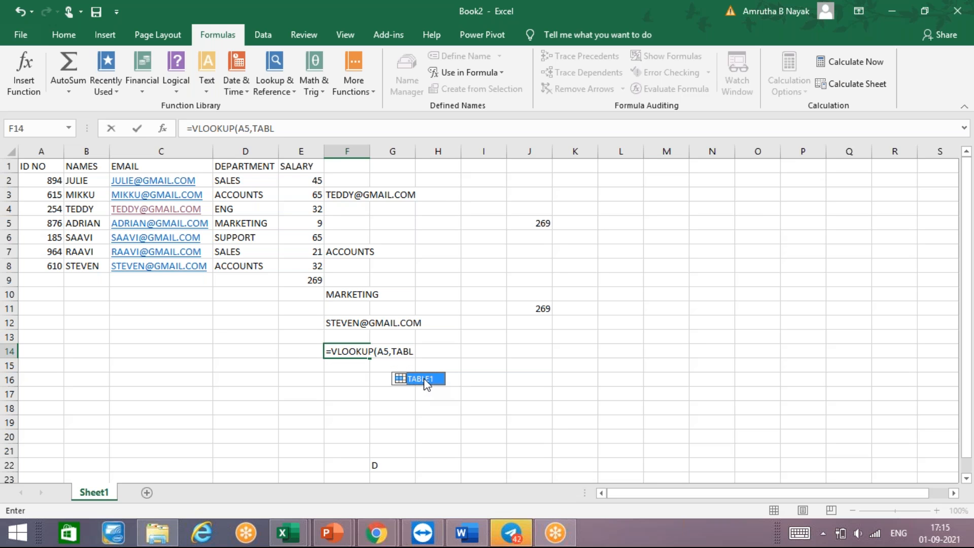
{"action": "left_click", "coordinate": [417, 351]}
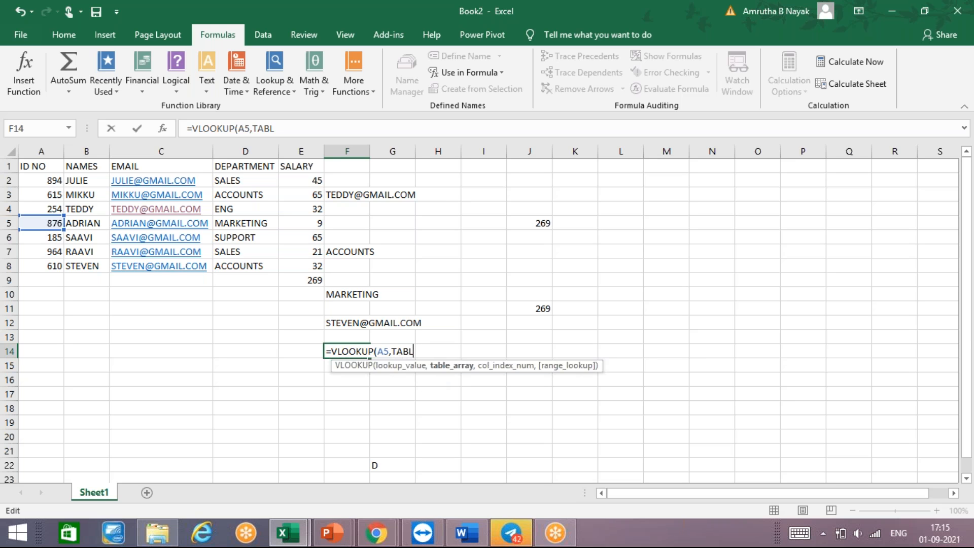
{"action": "key", "text": "BackSpace"}
{"action": "key", "text": "BackSpace"}
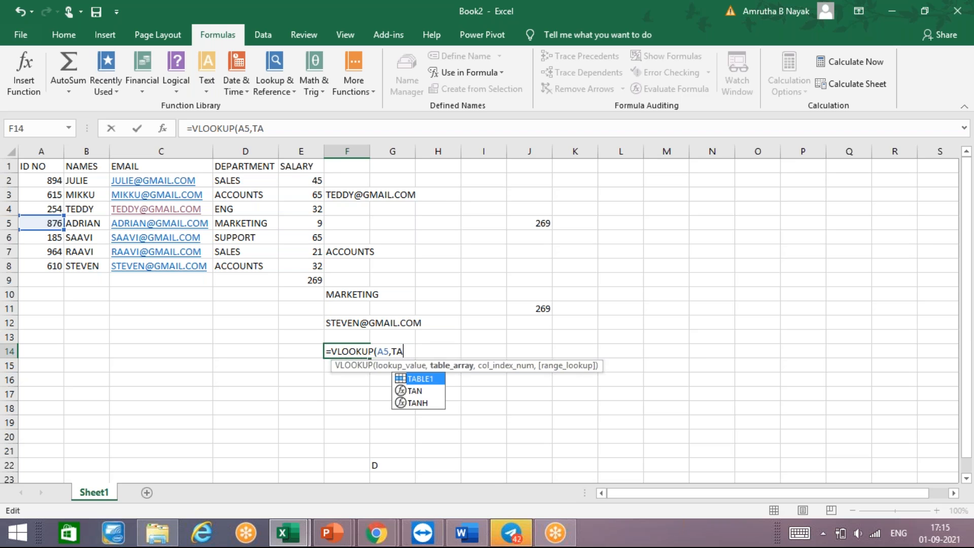
{"action": "left_click", "coordinate": [424, 382]}
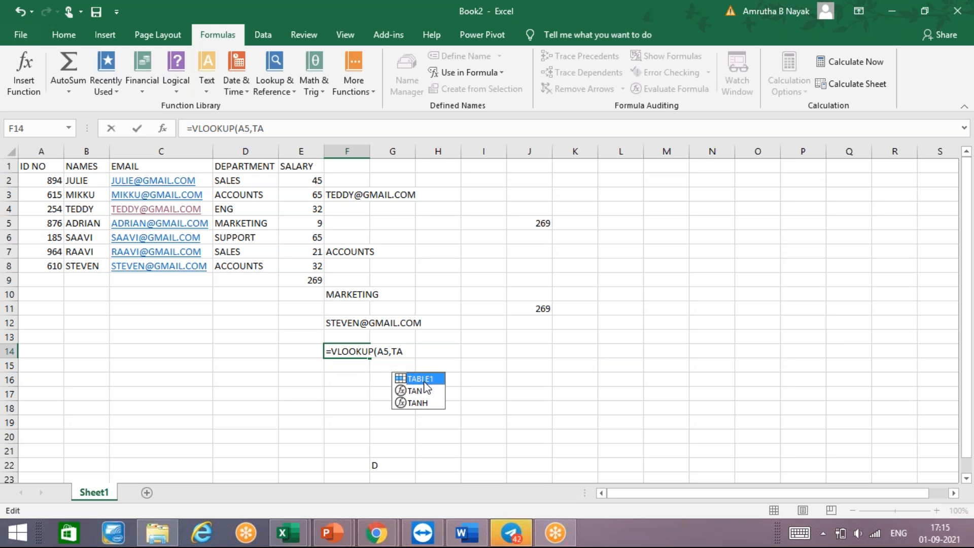
{"action": "key", "text": "Tab"}
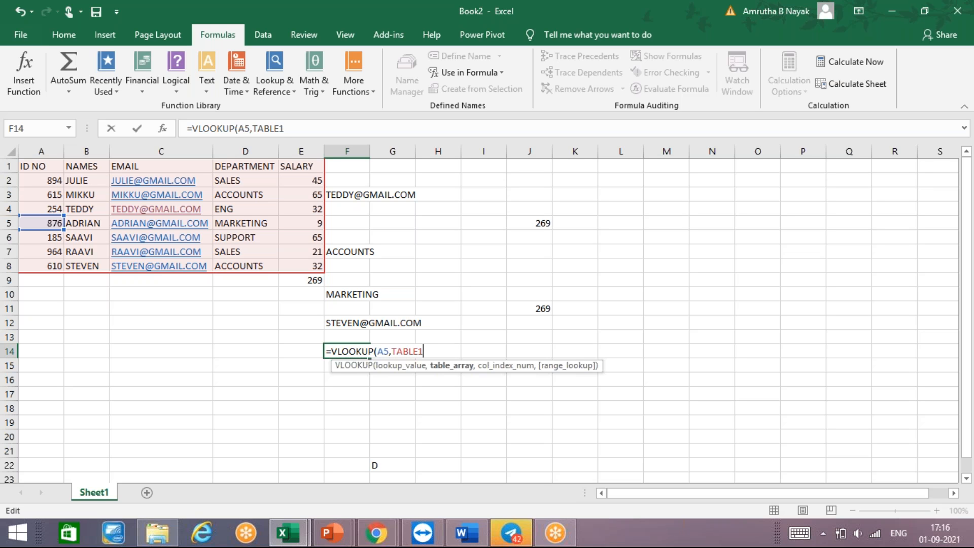
- Complete the VLOOKUP in cell F14 with column index 3 and range lookup 0 for an exact match
{"action": "type", "text": ","}
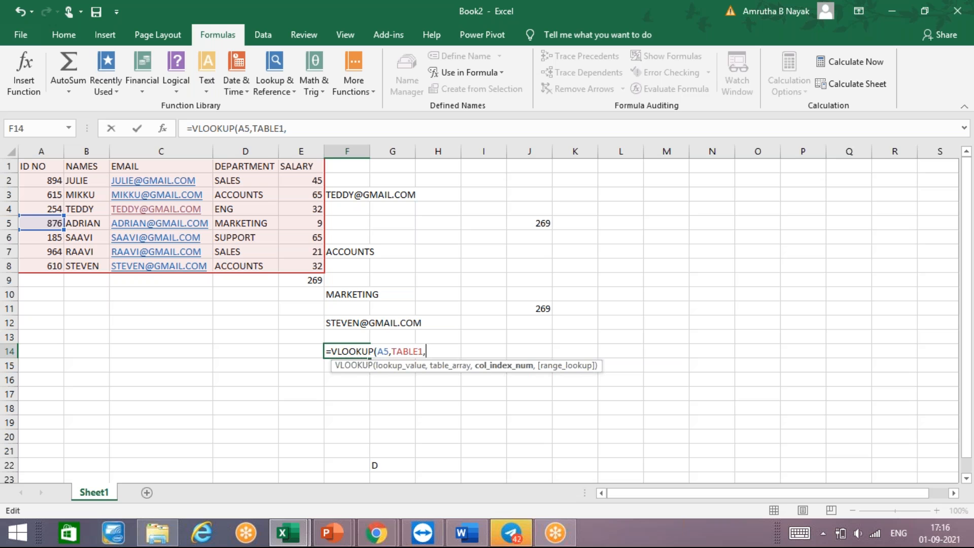
{"action": "type", "text": "2"}
{"action": "type", "text": ","}
{"action": "key", "text": "BackSpace"}
{"action": "key", "text": "BackSpace"}
{"action": "type", "text": "3,0"}
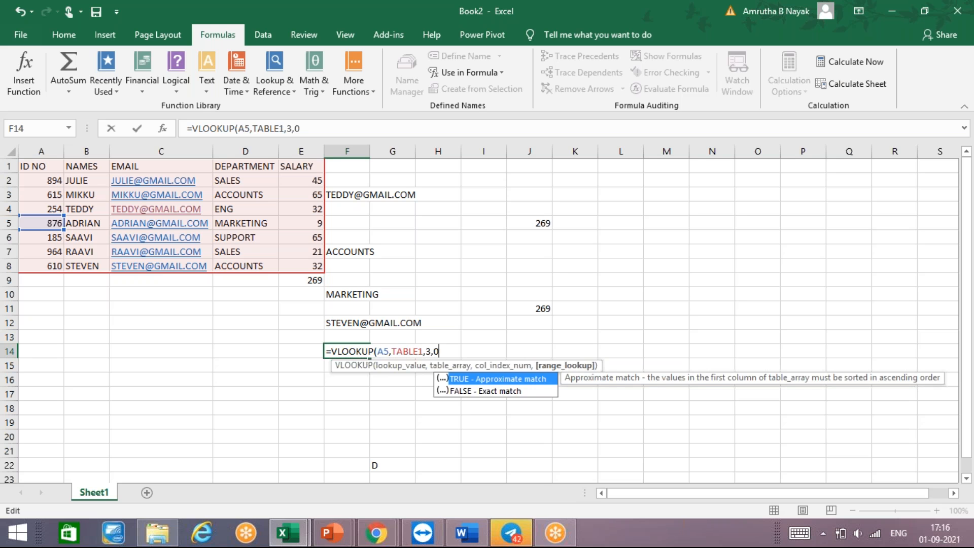
{"action": "key", "text": "Return"}
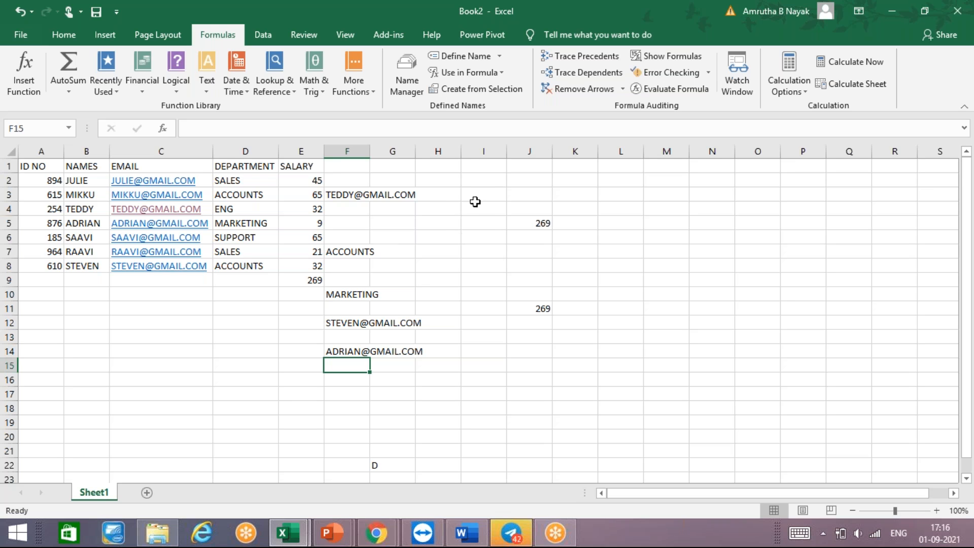
{"action": "left_click", "coordinate": [482, 217]}
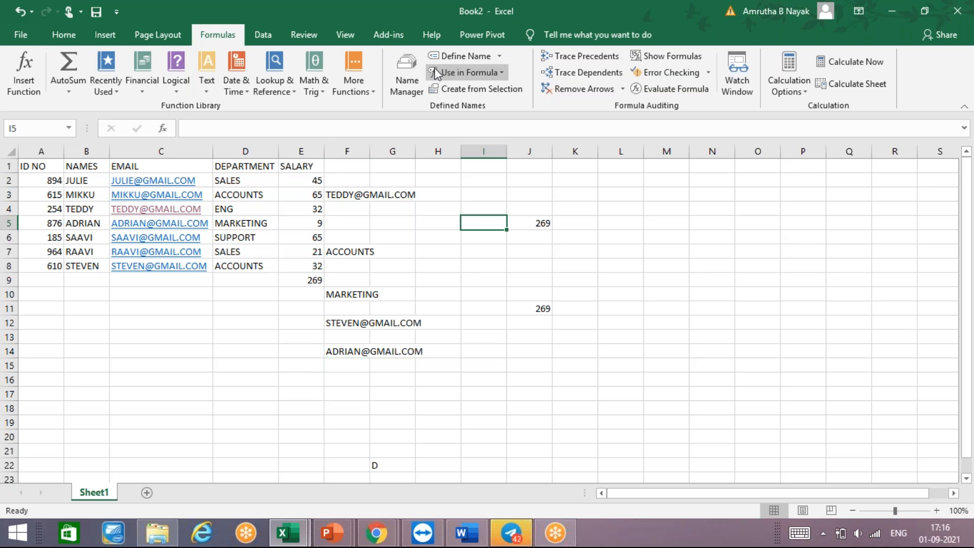
{"action": "left_click", "coordinate": [462, 55]}
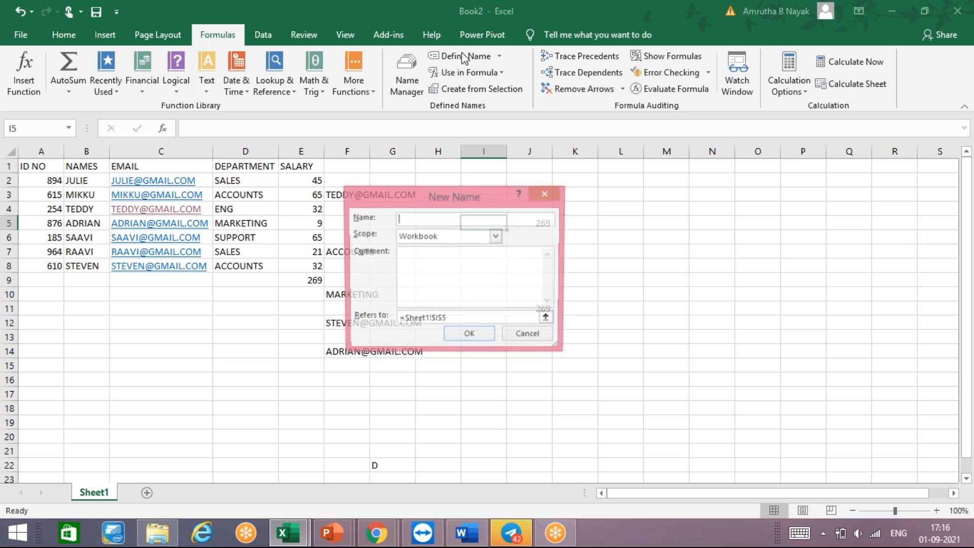
{"action": "left_click", "coordinate": [555, 194]}
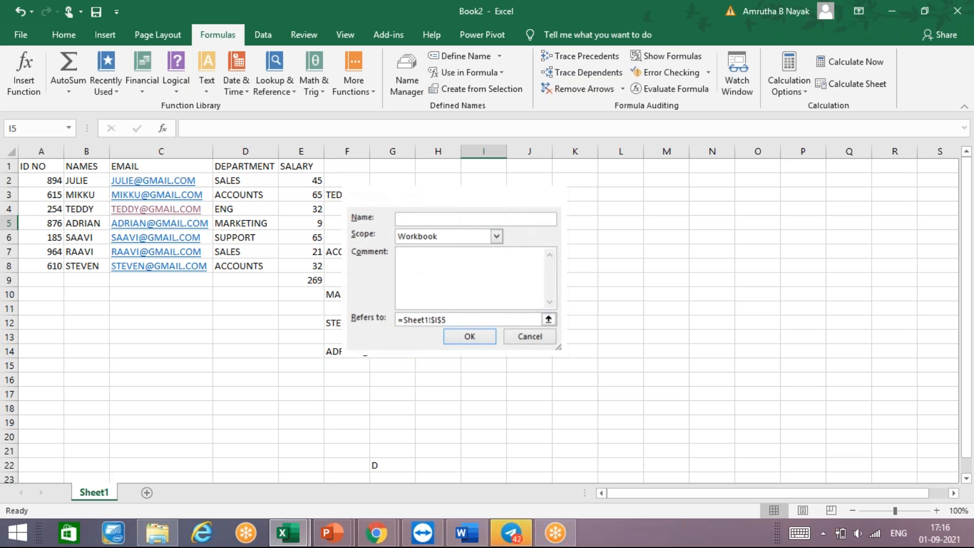
{"action": "left_click", "coordinate": [483, 194]}
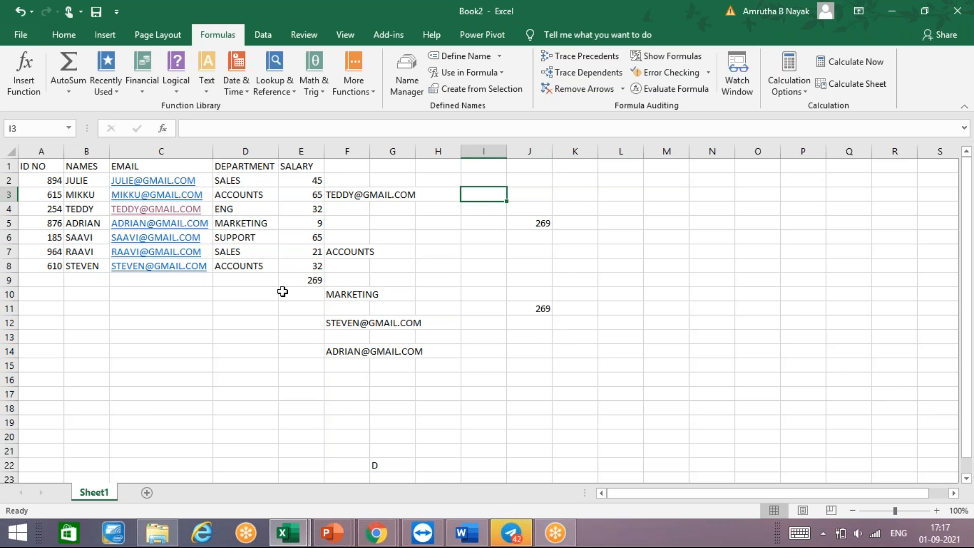
{"action": "left_click", "coordinate": [301, 167]}
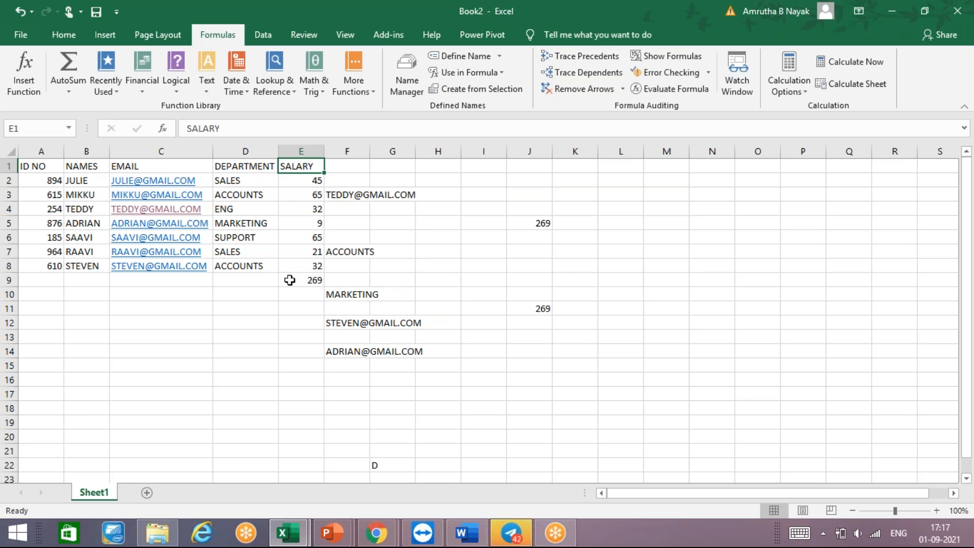
{"action": "left_click", "coordinate": [289, 281]}
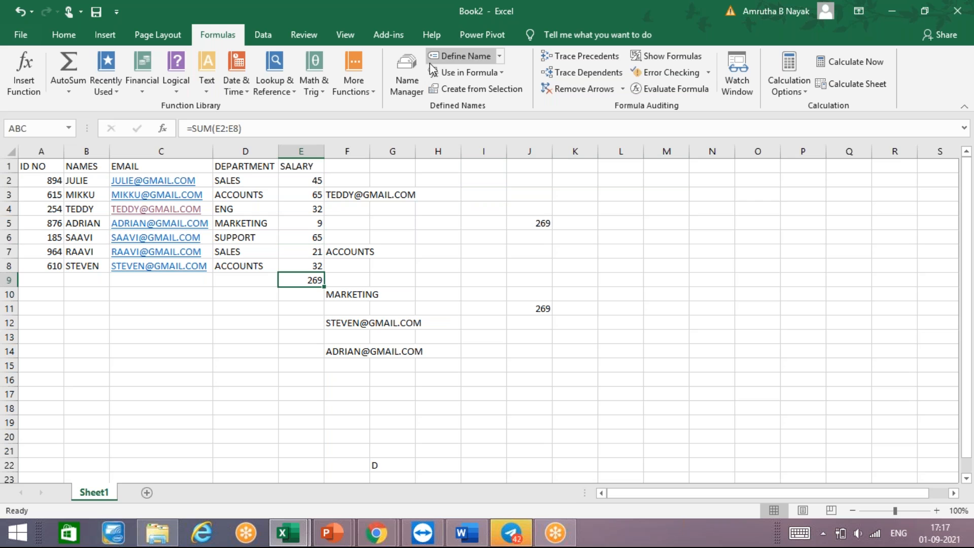
{"action": "left_click", "coordinate": [456, 56]}
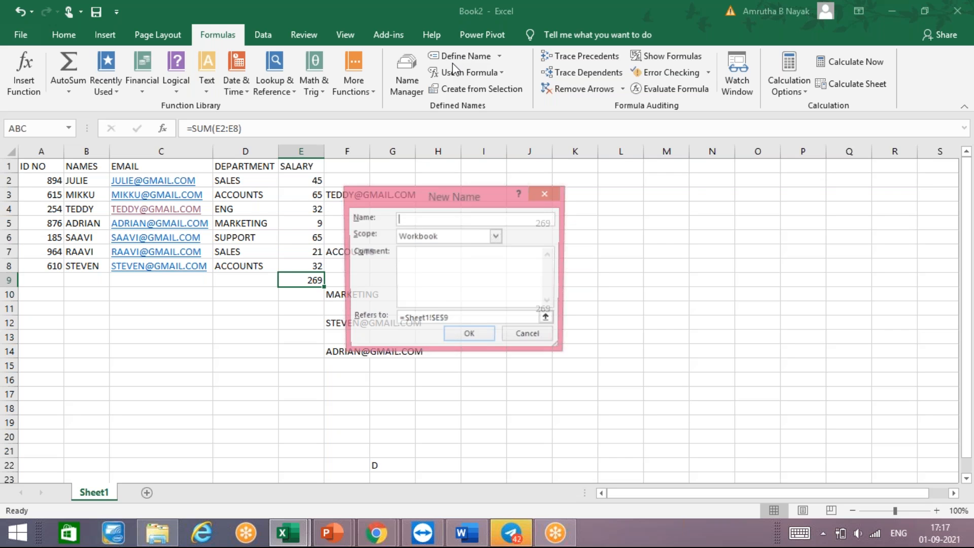
{"action": "left_click", "coordinate": [547, 194]}
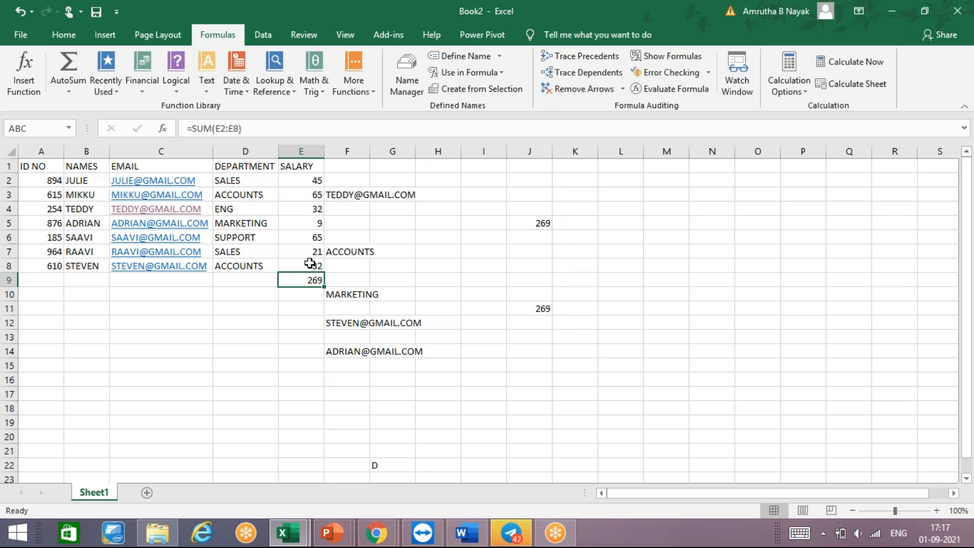
- Define the workbook-scope name XYZ for the last employee's salary in cell E8
{"action": "left_click", "coordinate": [310, 263]}
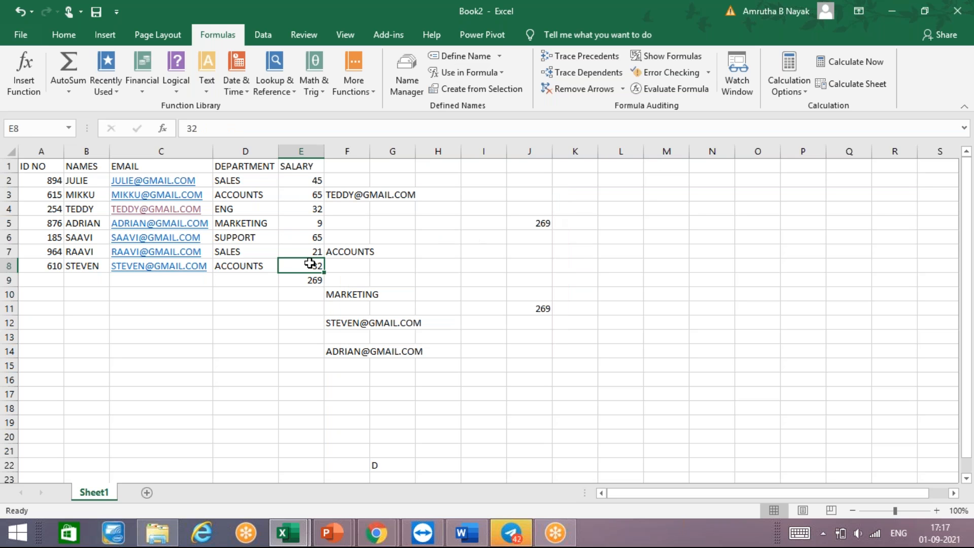
{"action": "left_click", "coordinate": [447, 58]}
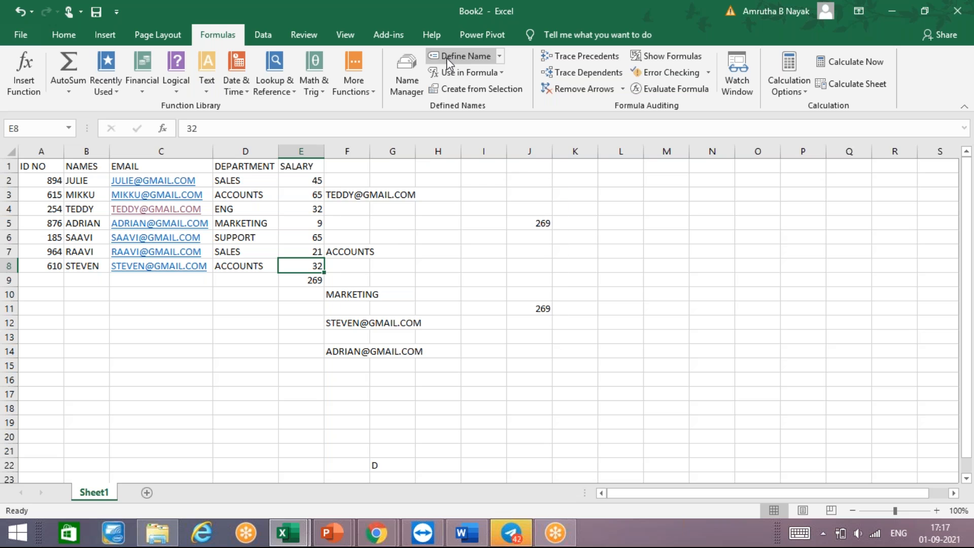
{"action": "key", "text": "BackSpace"}
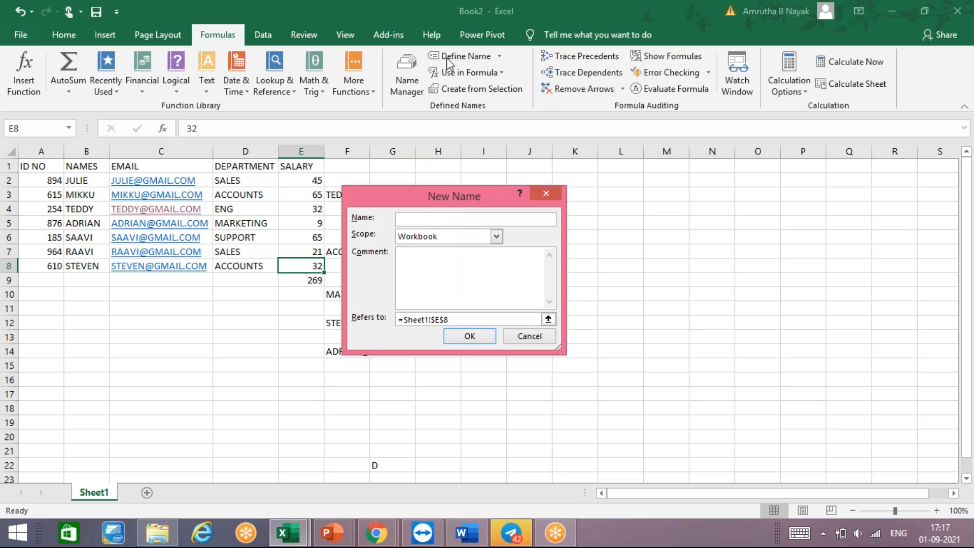
{"action": "type", "text": "XYZ"}
{"action": "key", "text": "Return"}
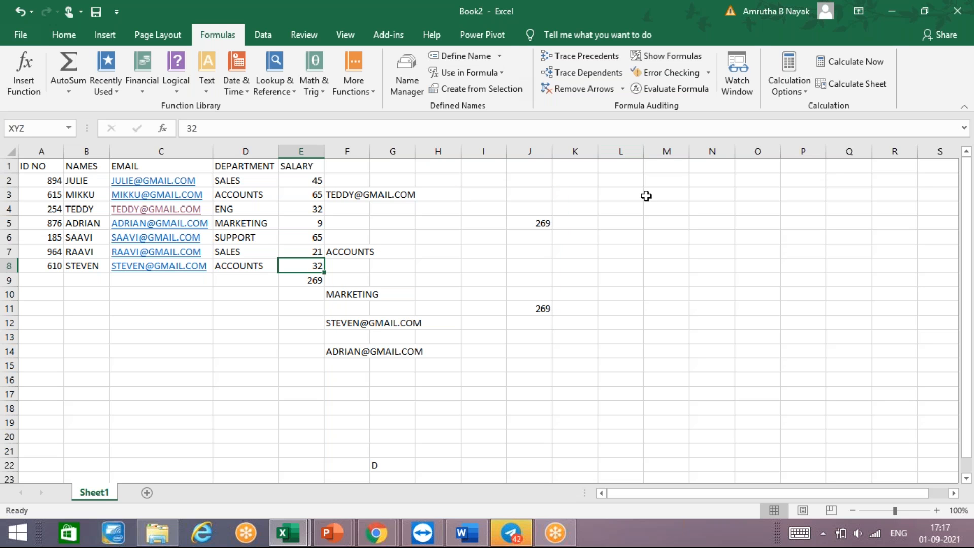
- Retrieve the salary from cell E8 in cell J14 through its defined name with the formula =XYZ
{"action": "left_click", "coordinate": [537, 353]}
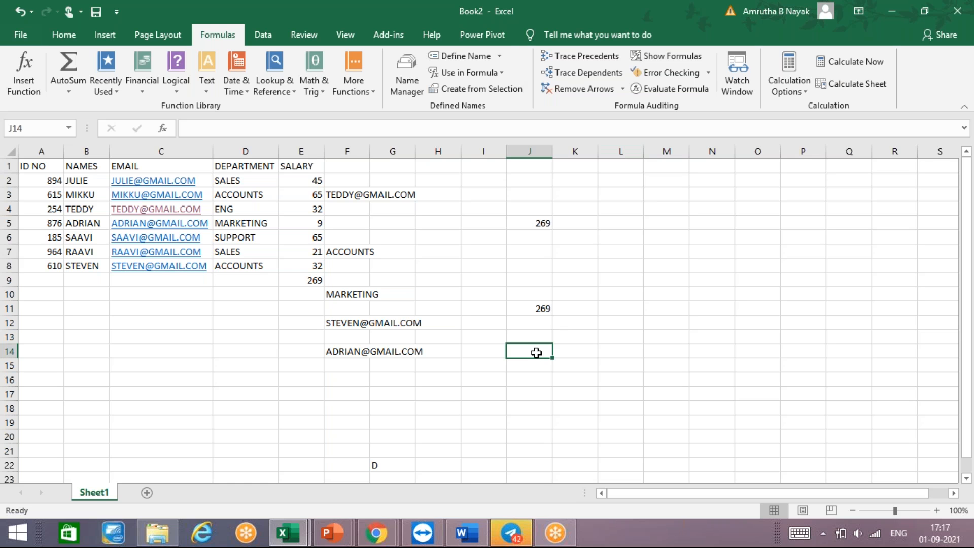
{"action": "type", "text": "=X"}
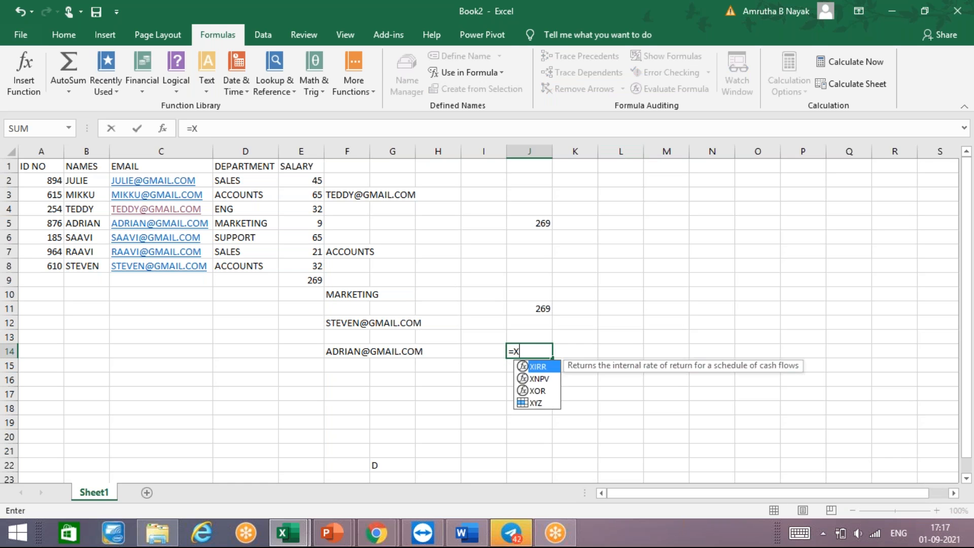
{"action": "type", "text": "YZ"}
{"action": "key", "text": "Return"}
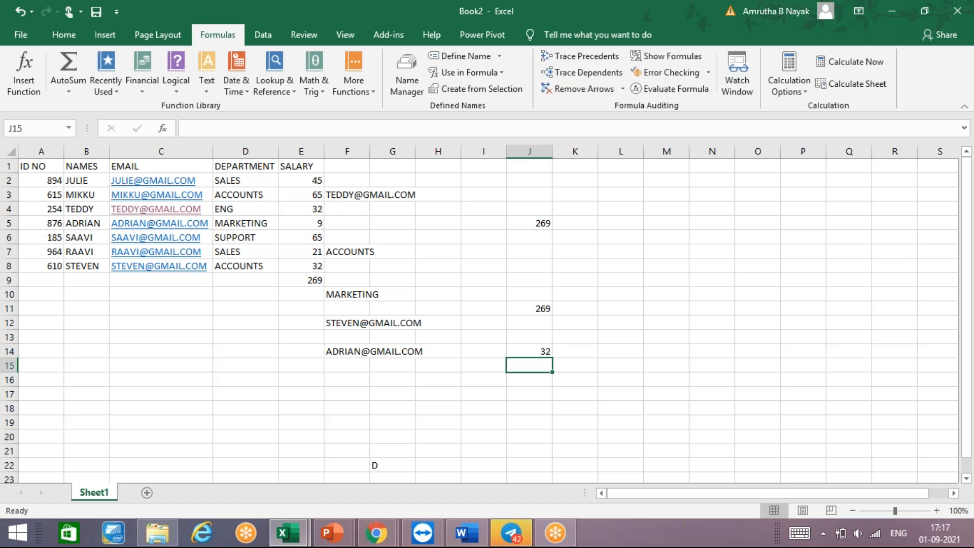
- Change the last employee's salary in cell E8 to 98
{"action": "left_click", "coordinate": [312, 265]}
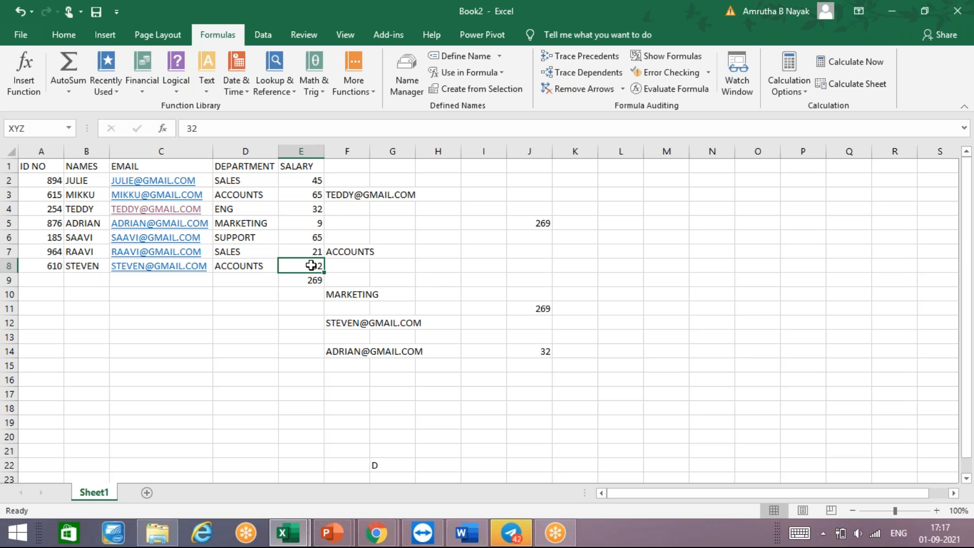
{"action": "type", "text": "98"}
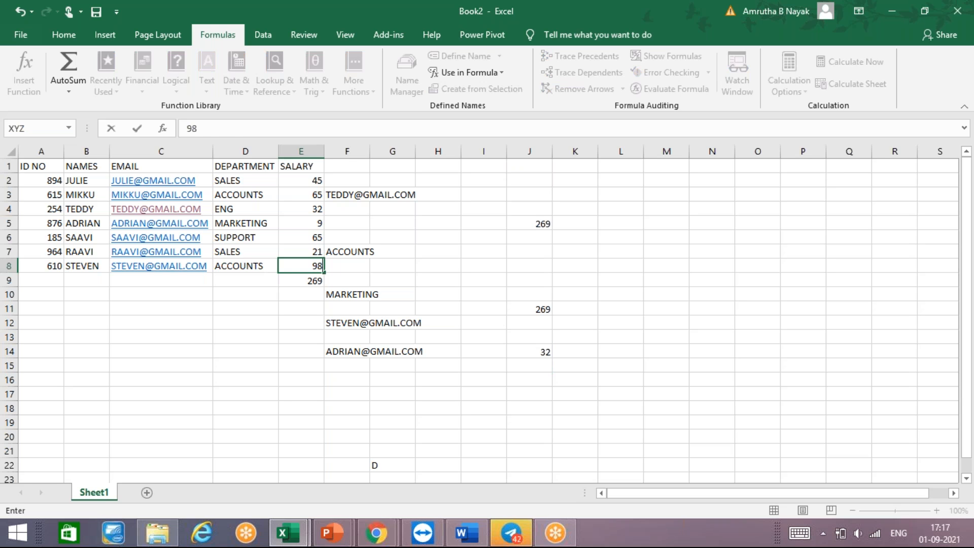
{"action": "key", "text": "Return"}
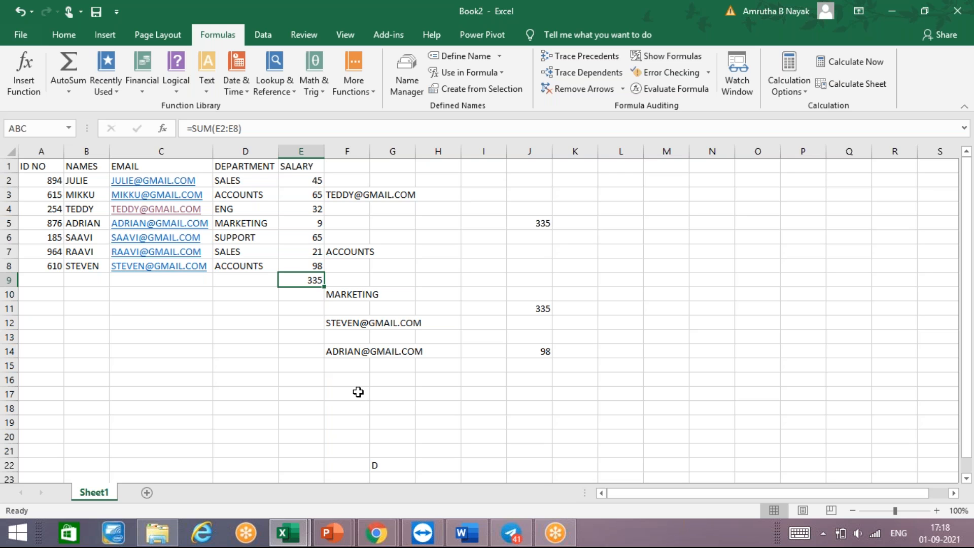
- Try inserting the defined name XYZ as the formula in cell E9, and clear the cell
{"action": "left_click", "coordinate": [500, 76]}
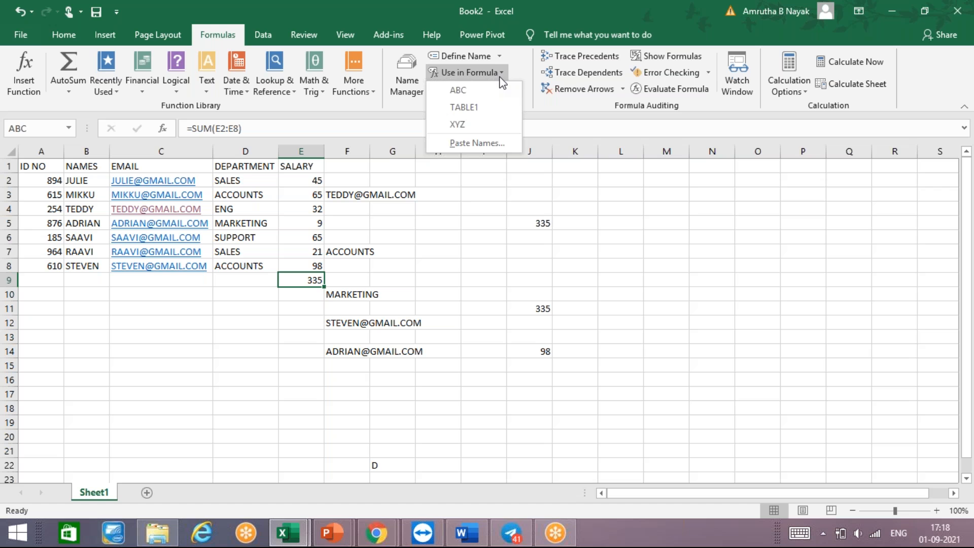
{"action": "left_click", "coordinate": [484, 125]}
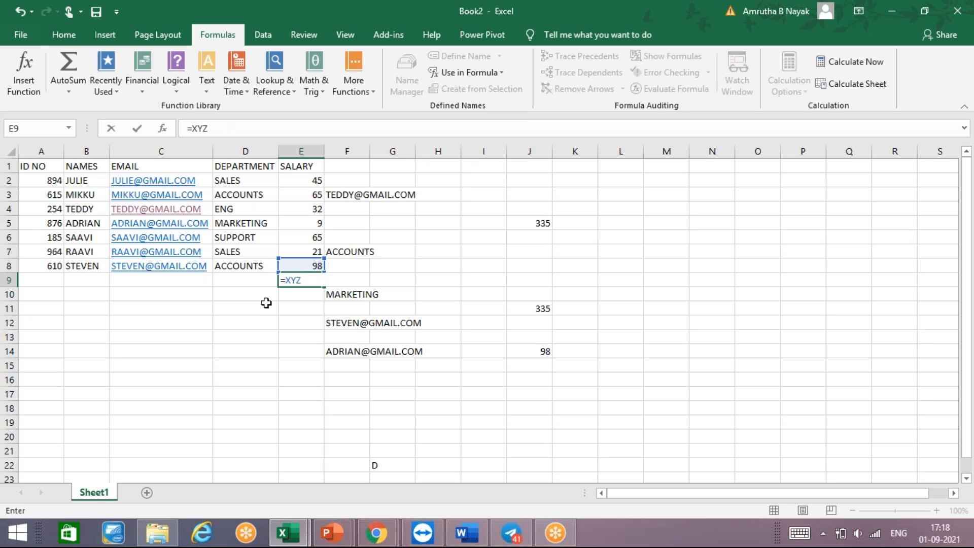
{"action": "key", "text": "BackSpace"}
{"action": "key", "text": "BackSpace"}
{"action": "key", "text": "BackSpace"}
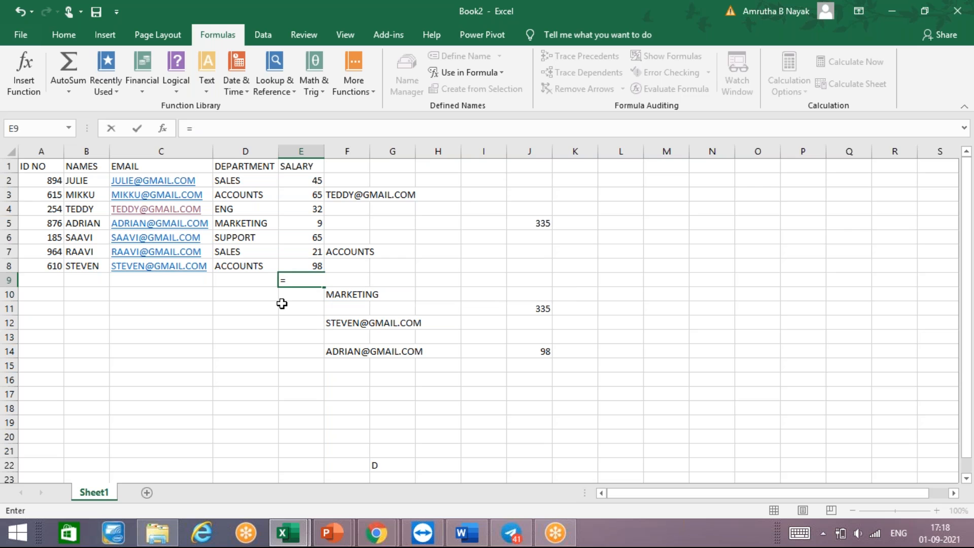
{"action": "key", "text": "BackSpace"}
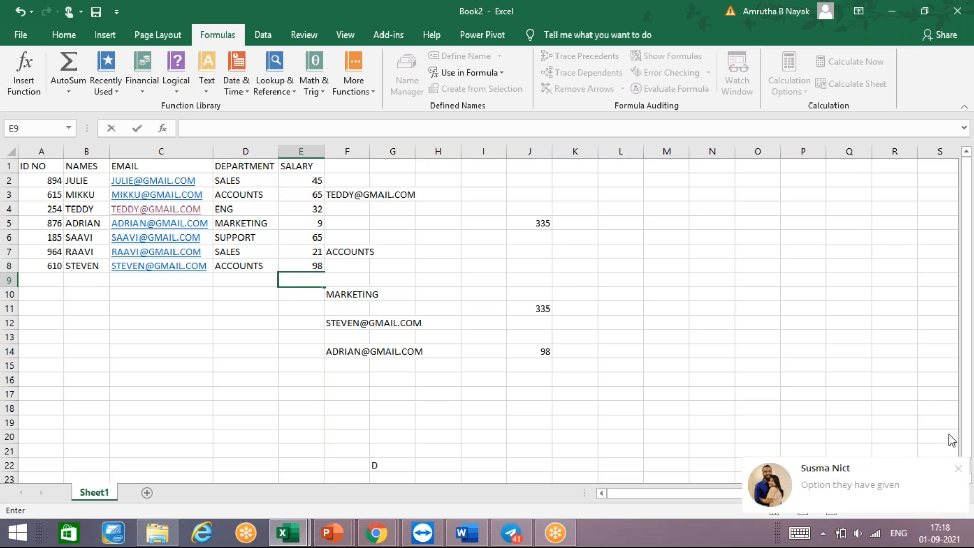
{"action": "left_click", "coordinate": [960, 469]}
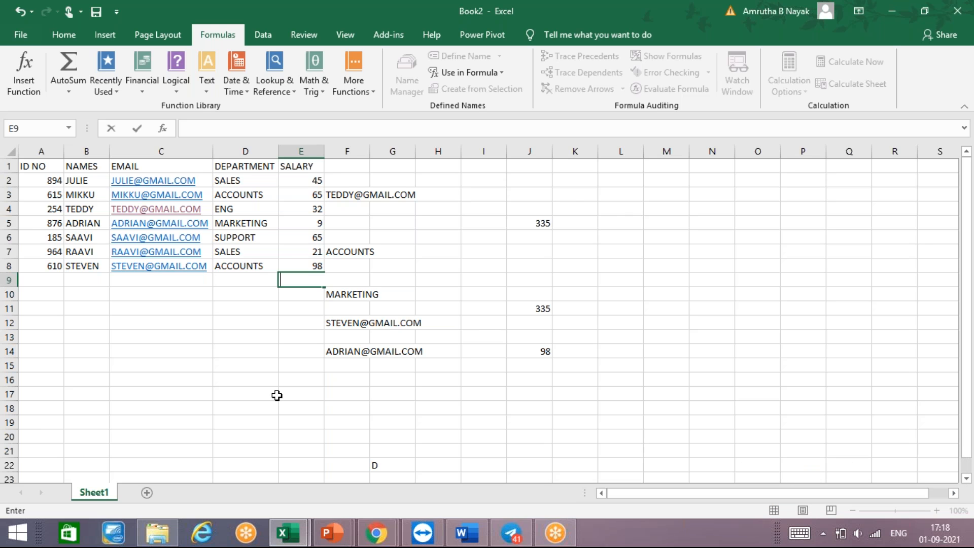
{"action": "left_click", "coordinate": [282, 376]}
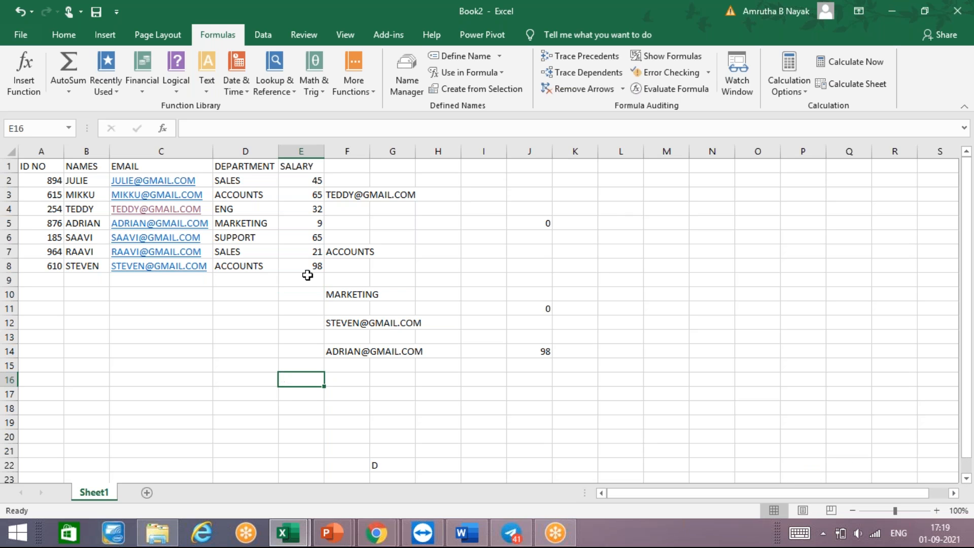
- Review the workbook's defined names and the cells they refer to, along with the options for defining and using names
{"action": "left_click", "coordinate": [398, 76]}
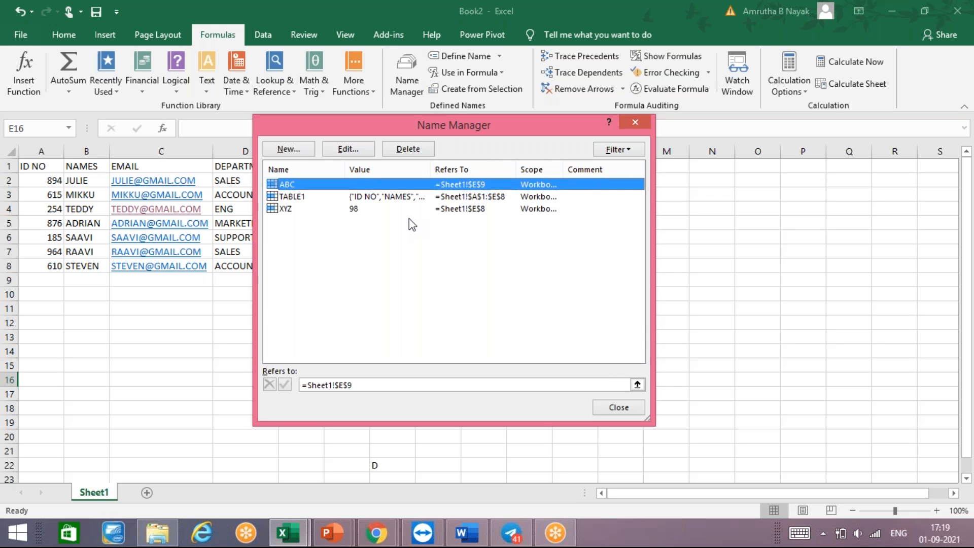
{"action": "left_click", "coordinate": [635, 123]}
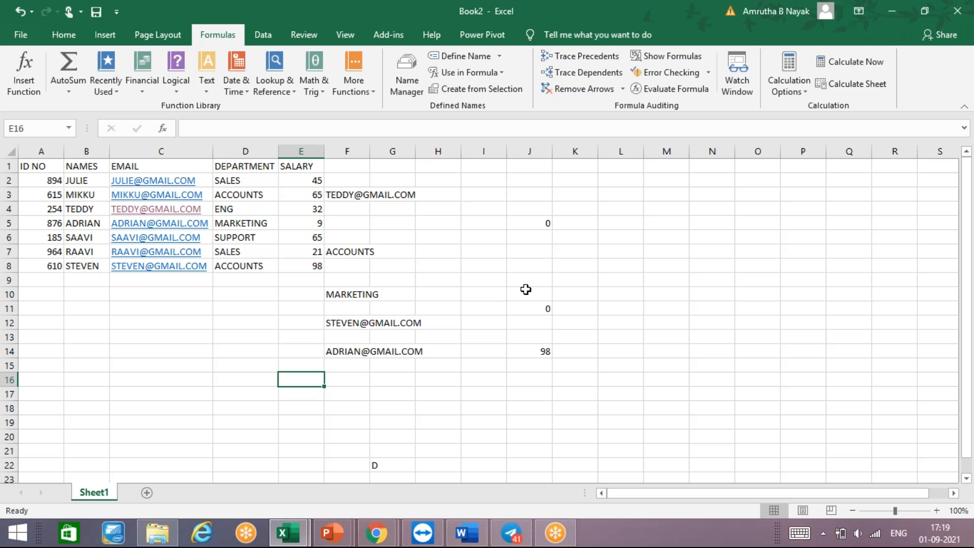
{"action": "left_click", "coordinate": [465, 60]}
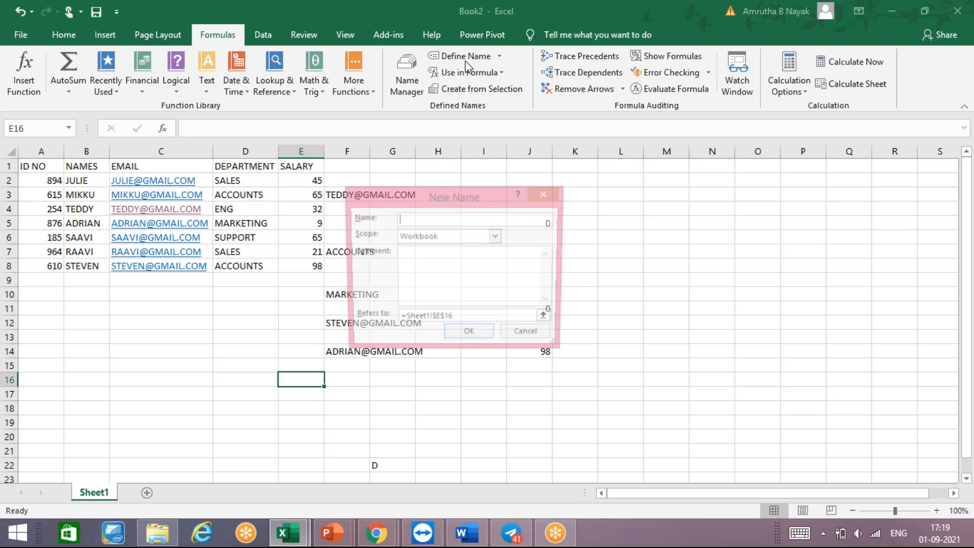
{"action": "left_click", "coordinate": [545, 192]}
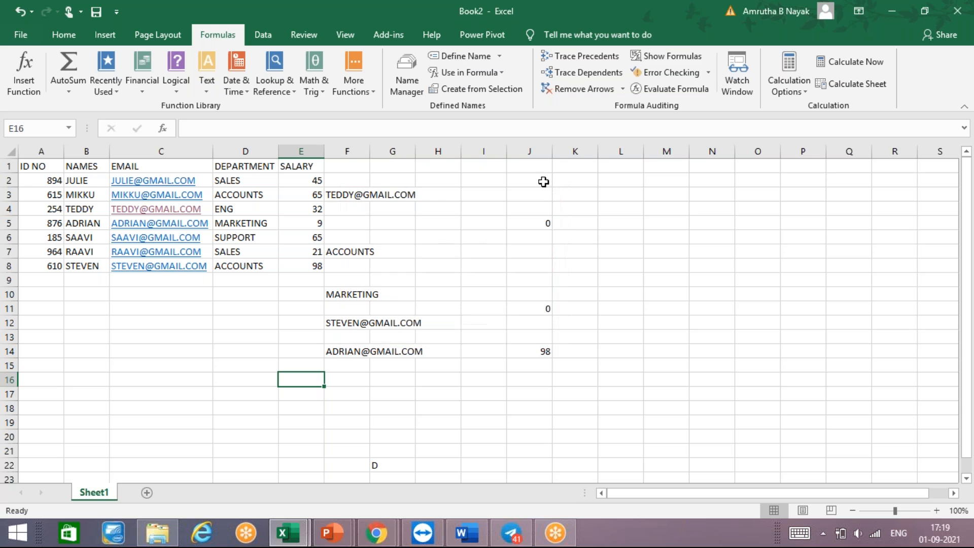
{"action": "left_click", "coordinate": [500, 74]}
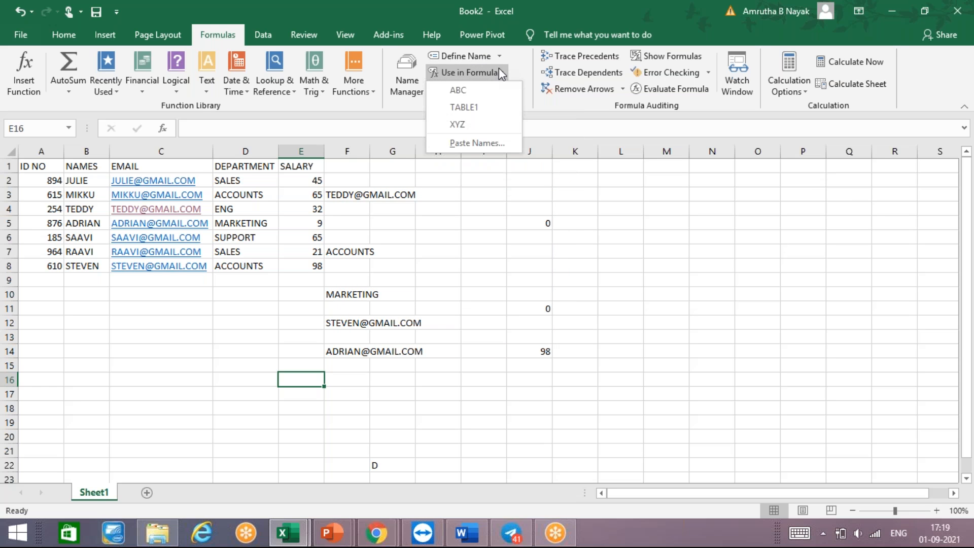
{"action": "left_click", "coordinate": [409, 69]}
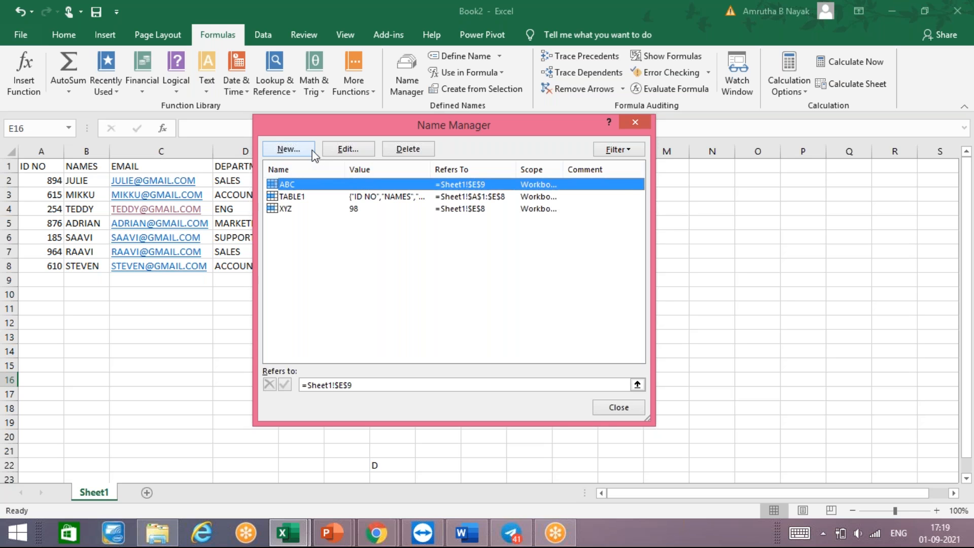
{"action": "left_click", "coordinate": [634, 123]}
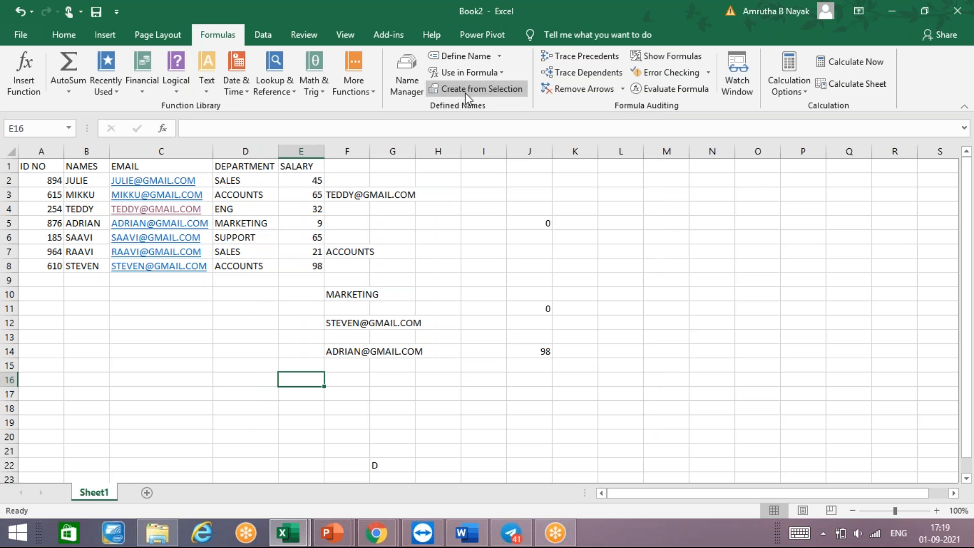
- Try to create names from the top row with only cell E16 selected
{"action": "left_click", "coordinate": [465, 93]}
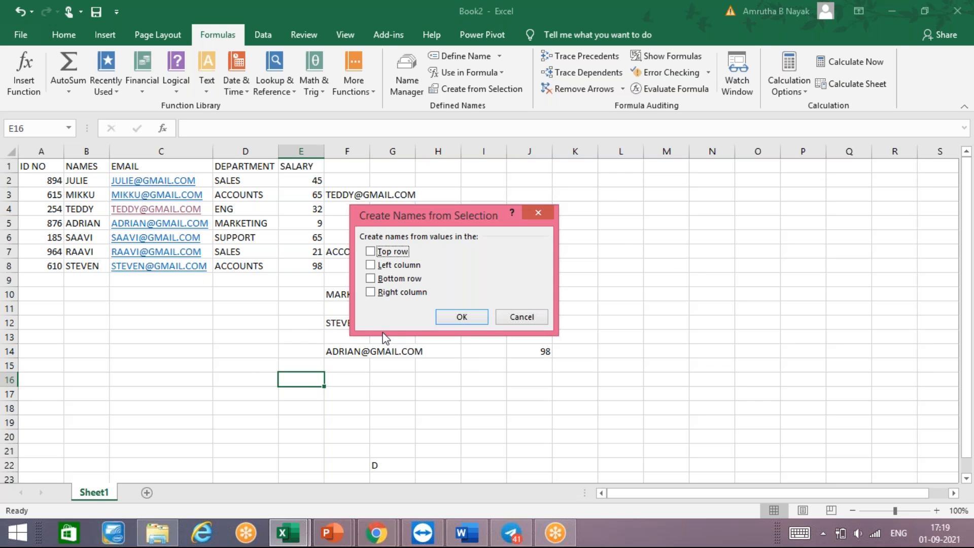
{"action": "left_click", "coordinate": [372, 253]}
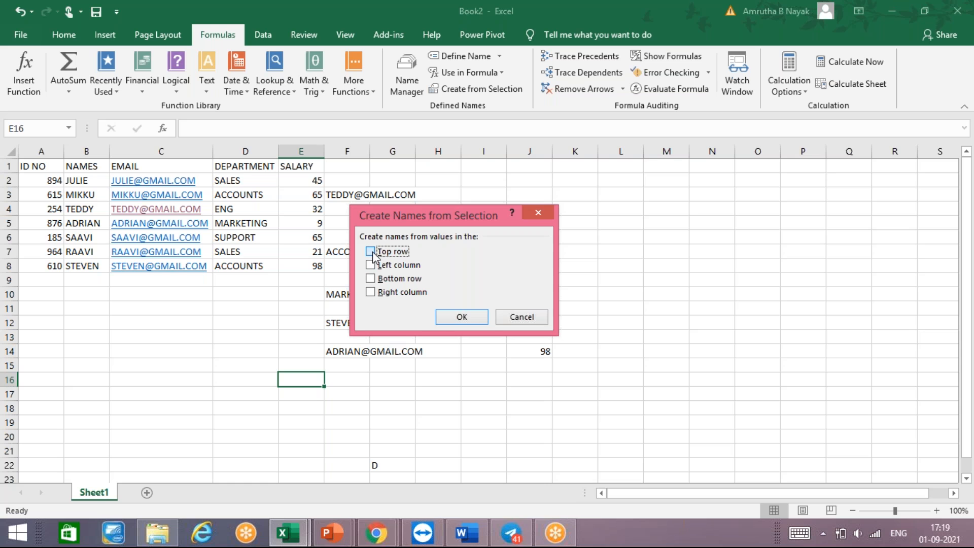
{"action": "left_click", "coordinate": [463, 315]}
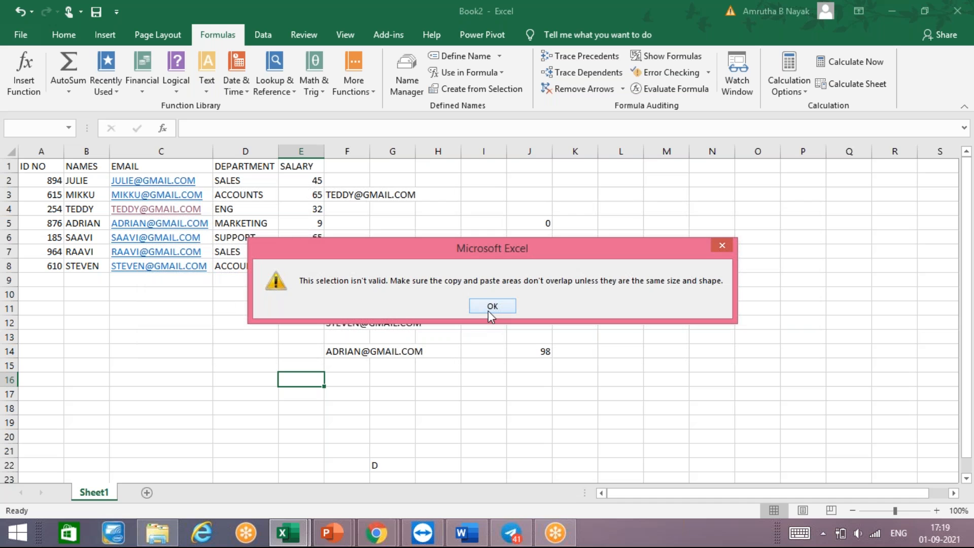
{"action": "left_click", "coordinate": [489, 308]}
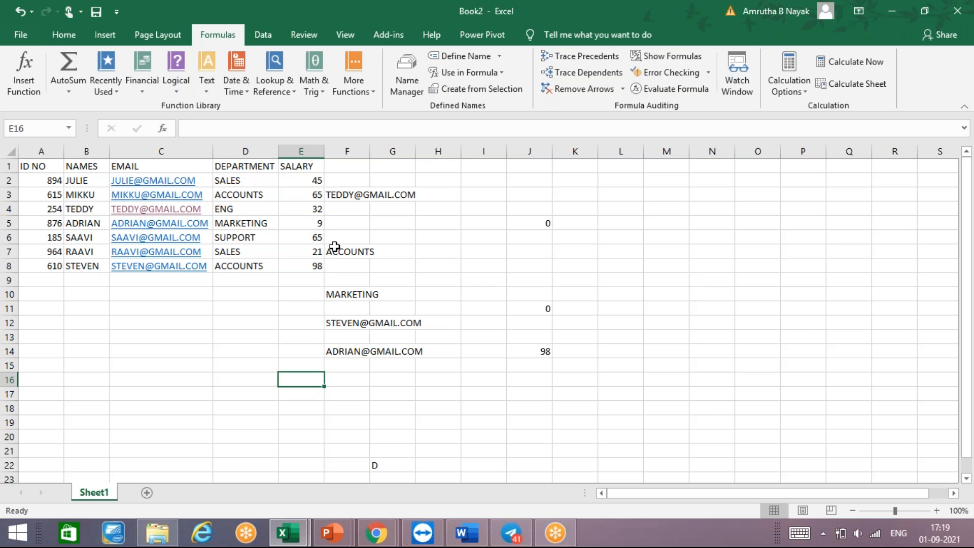
- Try to use the defined name ABC as the formula in cell E9
{"action": "left_click", "coordinate": [300, 276]}
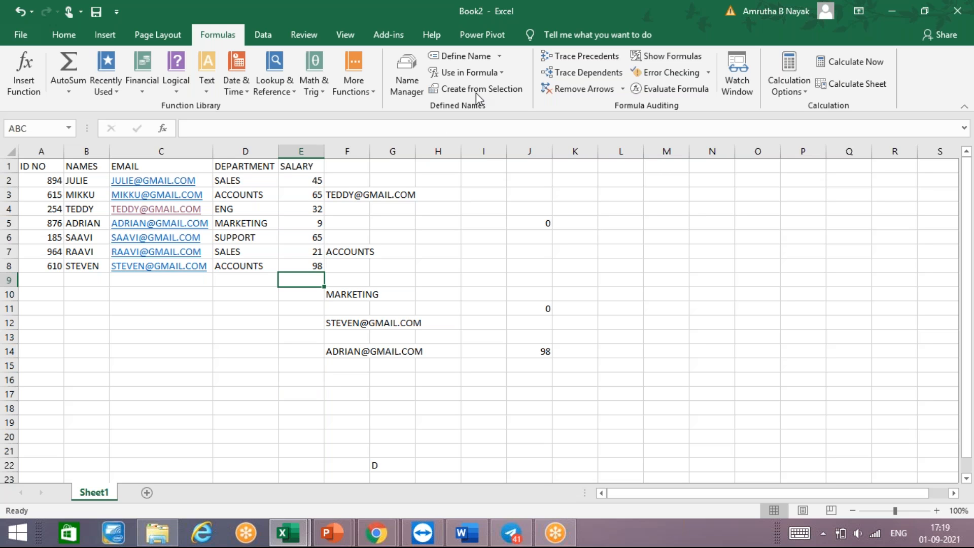
{"action": "left_click", "coordinate": [484, 73]}
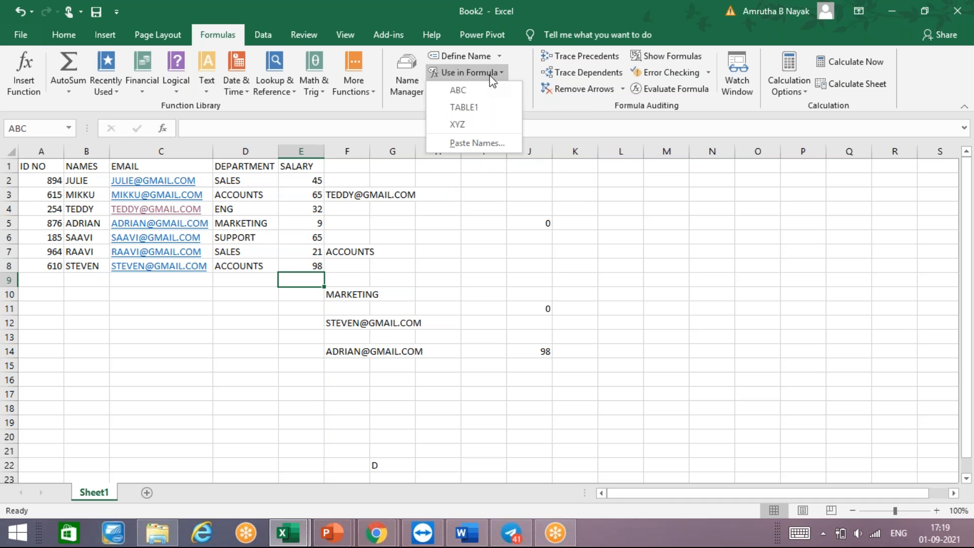
{"action": "left_click", "coordinate": [459, 90]}
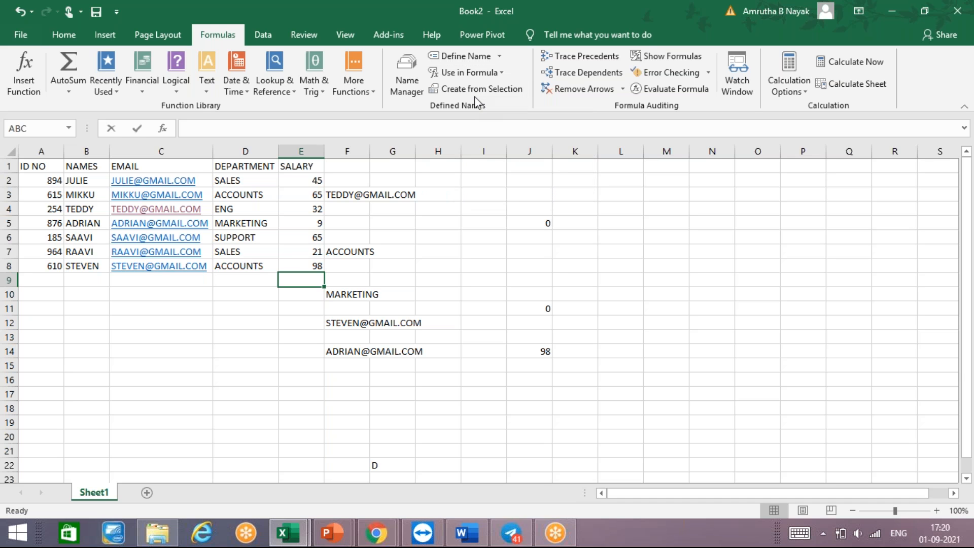
{"action": "key", "text": "Return"}
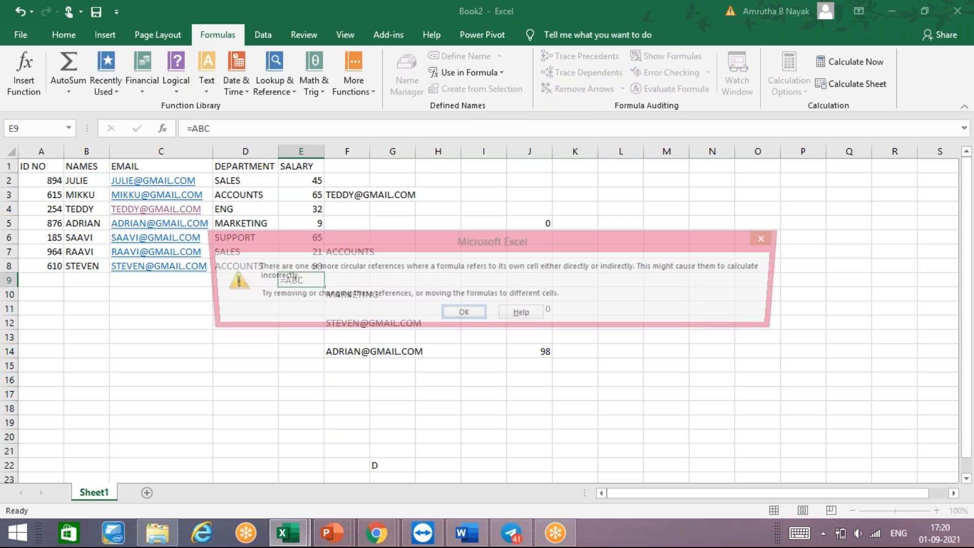
{"action": "key", "text": "Return"}
{"action": "key", "text": "Up"}
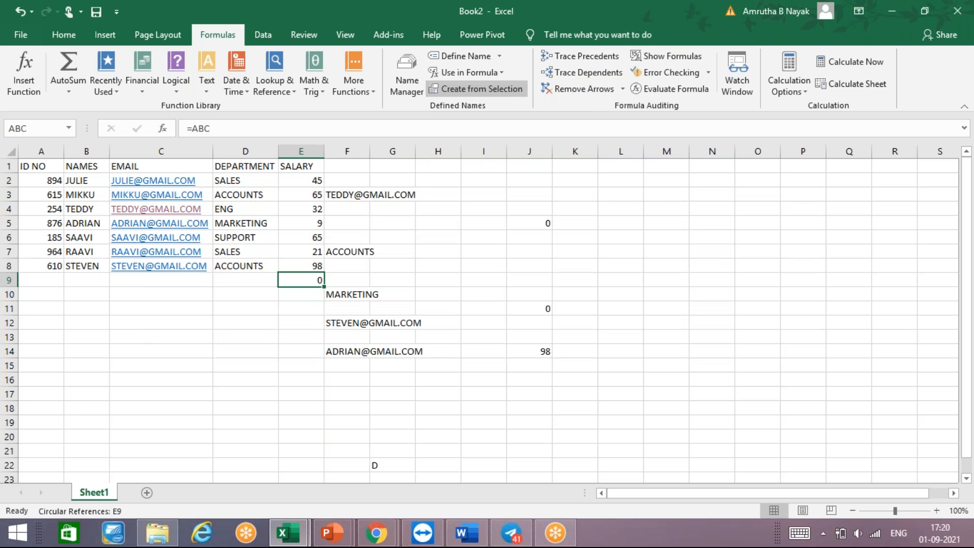
- Total the salaries in cell E9 with the formula =SUM(E2:E8)
{"action": "type", "text": "=SUM("}
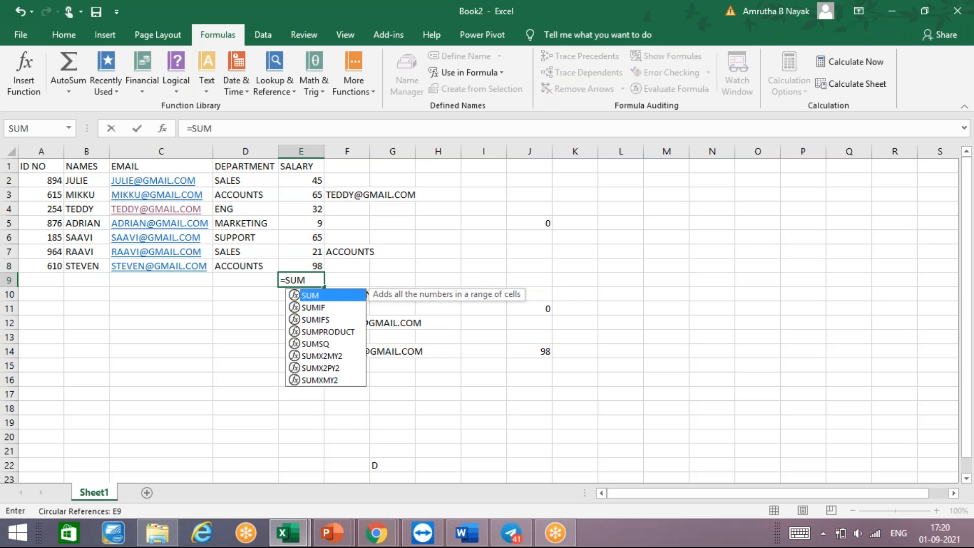
{"action": "left_click", "coordinate": [291, 180]}
{"action": "key", "text": "shift+Down"}
{"action": "key", "text": "shift+Down"}
{"action": "key", "text": "shift+Down"}
{"action": "key", "text": "shift+Down"}
{"action": "key", "text": "shift+Down"}
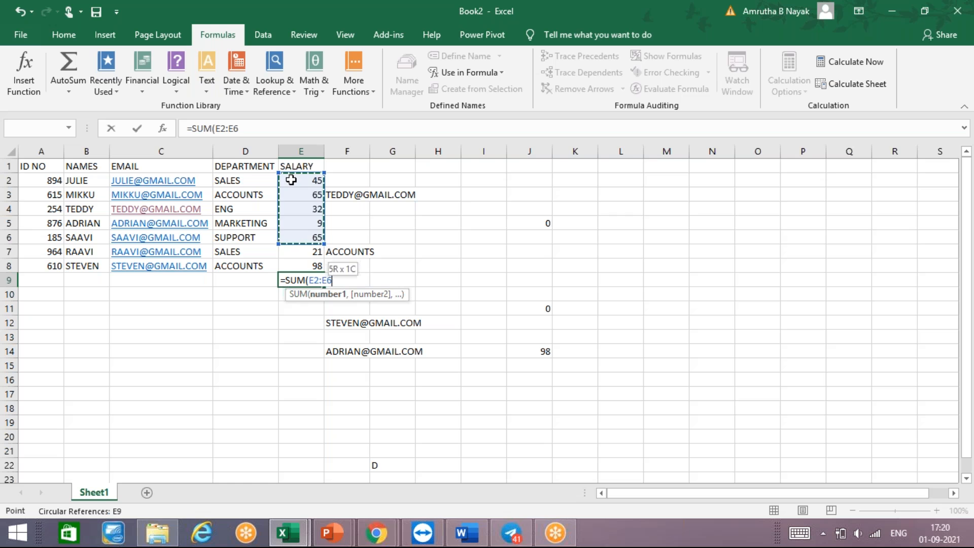
{"action": "key", "text": "shift+Down"}
{"action": "type", "text": ")"}
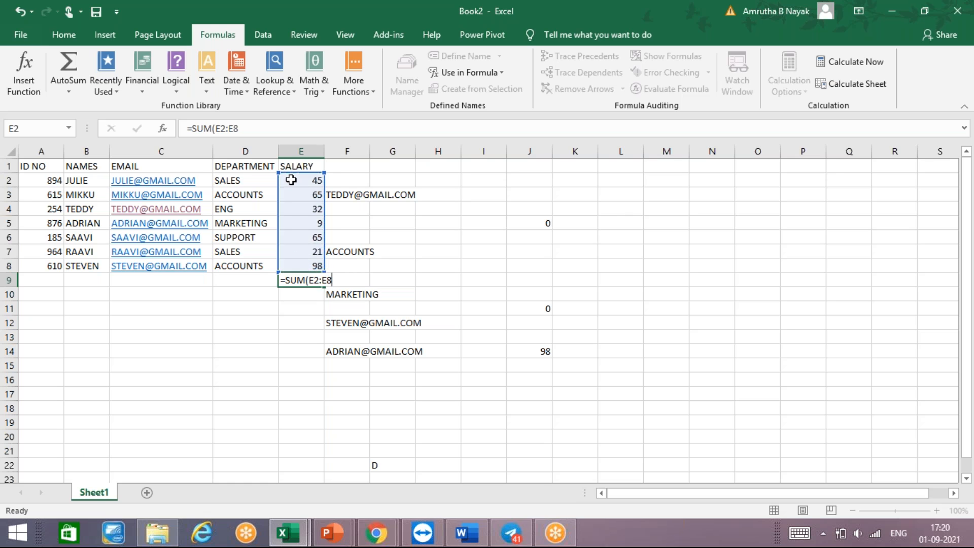
{"action": "key", "text": "Return"}
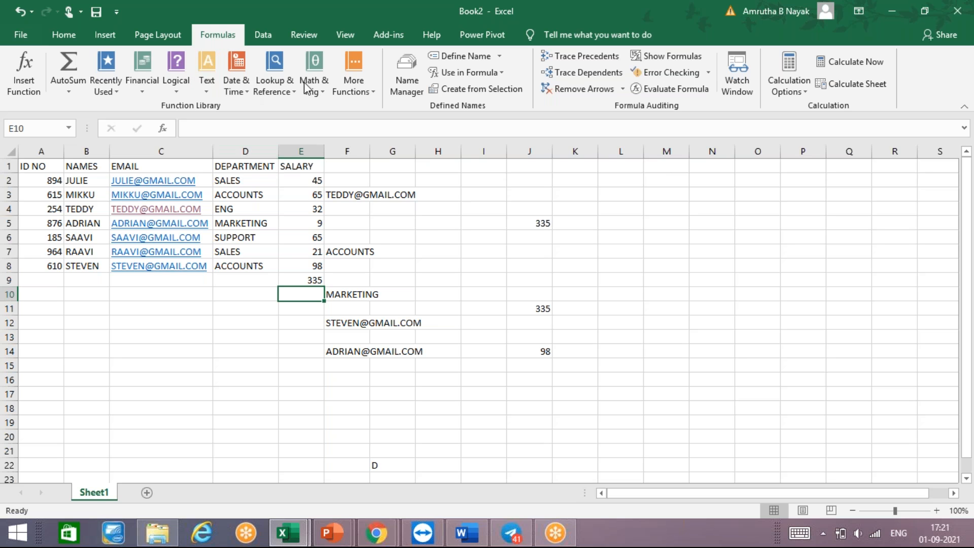
- Trace the precedents of the salary total in E9, the linked cell J5 and the HLOOKUP cell F12
{"action": "left_click", "coordinate": [546, 222]}
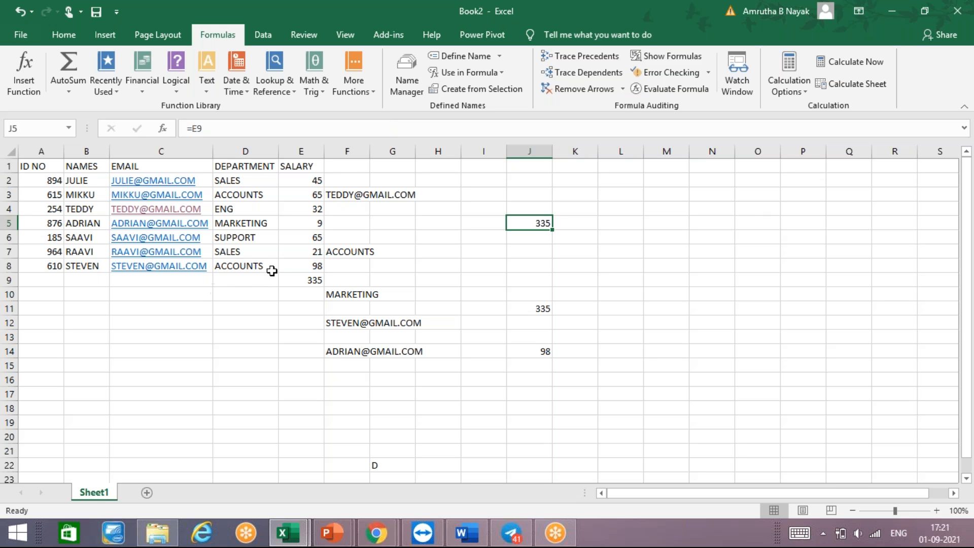
{"action": "left_click", "coordinate": [312, 280]}
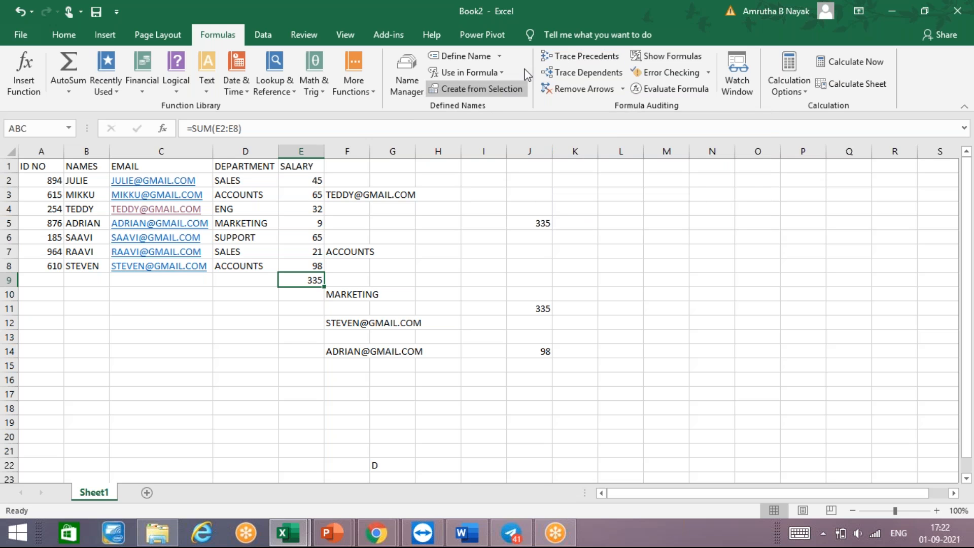
{"action": "left_click", "coordinate": [553, 60]}
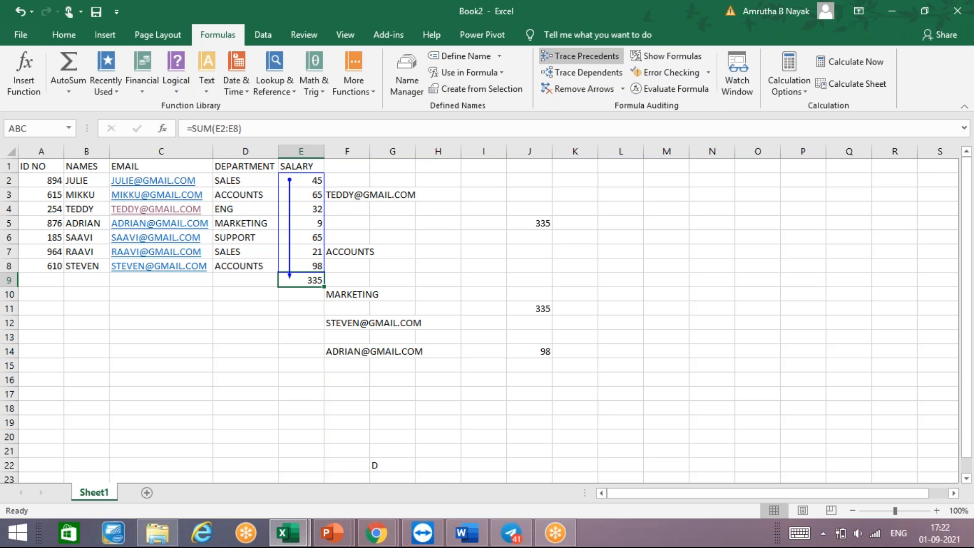
{"action": "left_click", "coordinate": [529, 226]}
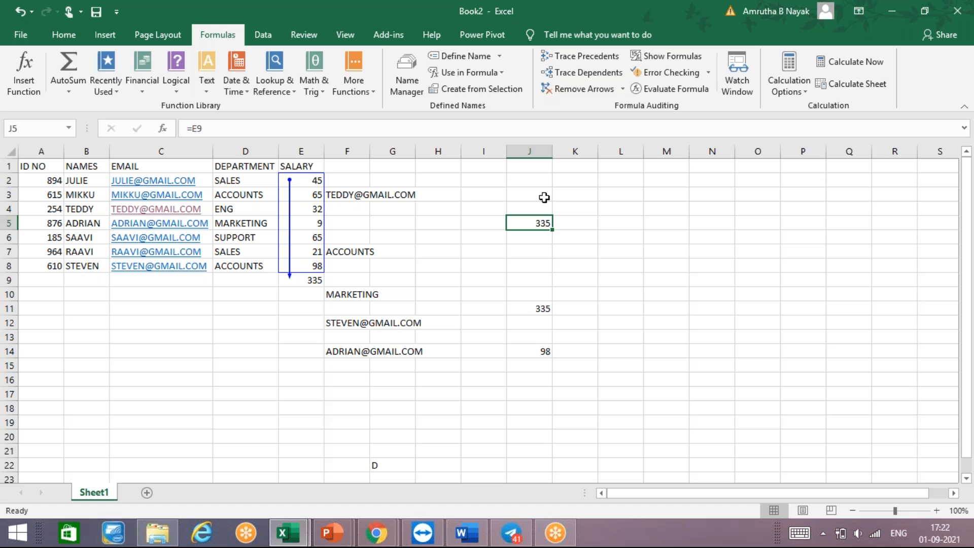
{"action": "left_click", "coordinate": [591, 57]}
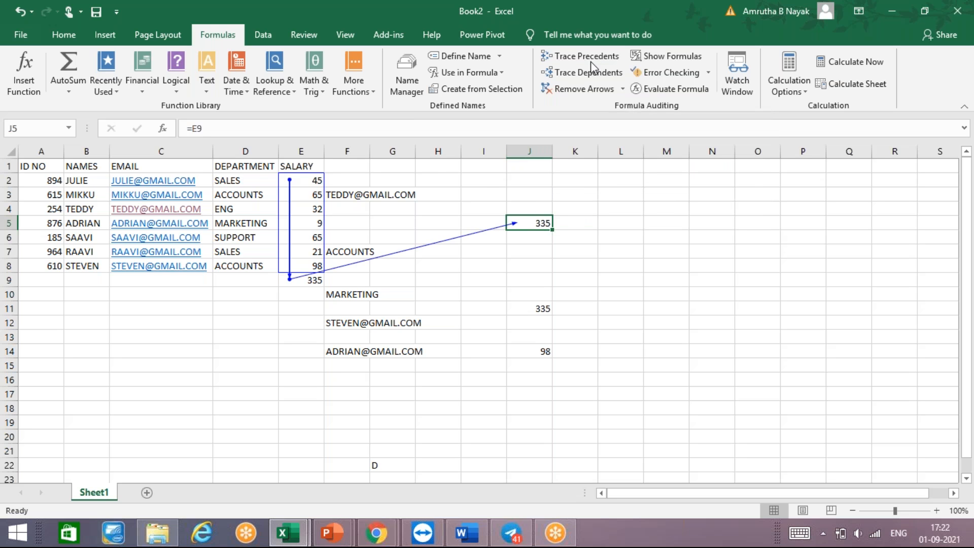
{"action": "left_click", "coordinate": [346, 325]}
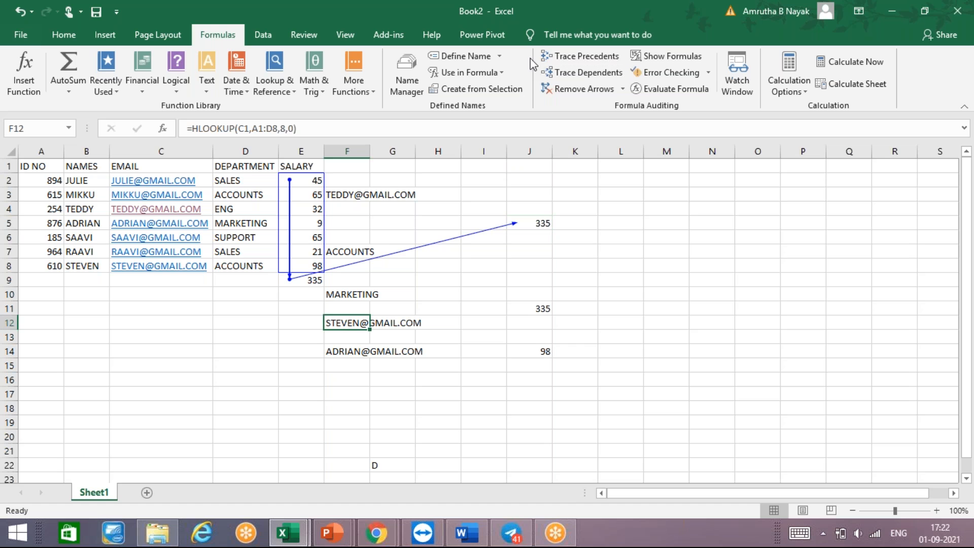
{"action": "left_click", "coordinate": [561, 59]}
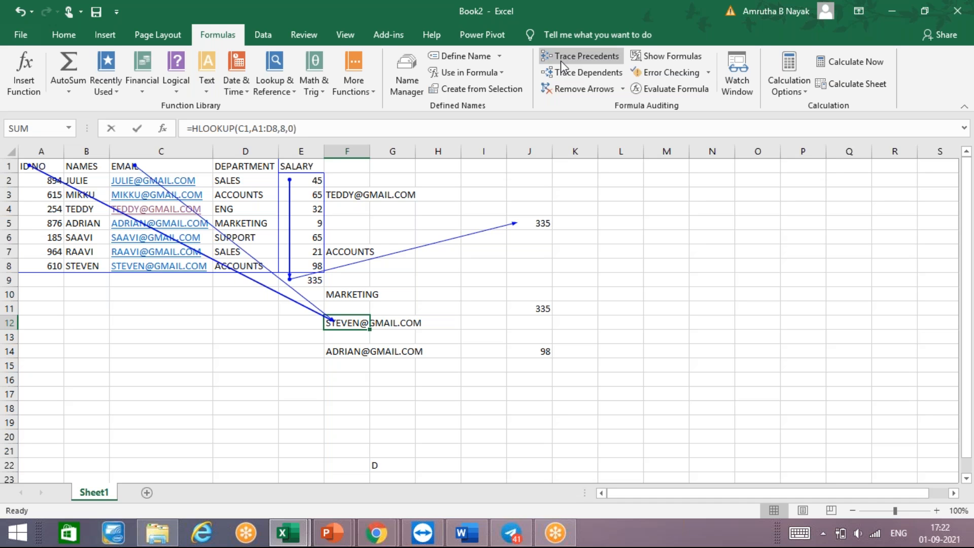
- Clear the stray text in cell F12 and re-enter the formula =HLOOKUP(C1,A1:D8,8,0)
{"action": "type", "text": "9OI"}
{"action": "key", "text": "BackSpace"}
{"action": "key", "text": "BackSpace"}
{"action": "key", "text": "BackSpace"}
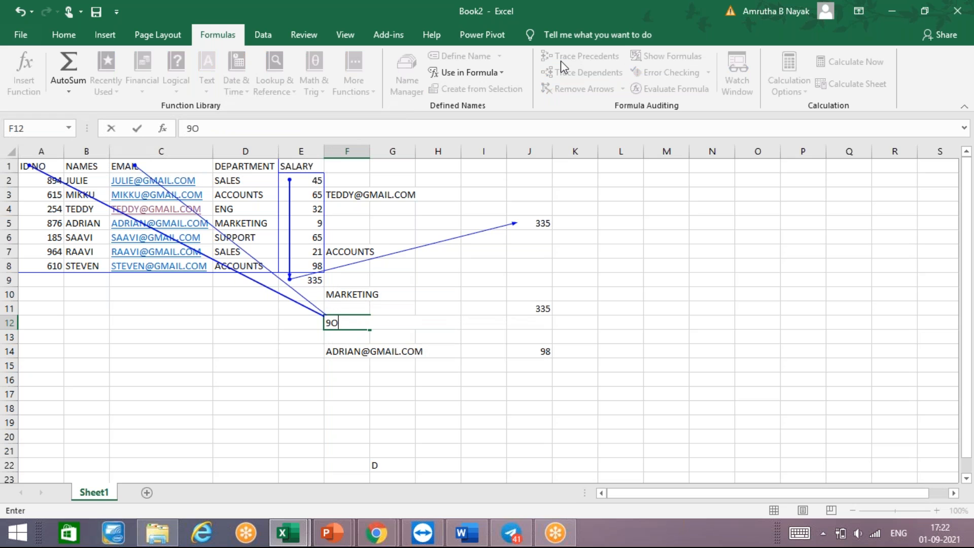
{"action": "type", "text": "=HLOOKUP(C1,A1:D8,8,0)"}
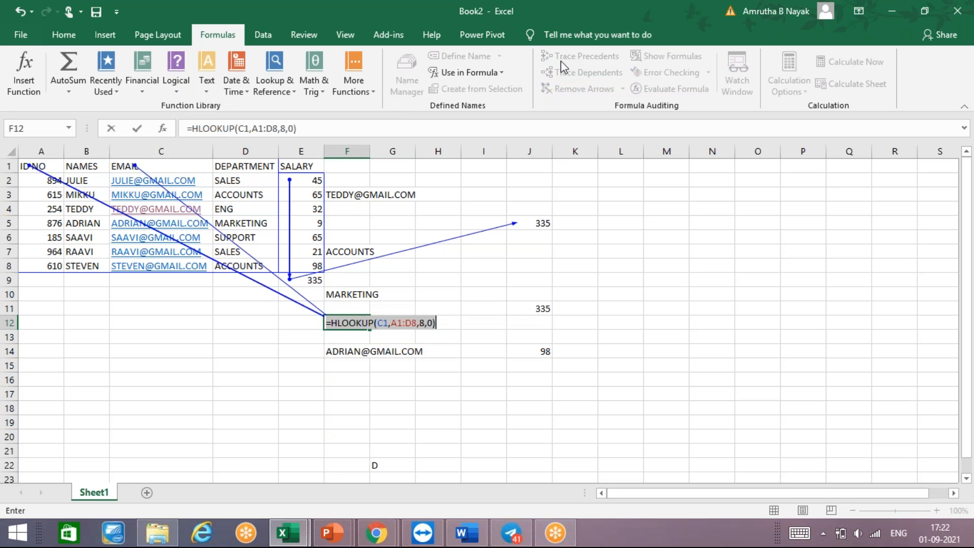
{"action": "key", "text": "Return"}
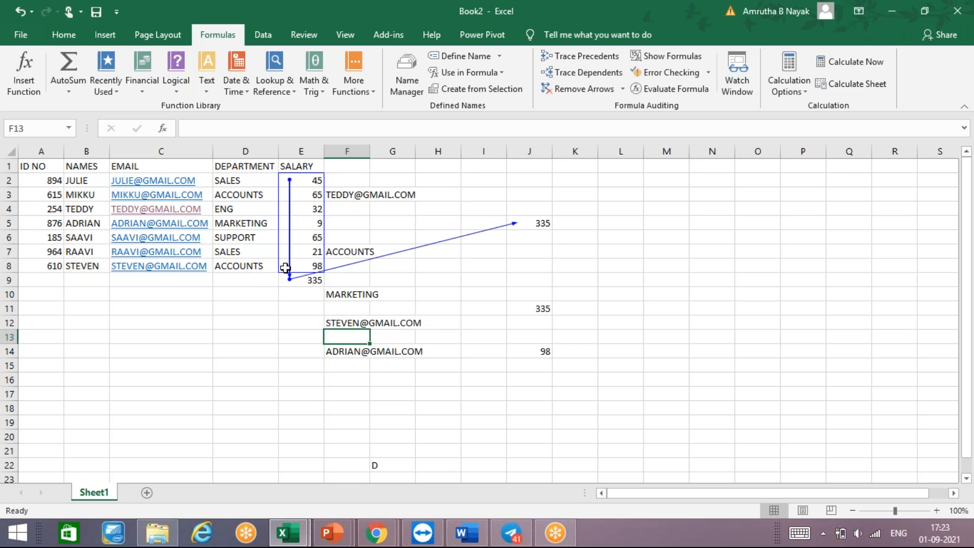
- Remove all trace arrows and review the sheet's formulas in place of results, switching the formula display off again
{"action": "left_click", "coordinate": [586, 89]}
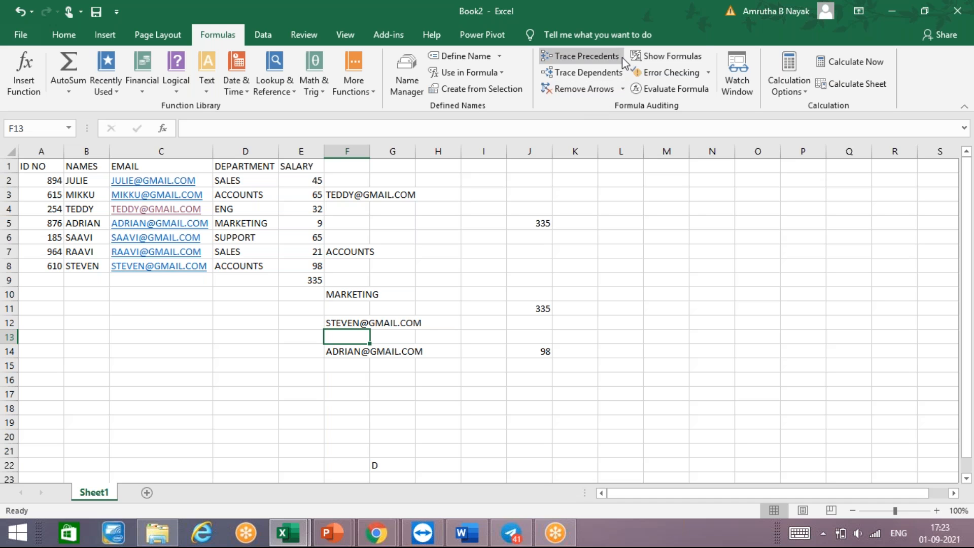
{"action": "left_click", "coordinate": [645, 60]}
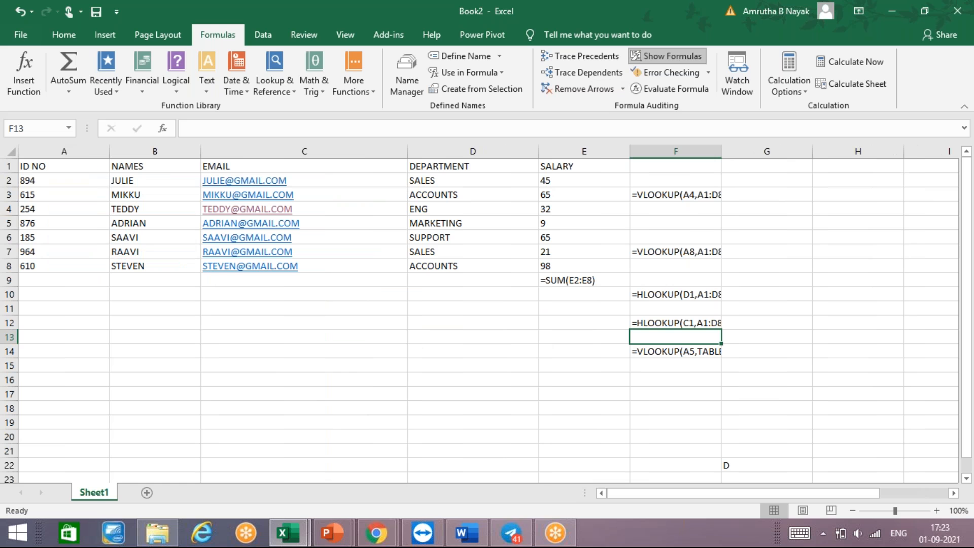
{"action": "scroll", "coordinate": [479, 315], "scroll_direction": "right", "scroll_amount": 5}
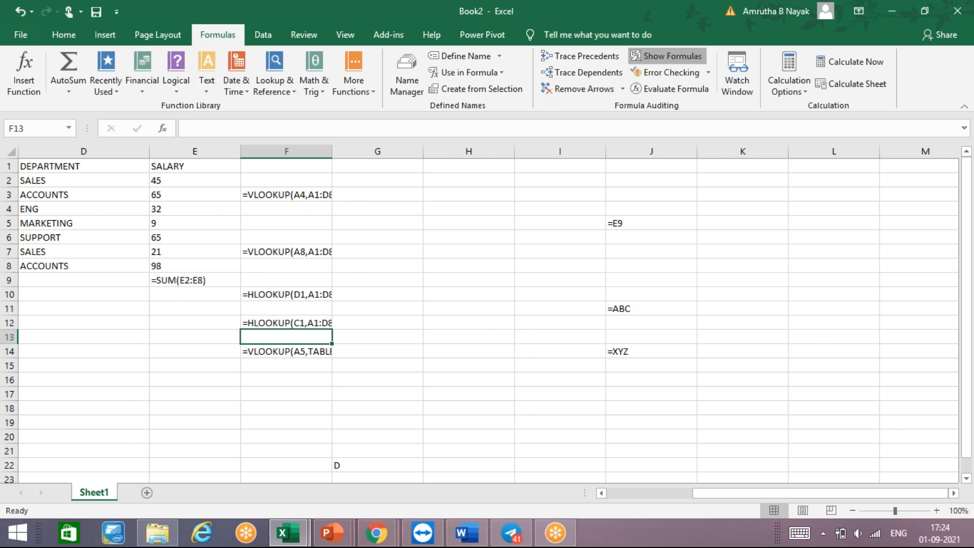
{"action": "left_click", "coordinate": [668, 56]}
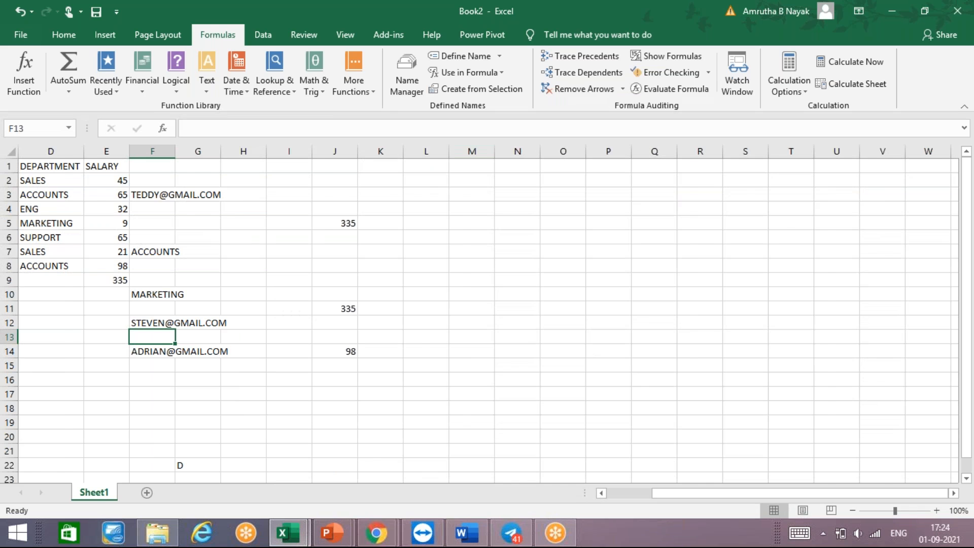
{"action": "scroll", "coordinate": [484, 314], "scroll_direction": "left", "scroll_amount": 3}
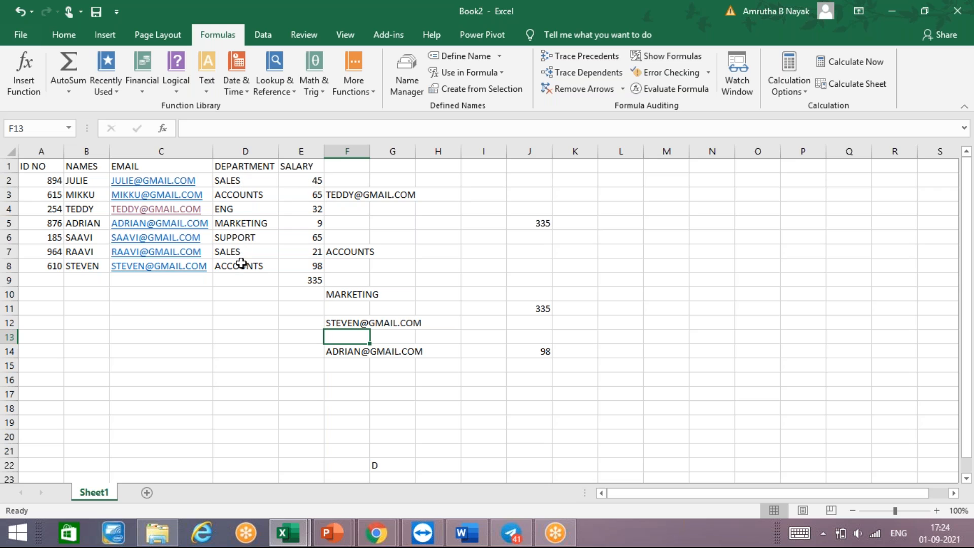
- Trace the dependents of the department entries in cells D2:D8
{"action": "left_click", "coordinate": [252, 190]}
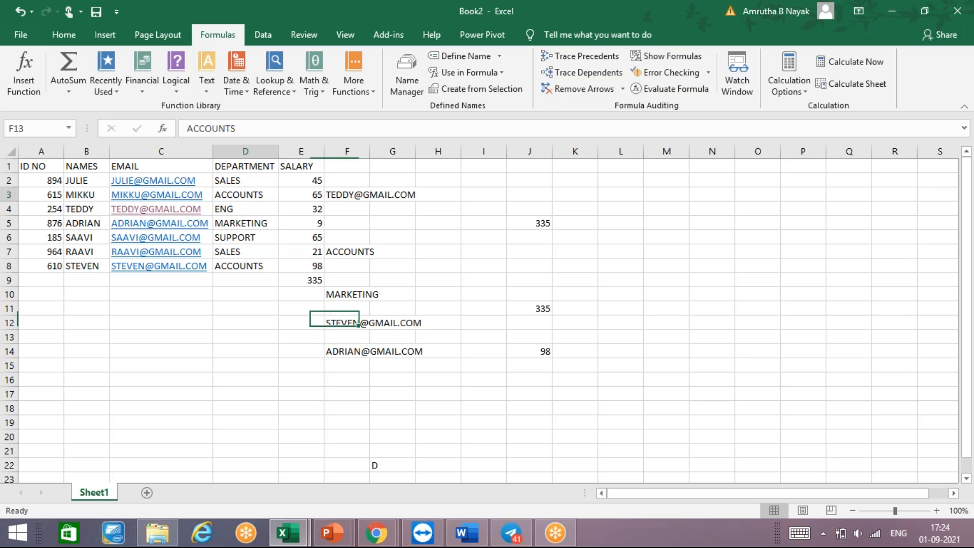
{"action": "left_click", "coordinate": [252, 180]}
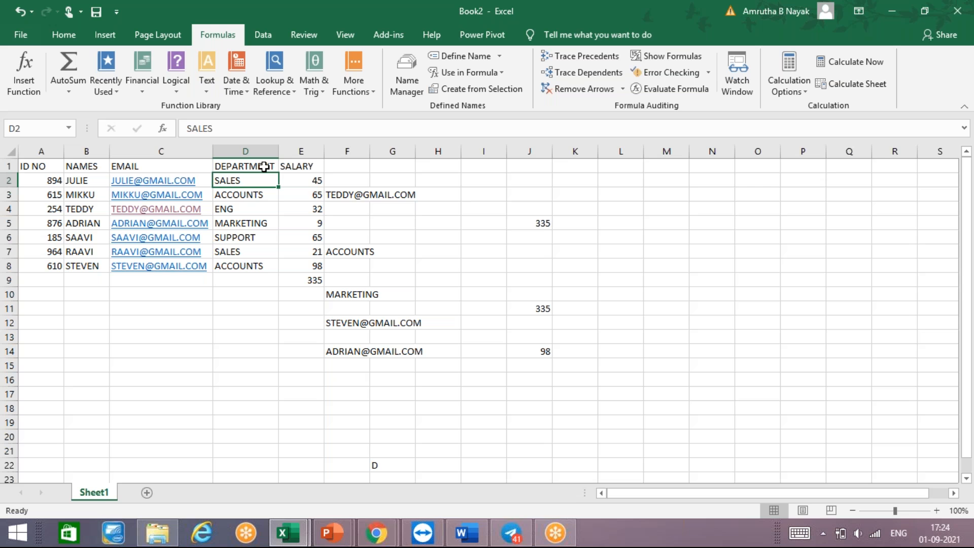
{"action": "key", "text": "shift+Down"}
{"action": "key", "text": "shift+Down"}
{"action": "key", "text": "shift+Down"}
{"action": "key", "text": "shift+Down"}
{"action": "key", "text": "shift+Down"}
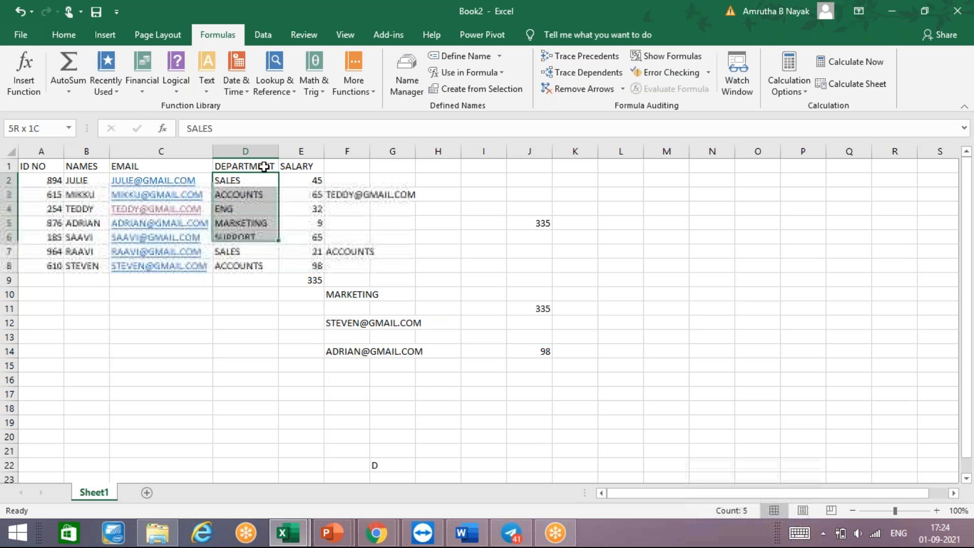
{"action": "key", "text": "shift+Down"}
{"action": "left_click", "coordinate": [606, 71]}
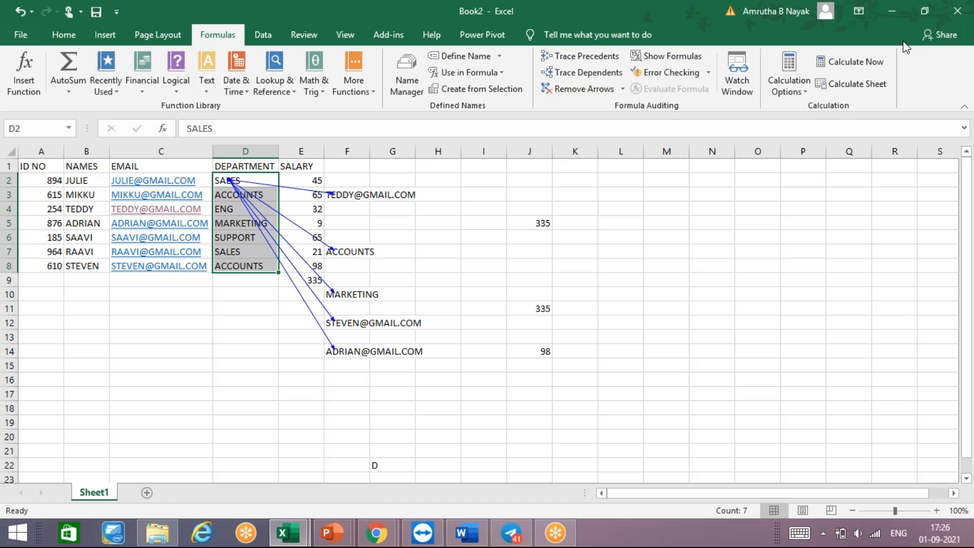
- Run error checking on the whole sheet and dismiss the completion message
{"action": "left_click", "coordinate": [759, 76]}
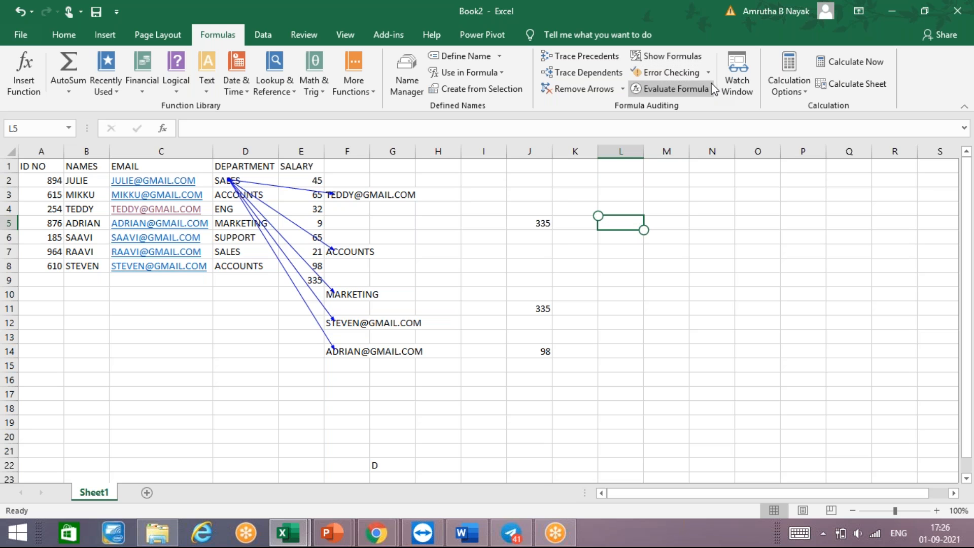
{"action": "left_click", "coordinate": [684, 76]}
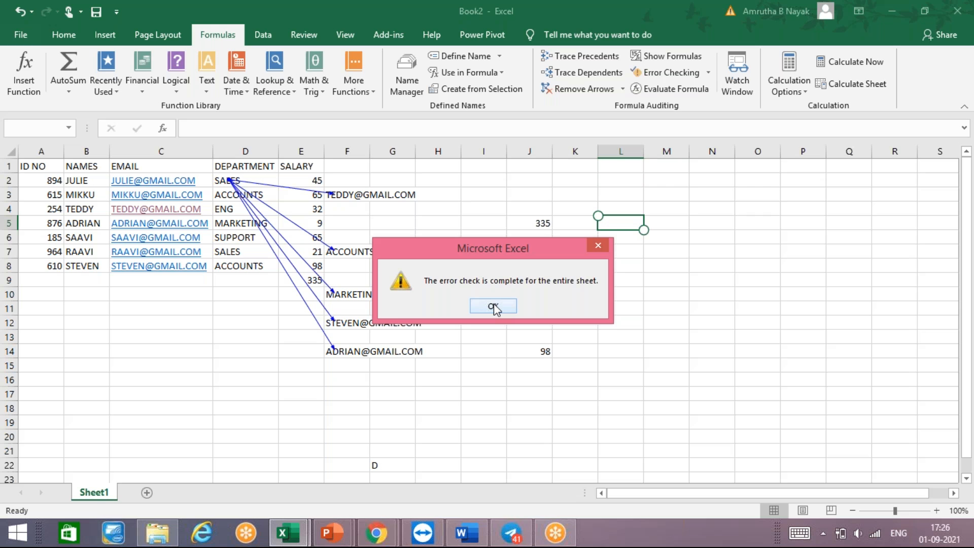
{"action": "left_click", "coordinate": [494, 307]}
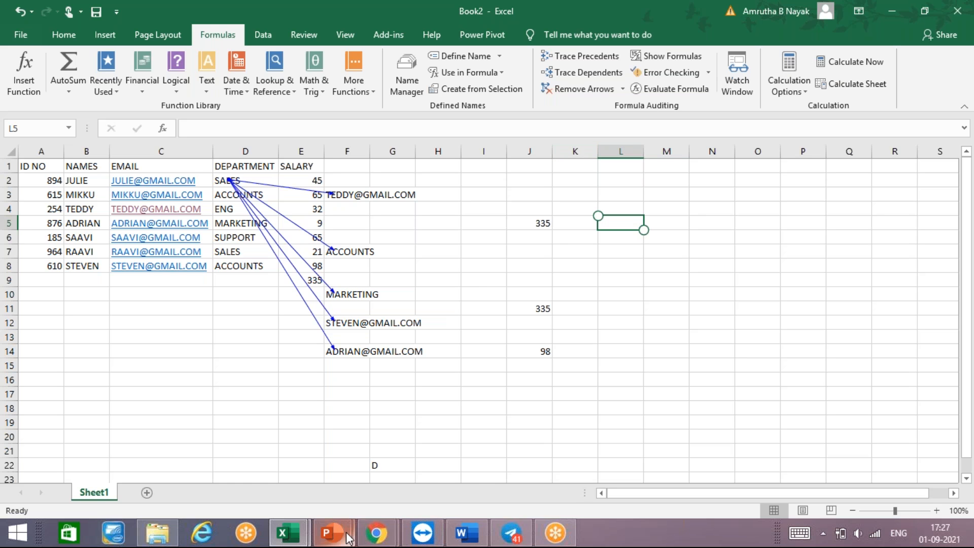
- Switch to the EXCEL NOTES.pptx presentation in PowerPoint and review the lookup, Watch Window and Formula Tab slides
{"action": "mouse_move", "coordinate": [349, 536]}
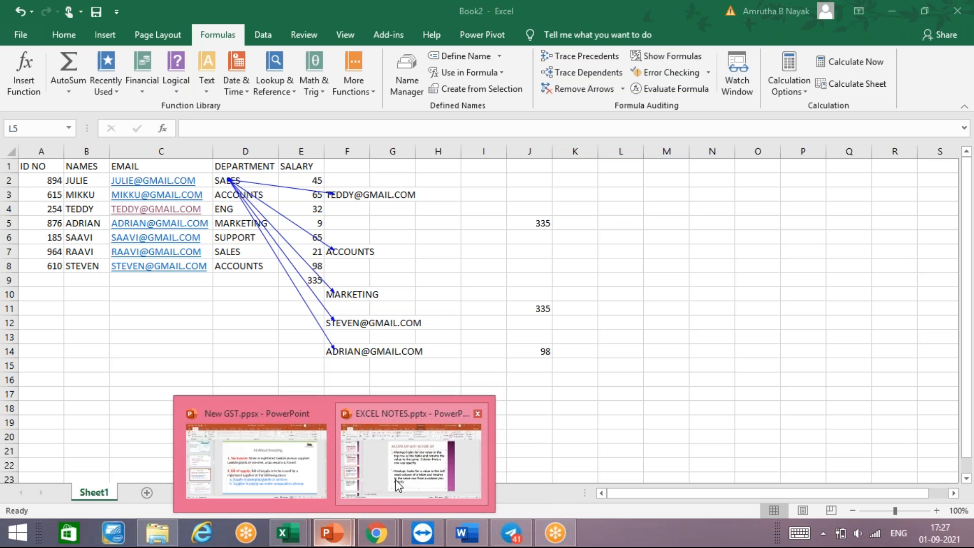
{"action": "mouse_move", "coordinate": [395, 480]}
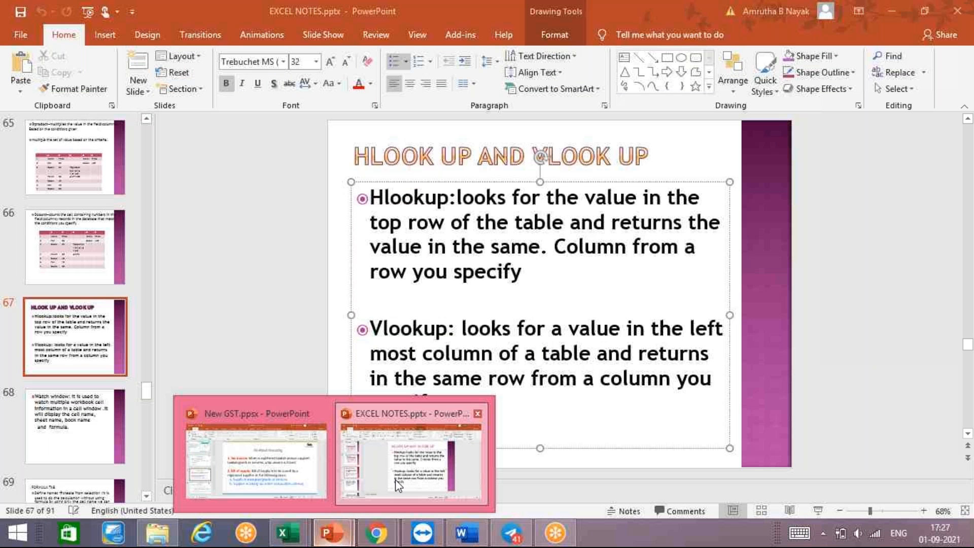
{"action": "left_click", "coordinate": [394, 479]}
{"action": "left_click", "coordinate": [807, 415]}
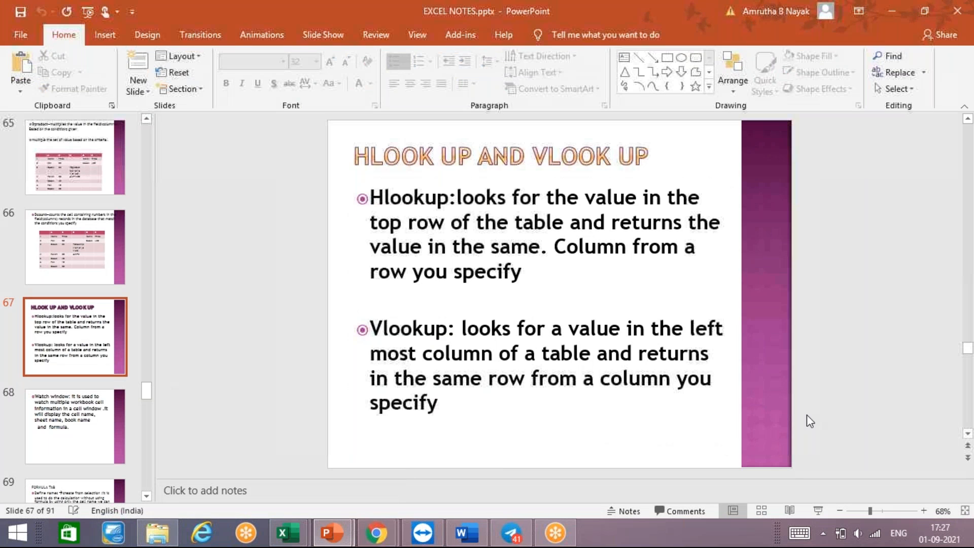
{"action": "scroll", "coordinate": [807, 415], "scroll_direction": "down", "scroll_amount": 1}
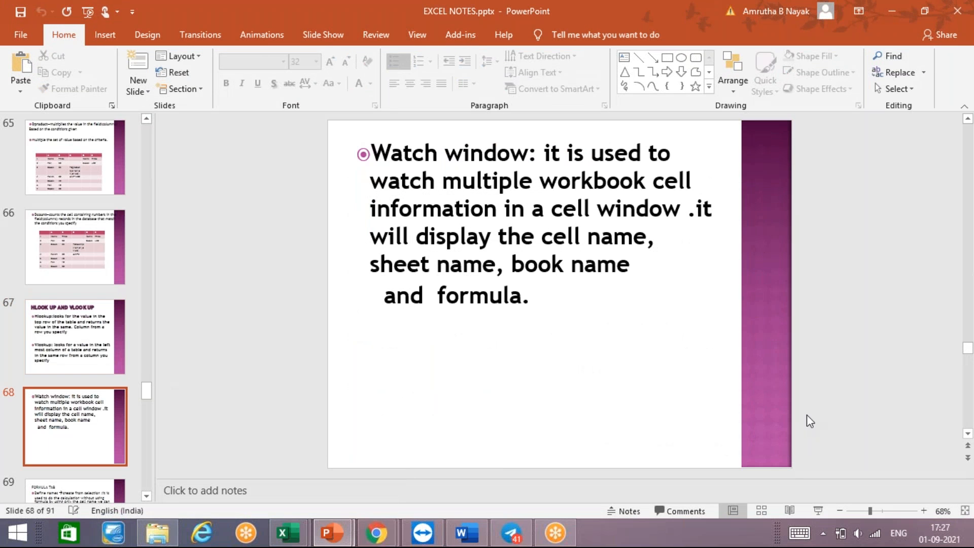
{"action": "scroll", "coordinate": [807, 415], "scroll_direction": "down", "scroll_amount": 1}
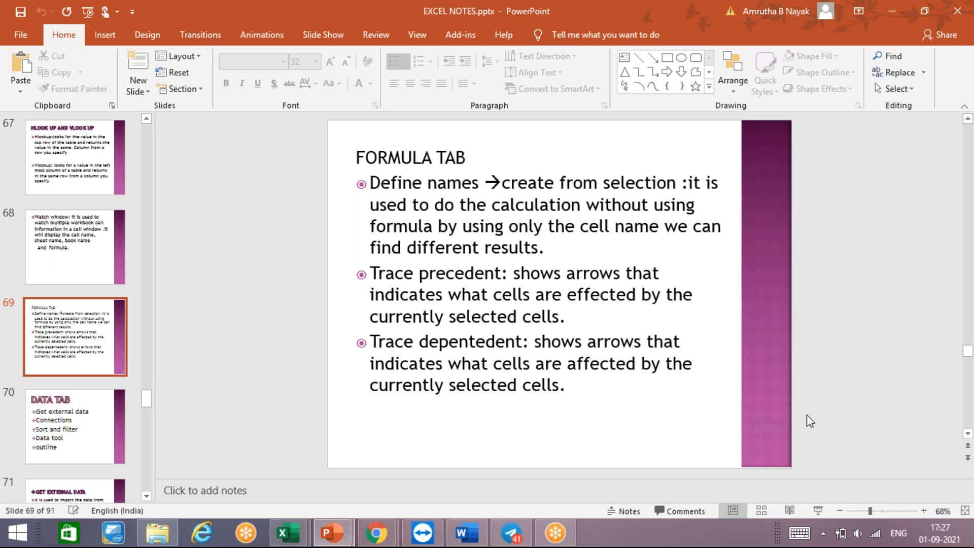
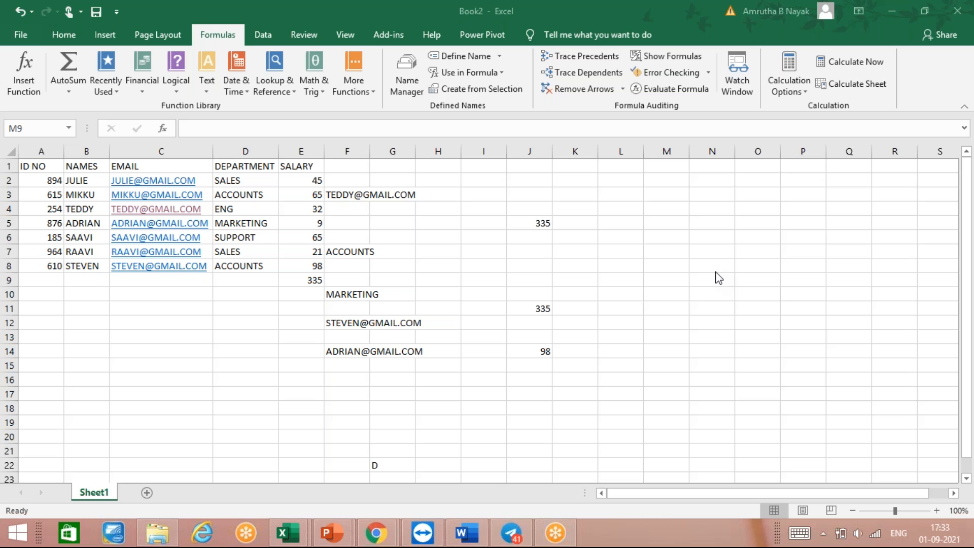
{"action": "left_click", "coordinate": [752, 71]}
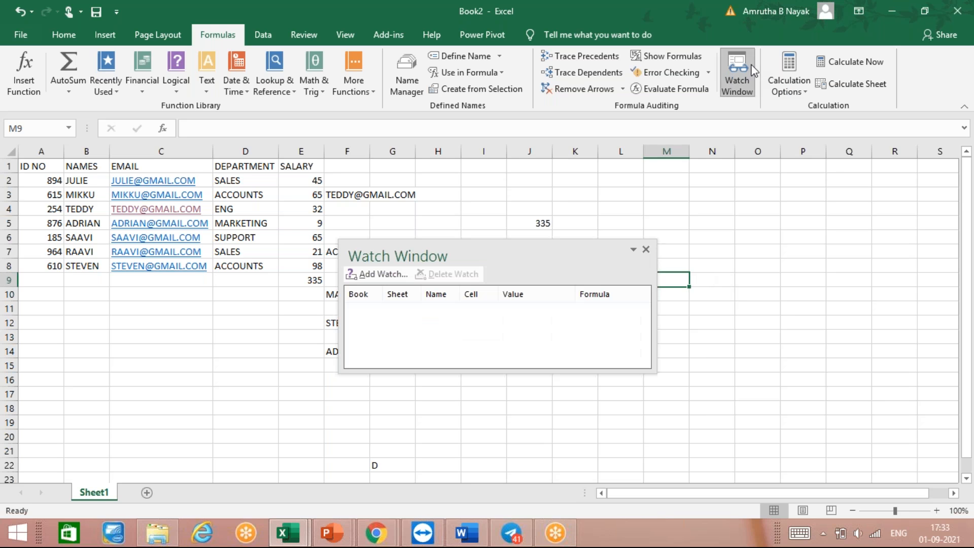
{"action": "left_click", "coordinate": [376, 273]}
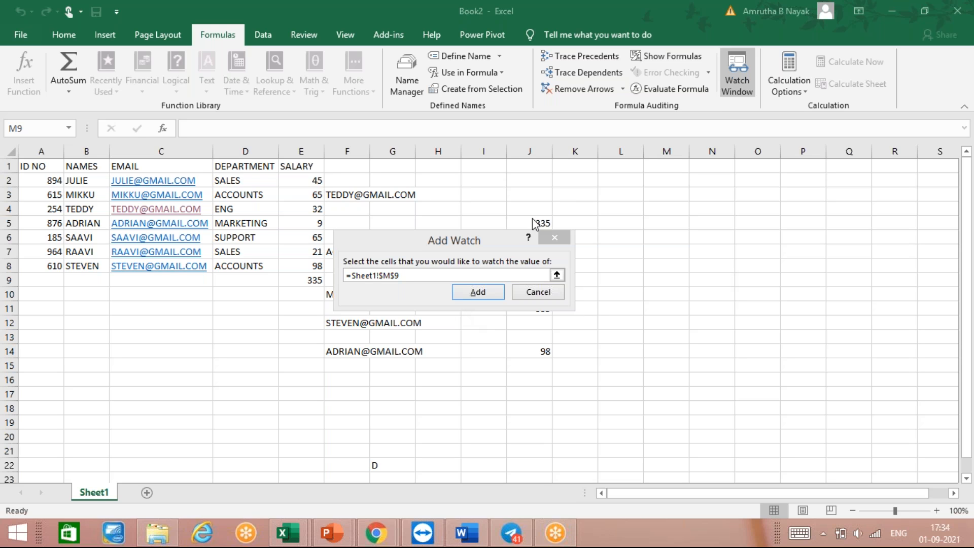
{"action": "left_click", "coordinate": [555, 238]}
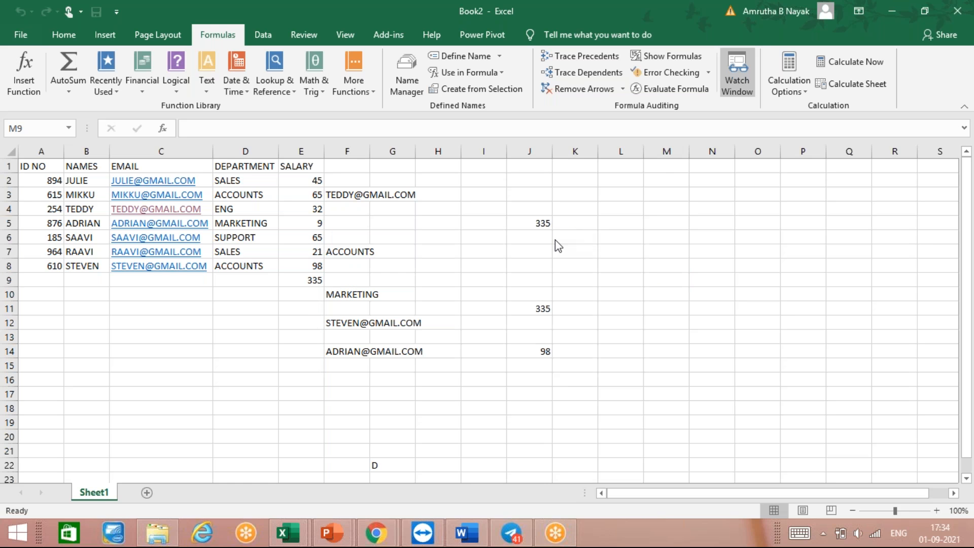
- Add a watch on cell A5 of Sheet1 in the Watch Window, select its entry and close the Watch Window
{"action": "left_click", "coordinate": [738, 82]}
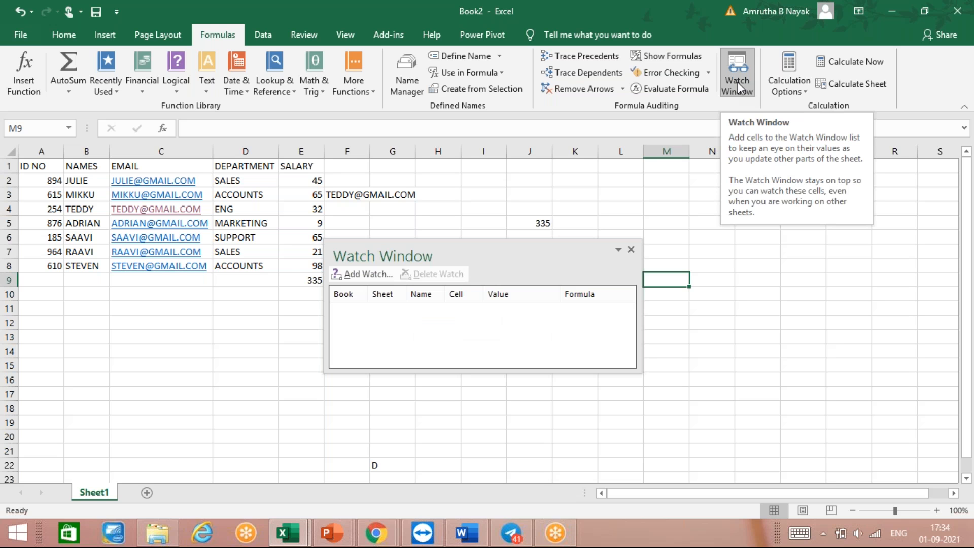
{"action": "left_click", "coordinate": [367, 274]}
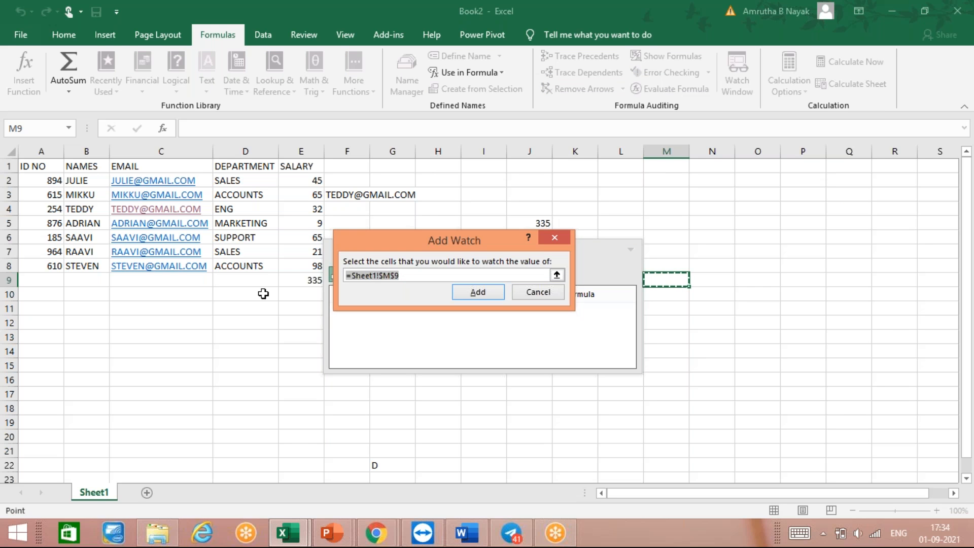
{"action": "key", "text": "BackSpace"}
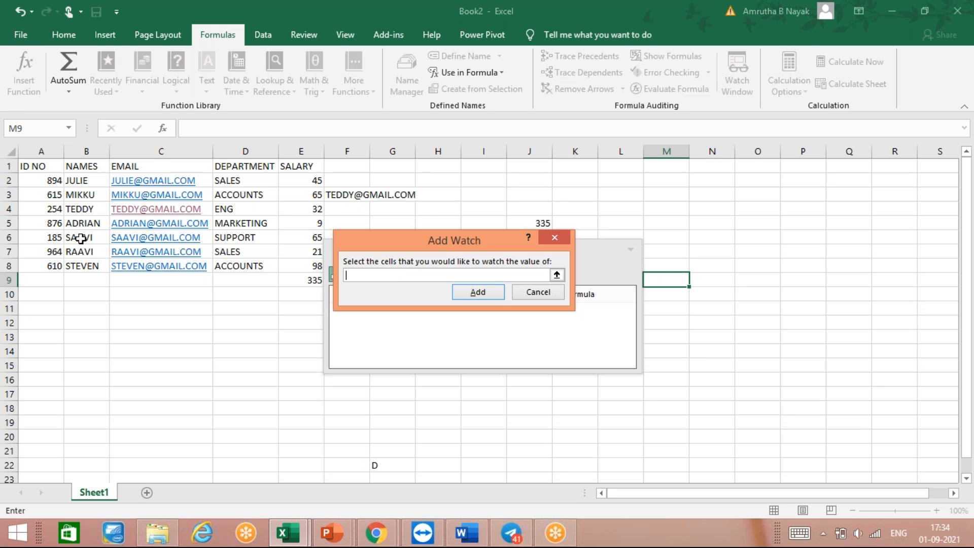
{"action": "left_click", "coordinate": [51, 229]}
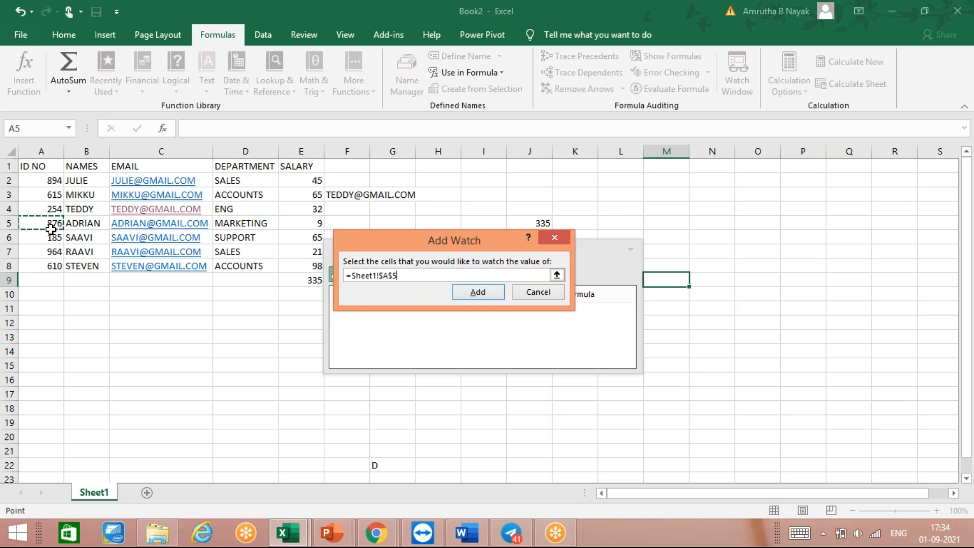
{"action": "key", "text": "Return"}
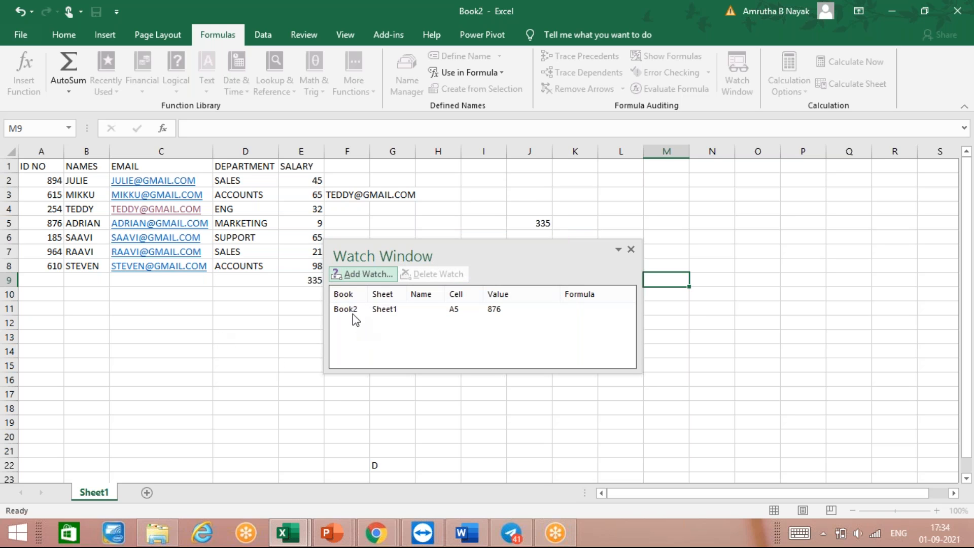
{"action": "left_click", "coordinate": [353, 314]}
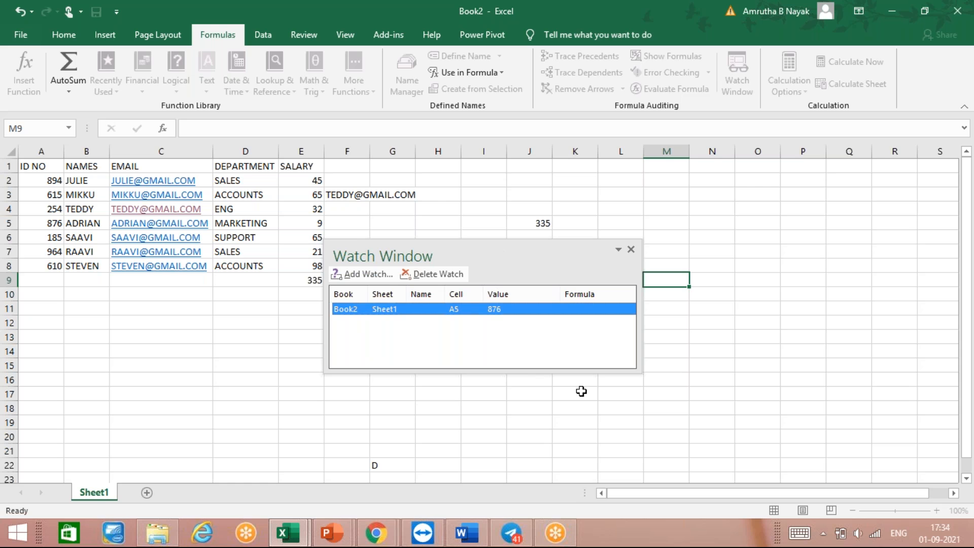
{"action": "left_click", "coordinate": [632, 253]}
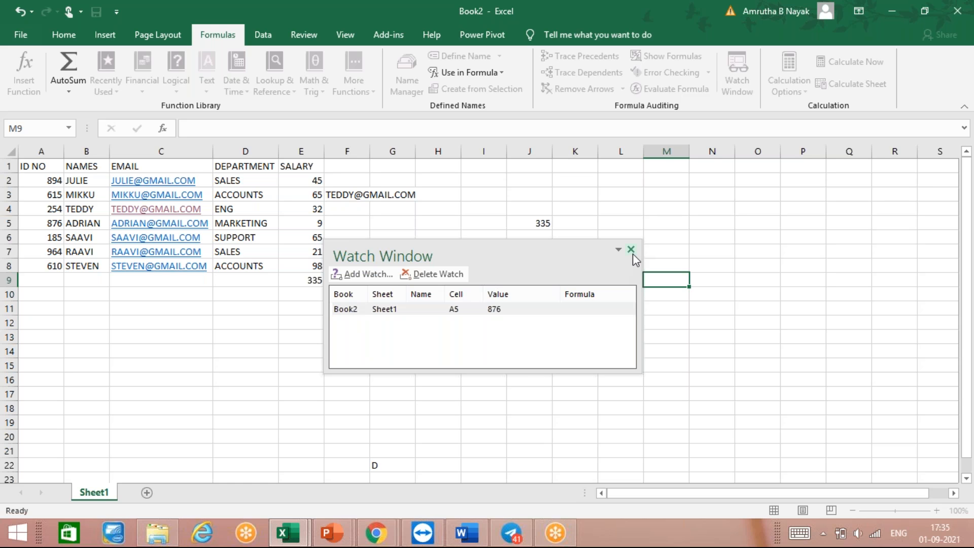
{"action": "left_click", "coordinate": [631, 252]}
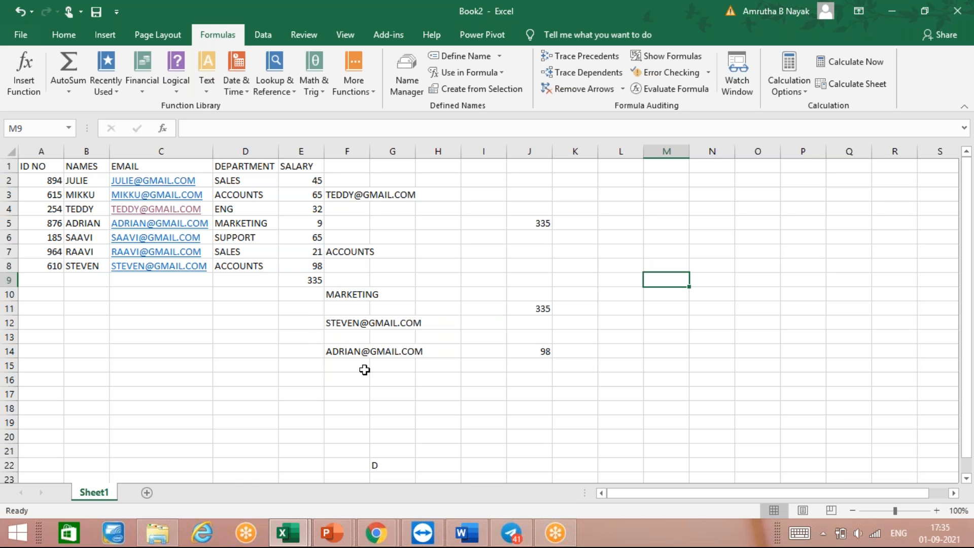
- Add three blank worksheets to the workbook after Sheet1
{"action": "left_click", "coordinate": [147, 493]}
{"action": "left_click", "coordinate": [193, 496]}
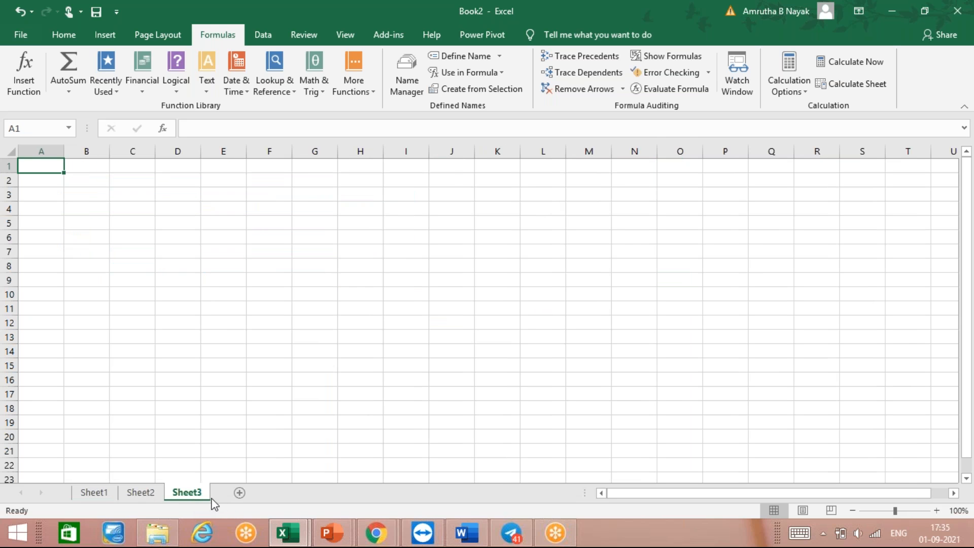
{"action": "left_click", "coordinate": [239, 494]}
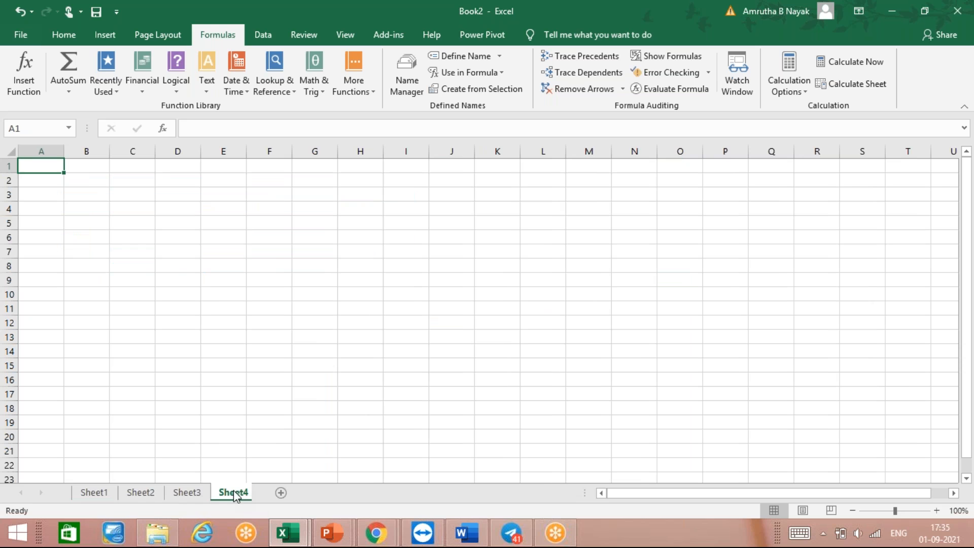
- From Sheet4, use the Watch Window entry to jump to watched cell A5 on Sheet1, and close the Watch Window
{"action": "left_click", "coordinate": [258, 315]}
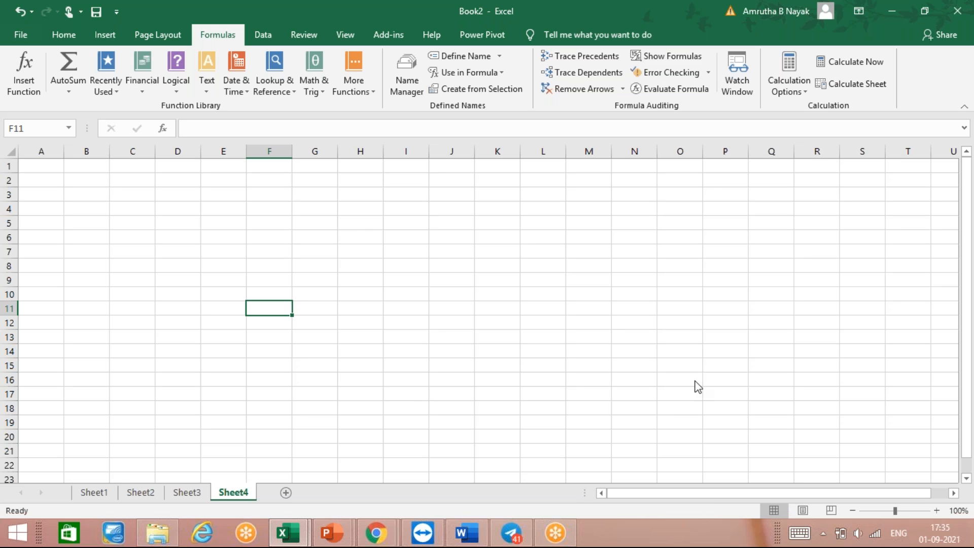
{"action": "left_click", "coordinate": [733, 63]}
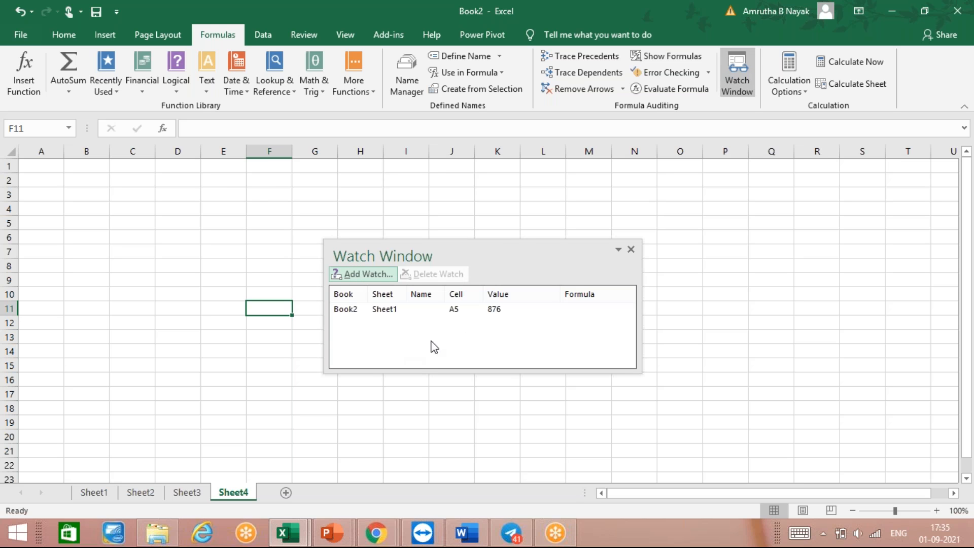
{"action": "left_click", "coordinate": [378, 309]}
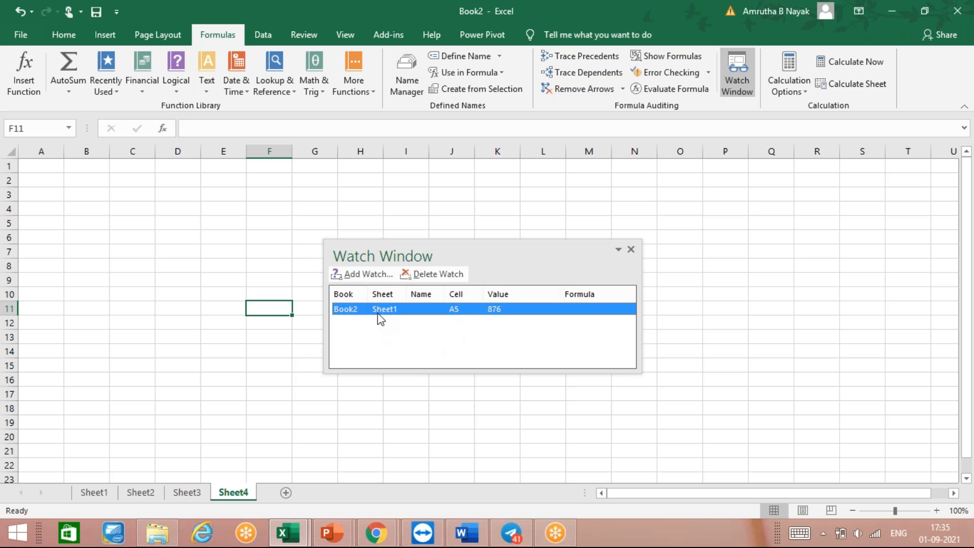
{"action": "double_click", "coordinate": [348, 310]}
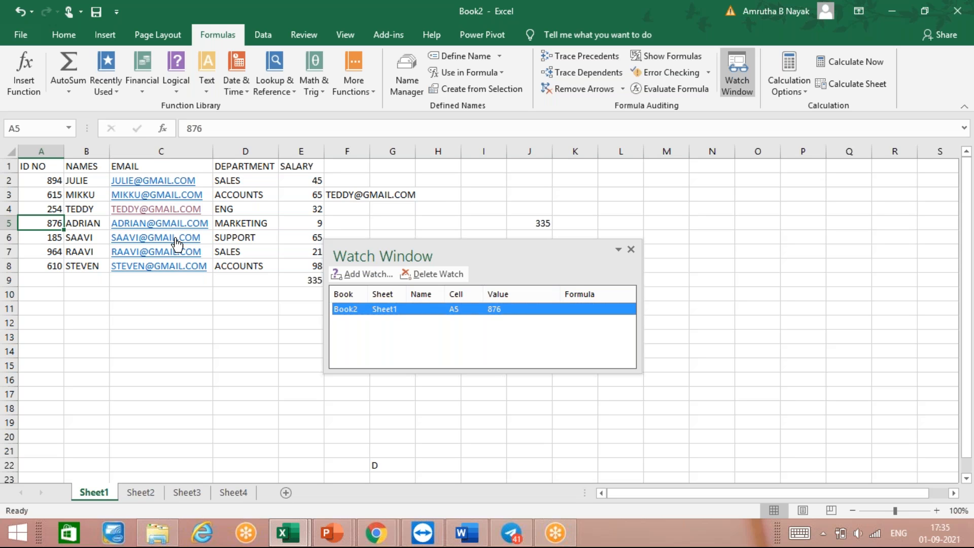
{"action": "left_click", "coordinate": [630, 248]}
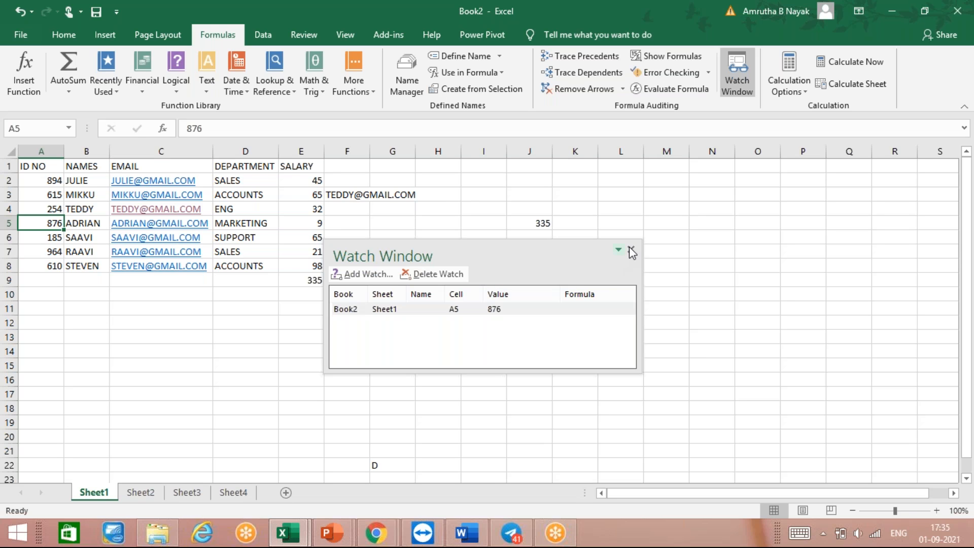
{"action": "left_click", "coordinate": [631, 252]}
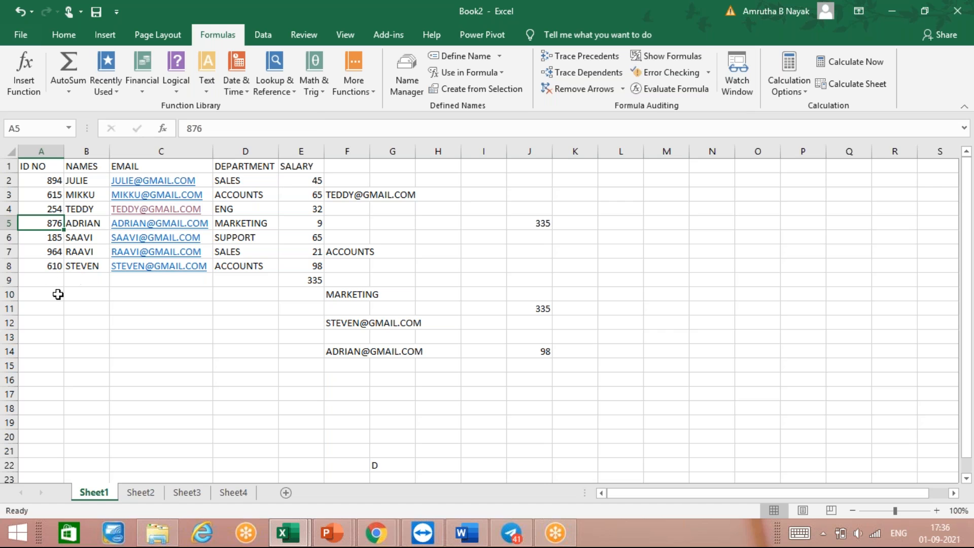
- Add a second watch on cell A3 of Sheet1 and close the Watch Window
{"action": "left_click", "coordinate": [45, 266]}
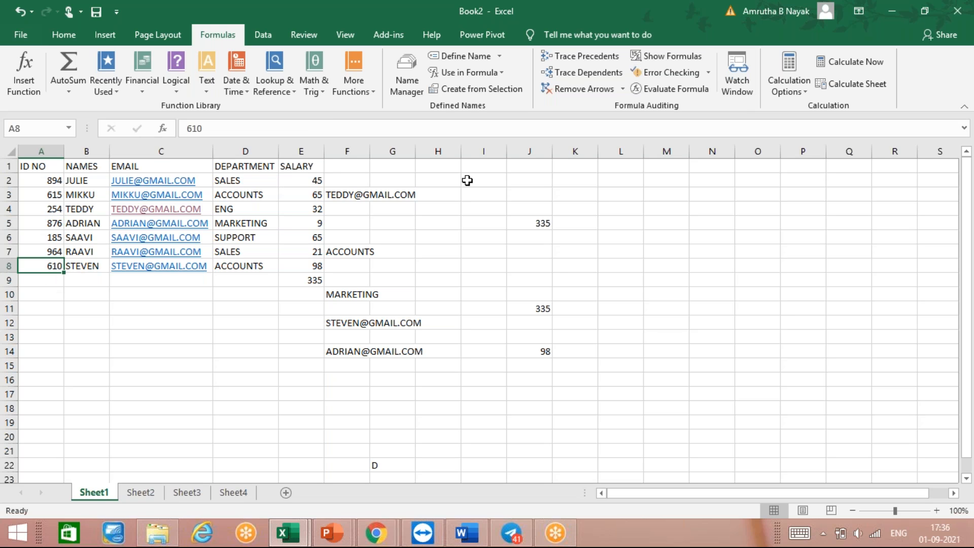
{"action": "left_click", "coordinate": [749, 79]}
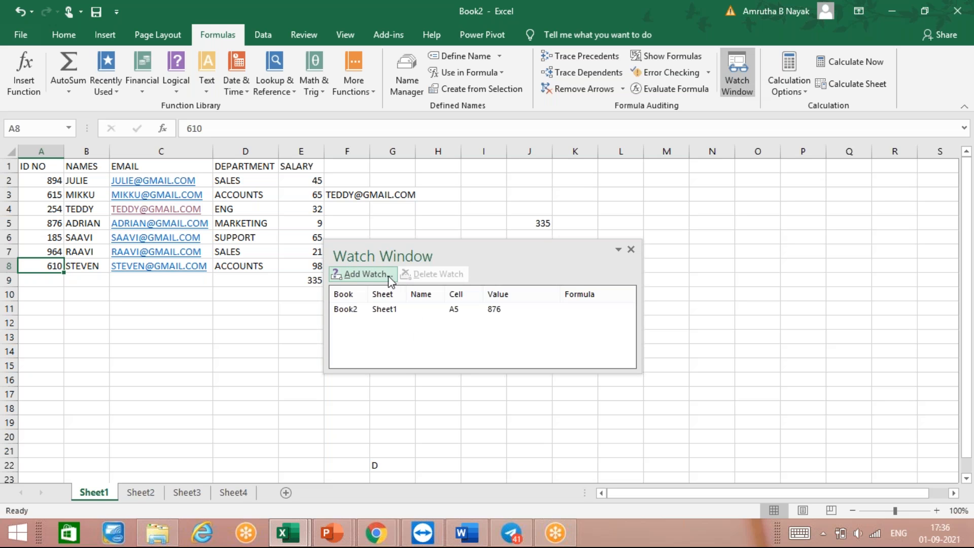
{"action": "left_click", "coordinate": [369, 279]}
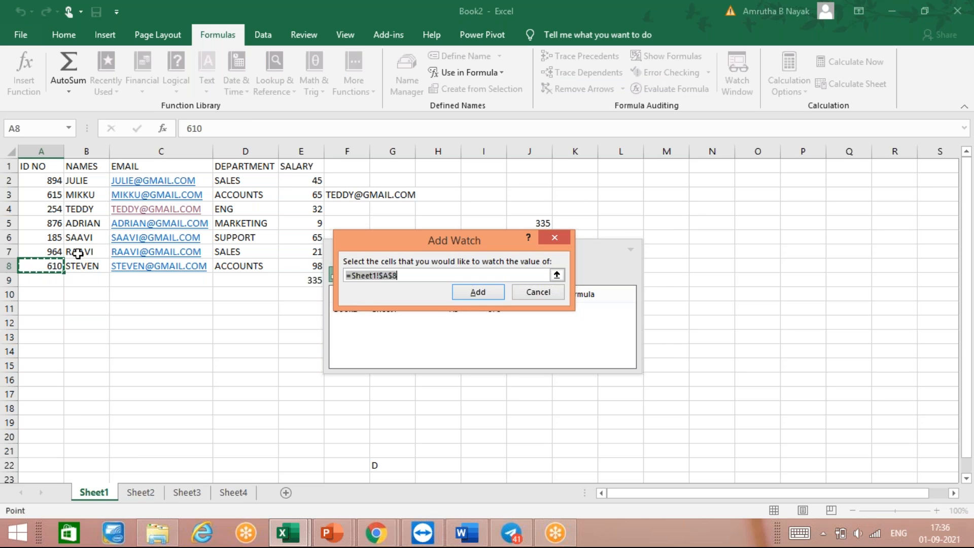
{"action": "left_click", "coordinate": [52, 198]}
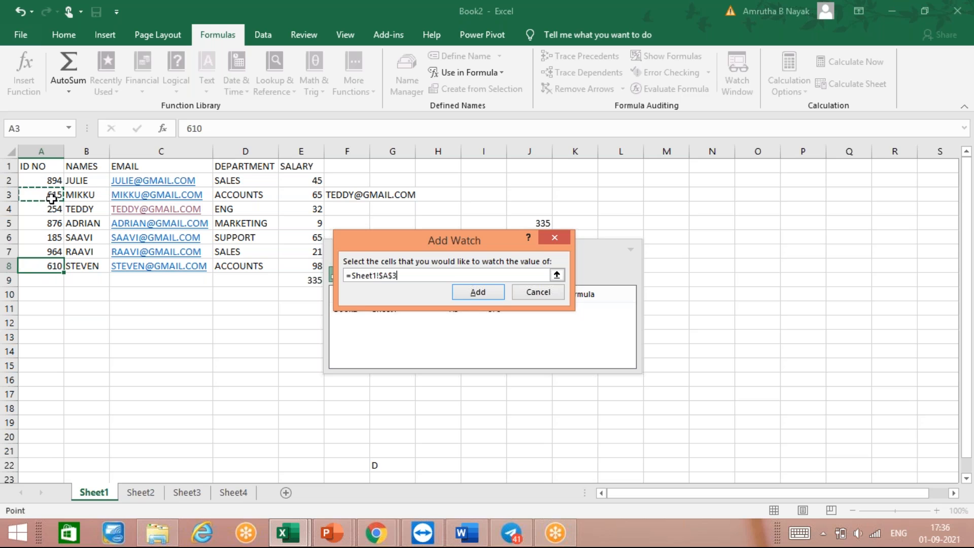
{"action": "left_click", "coordinate": [481, 293]}
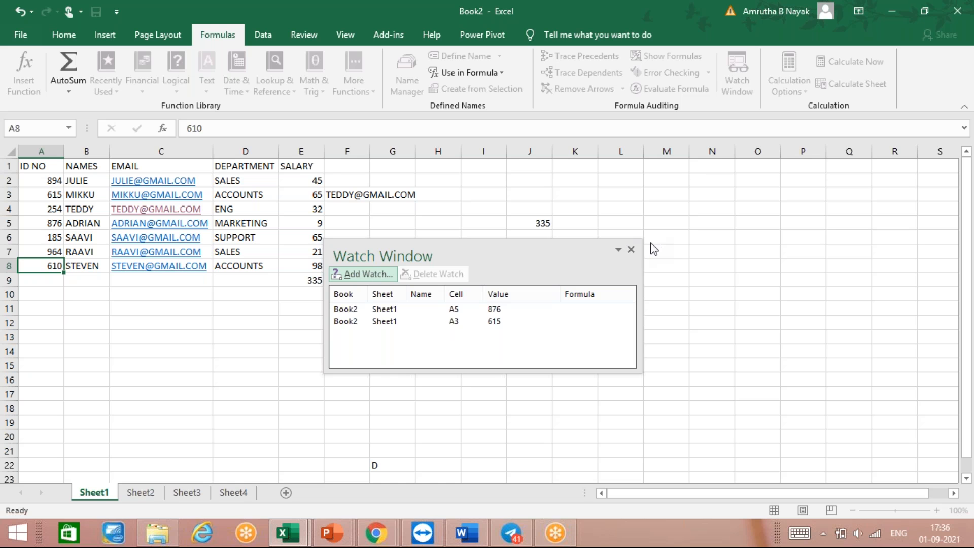
{"action": "left_click", "coordinate": [631, 249]}
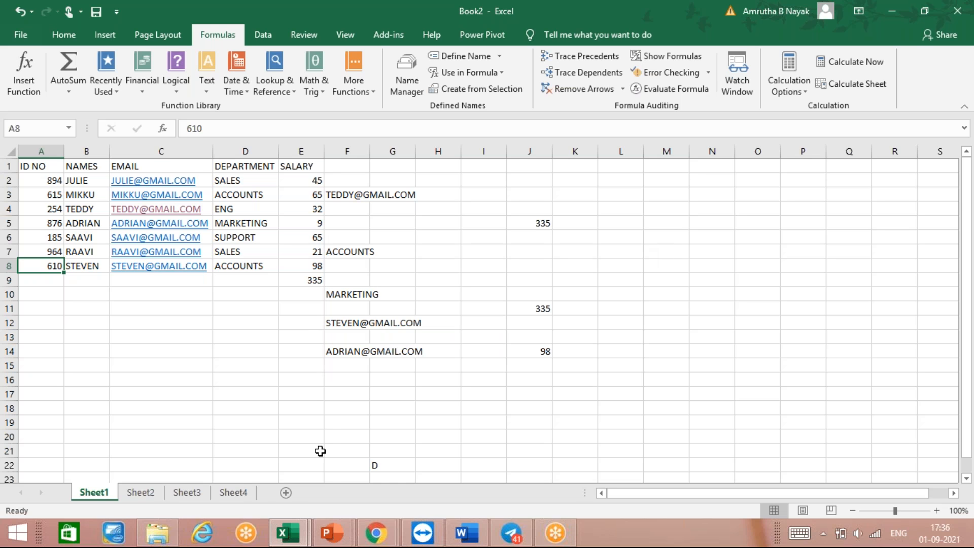
- Go to Sheet4 and use the Watch Window to jump to watched cell A3 on Sheet1
{"action": "left_click", "coordinate": [240, 493]}
{"action": "left_click", "coordinate": [735, 78]}
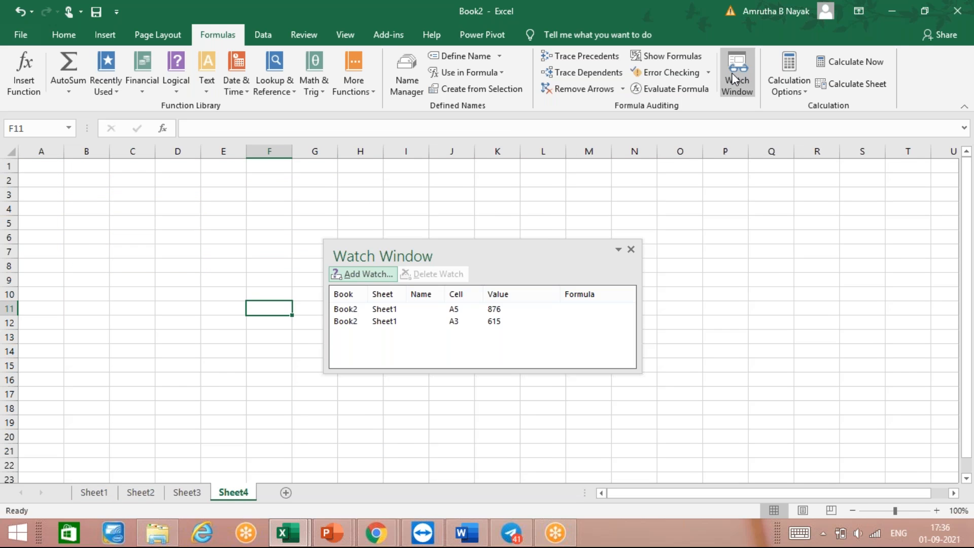
{"action": "left_click", "coordinate": [466, 321]}
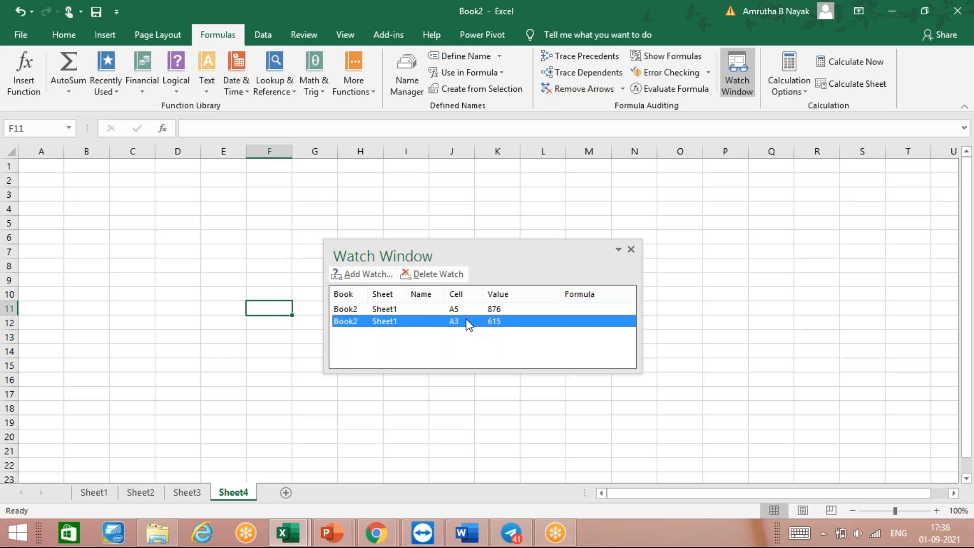
{"action": "double_click", "coordinate": [466, 321]}
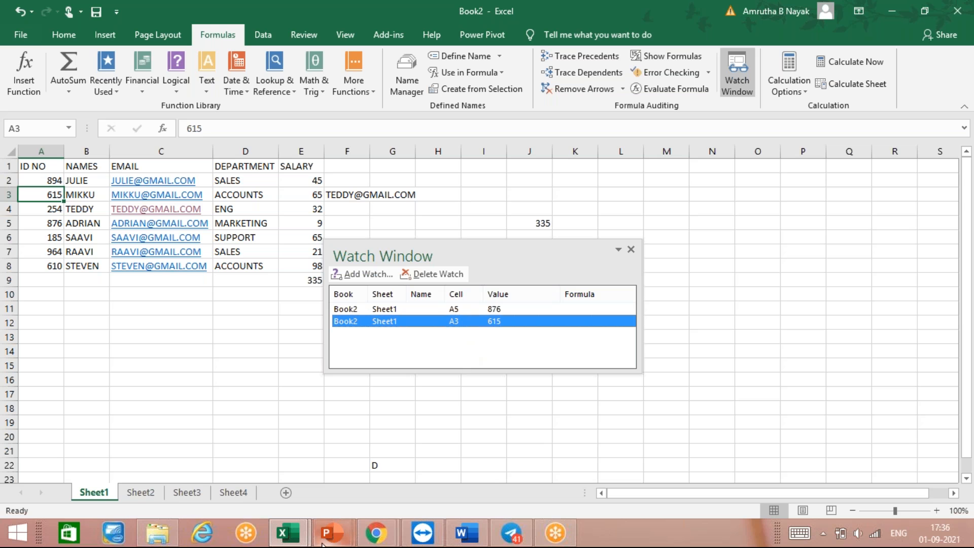
- Switch to the EXCEL NOTES.pptx presentation in PowerPoint and review the Watch Window slide before the Formula Tab slide
{"action": "left_click", "coordinate": [339, 538]}
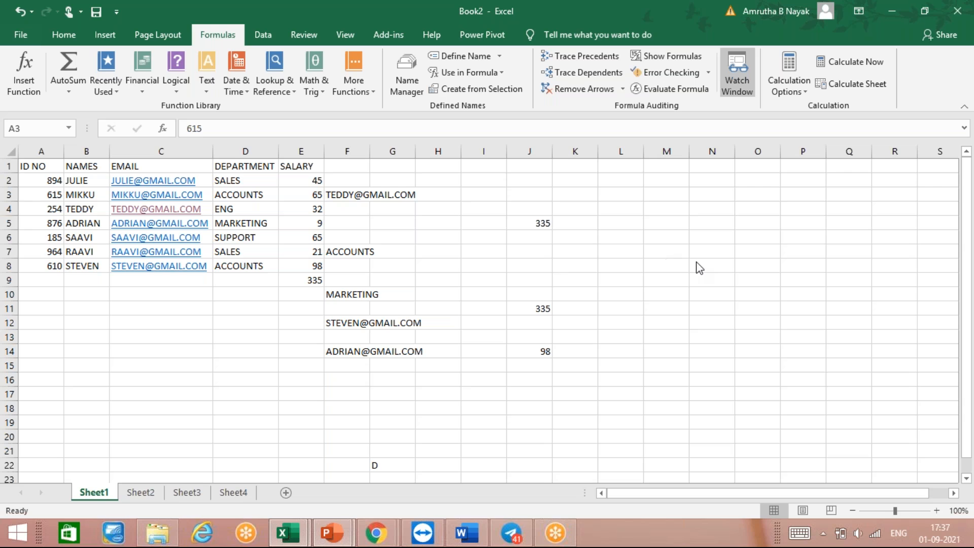
{"action": "left_click", "coordinate": [730, 285]}
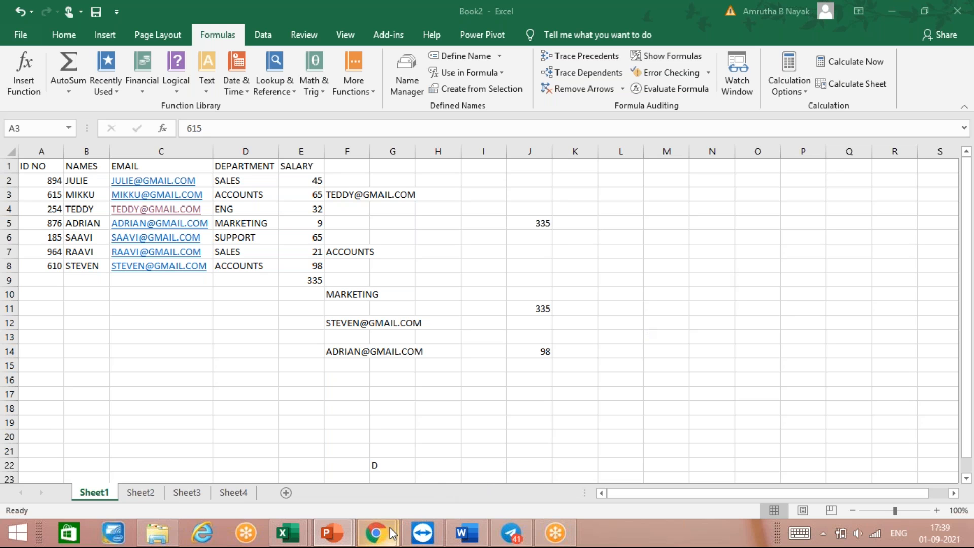
{"action": "mouse_move", "coordinate": [392, 534]}
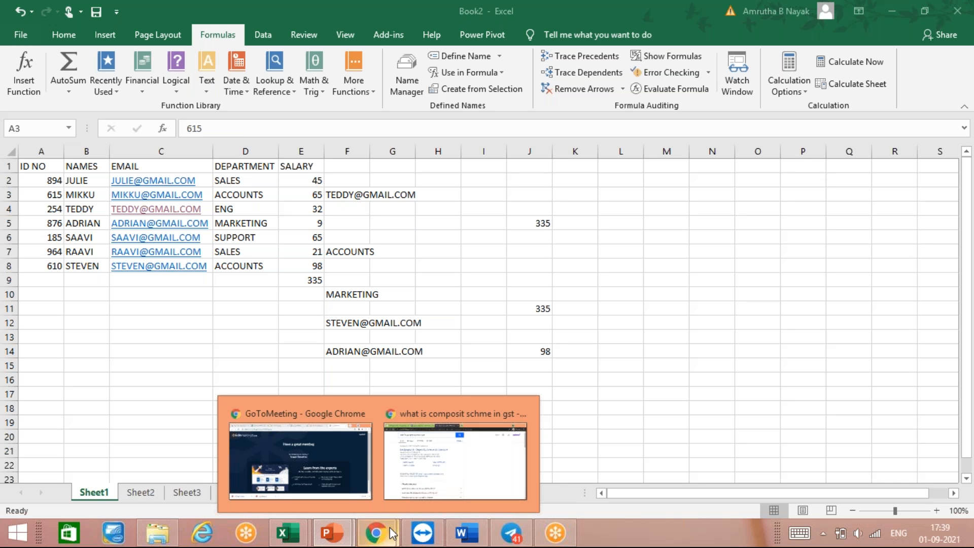
{"action": "mouse_move", "coordinate": [528, 528]}
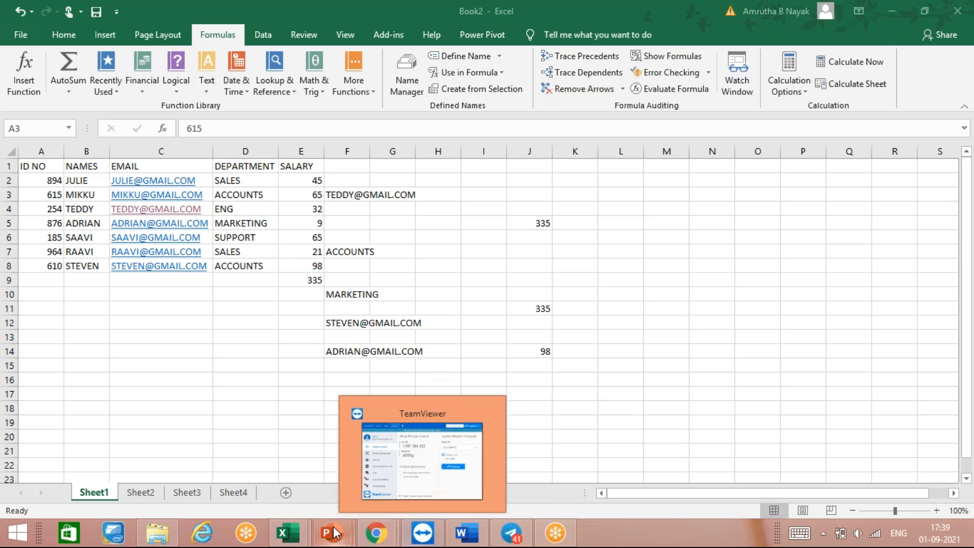
{"action": "mouse_move", "coordinate": [334, 533]}
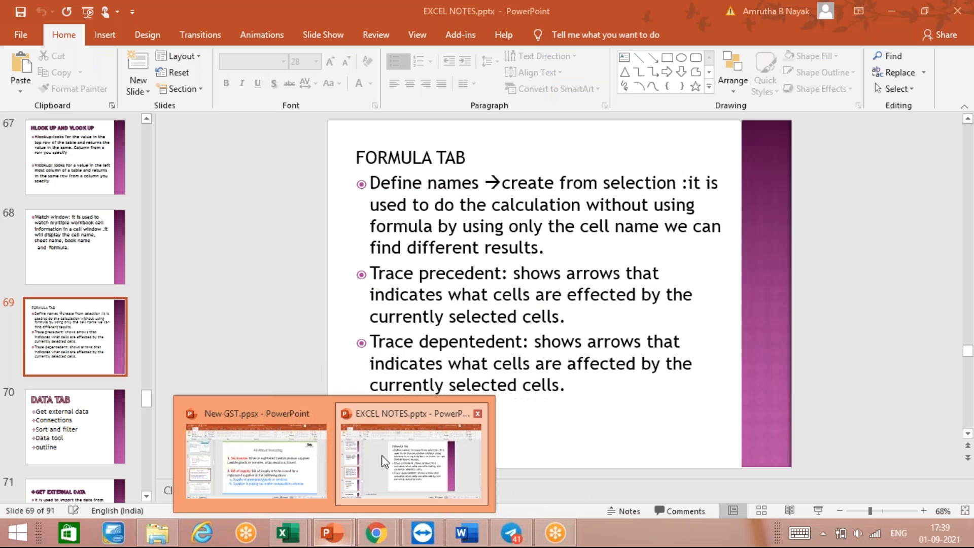
{"action": "left_click", "coordinate": [382, 453]}
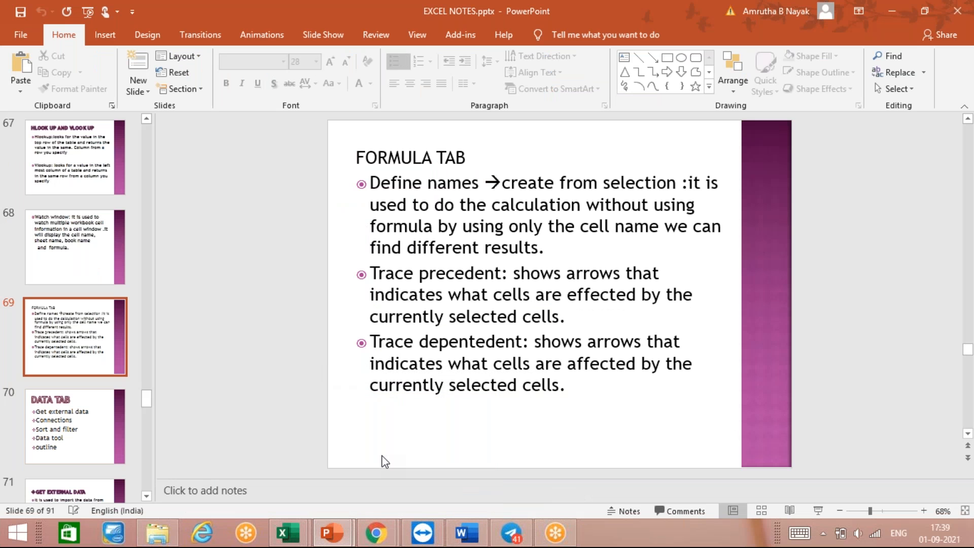
{"action": "scroll", "coordinate": [383, 460], "scroll_direction": "up", "scroll_amount": 1}
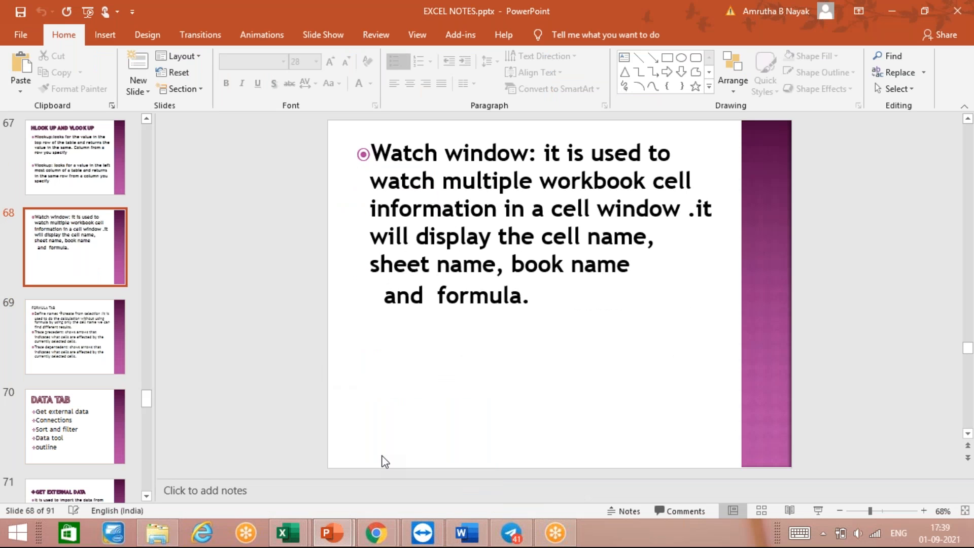